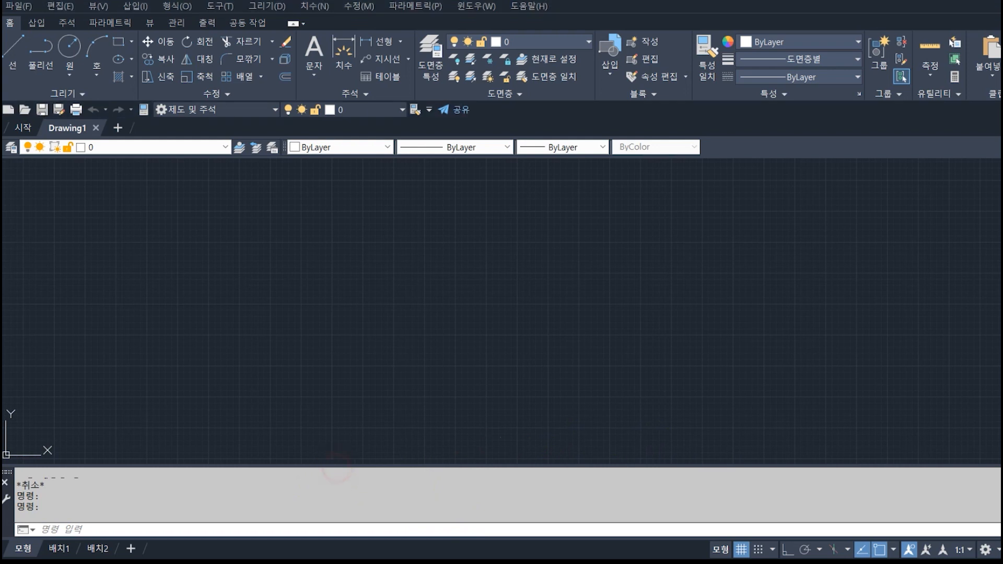
Step: Start the Line command in the empty drawing
left_click_drag(335, 465, 336, 459)
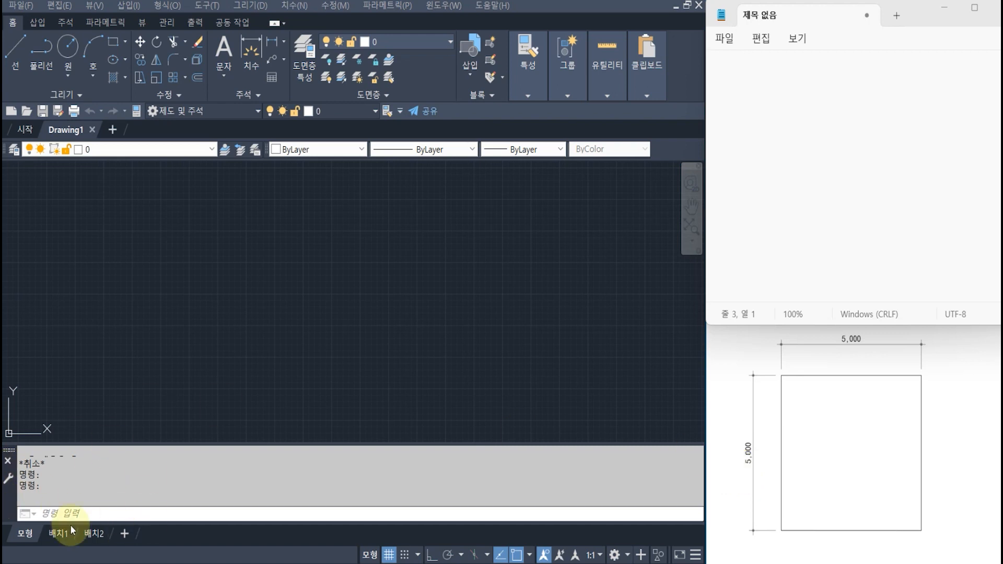
left_click(107, 409)
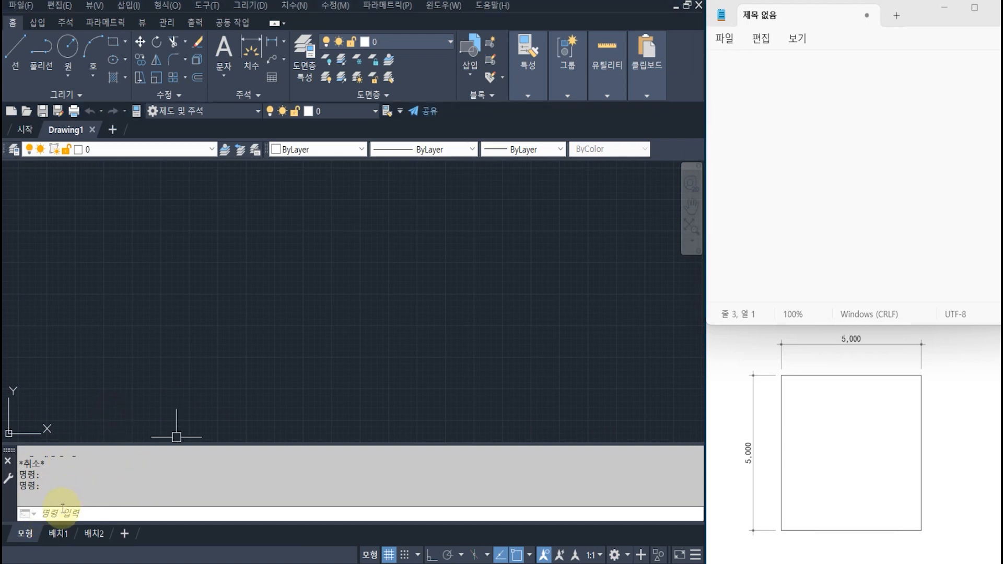
type("line")
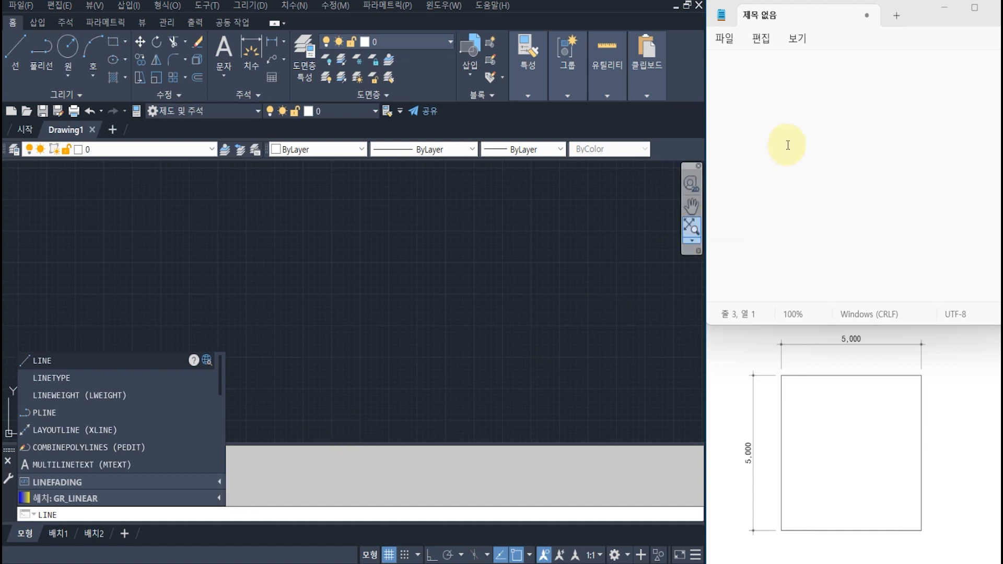
key("Return")
Step: Switch to Notepad, clear the empty lines from the untitled note and write "-line" as the heading
left_click(774, 124)
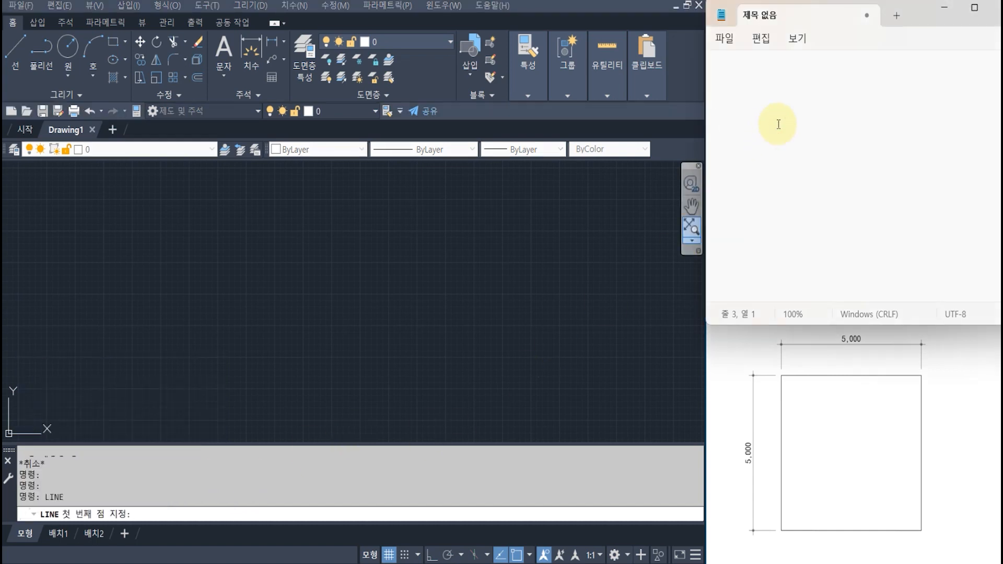
key("BackSpace")
key("BackSpace")
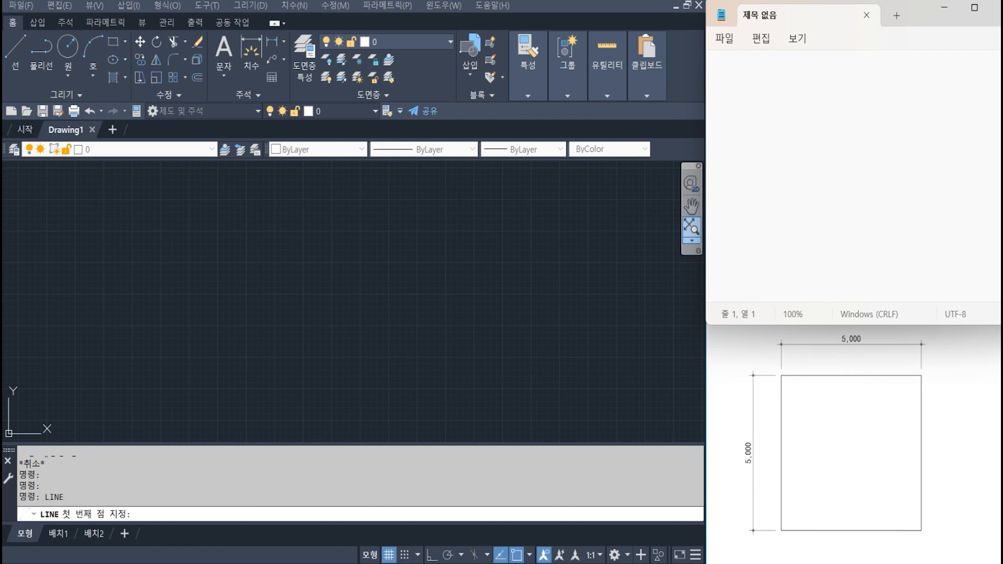
type("-line")
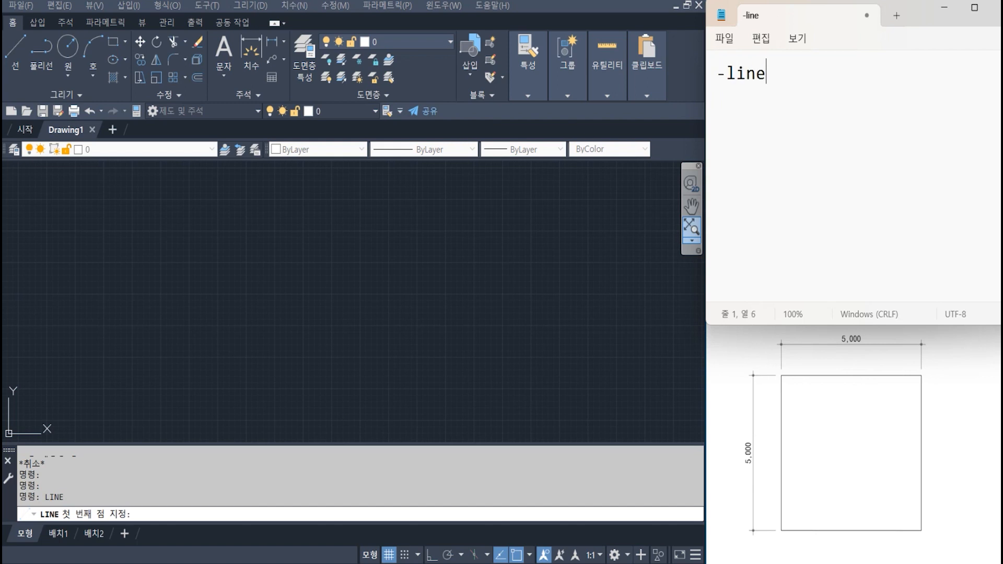
Step: Add the line "<절대좌표, 절대 극좌표" below the heading in the note
key("Return")
type("<wjfe")
key("BackSpace")
key("BackSpace")
key("BackSpace")
key("BackSpace")
key("Hangul")
type("절대좌표")
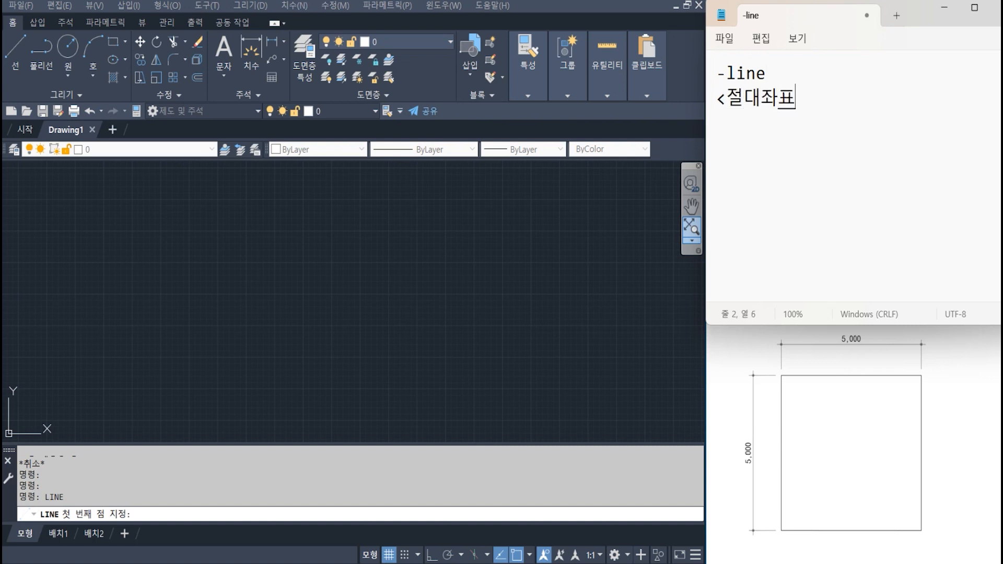
type(",")
type(" 절대 극좌")
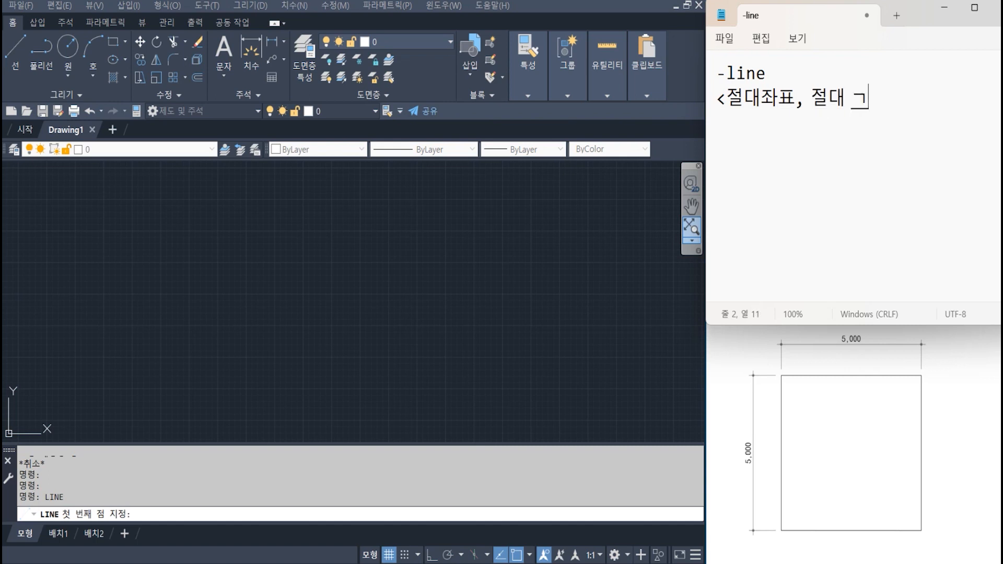
type("표")
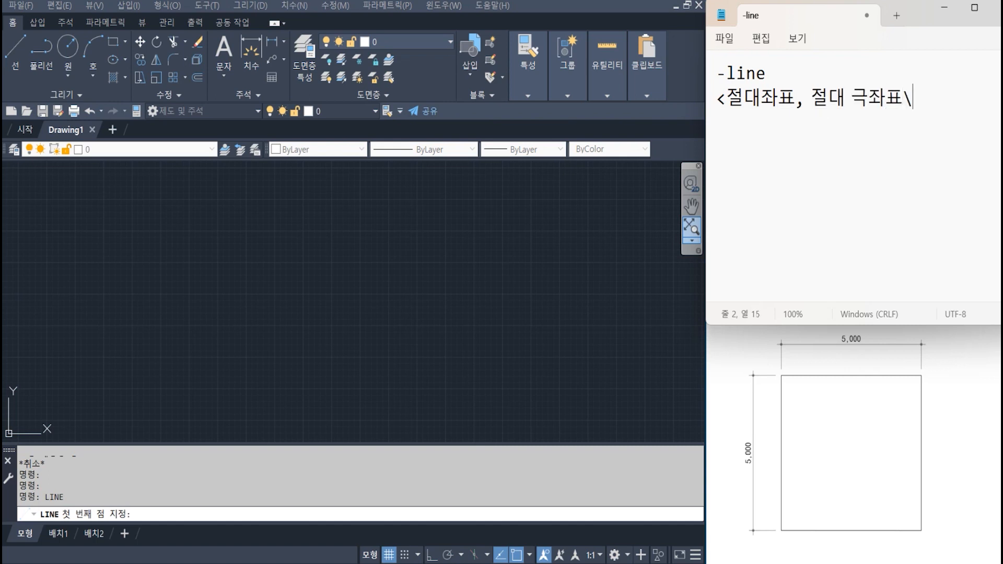
Step: Add two more lines to the note: "상대좌표, 상대 극좌표>" and "마우스, 방향을 지정해서"
key("Return")
type("상대좌ㅍ")
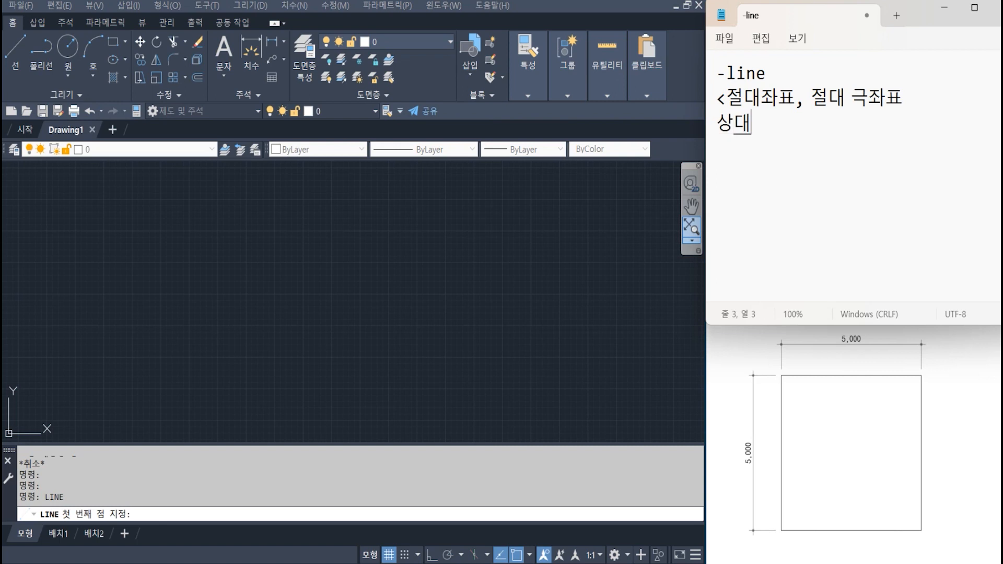
key("BackSpace")
key("BackSpace")
type("좌표")
type(", 상대")
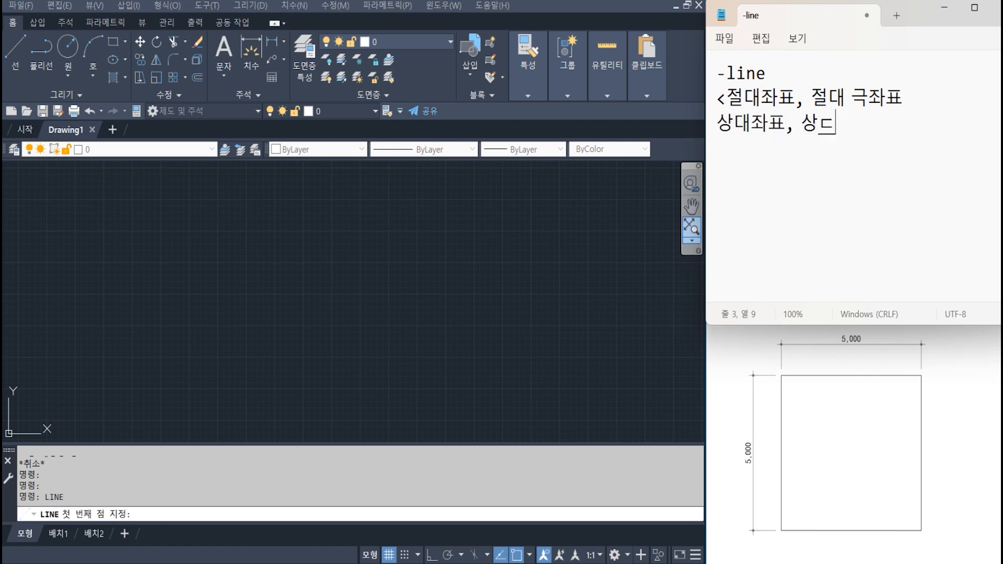
type(" 극좌표")
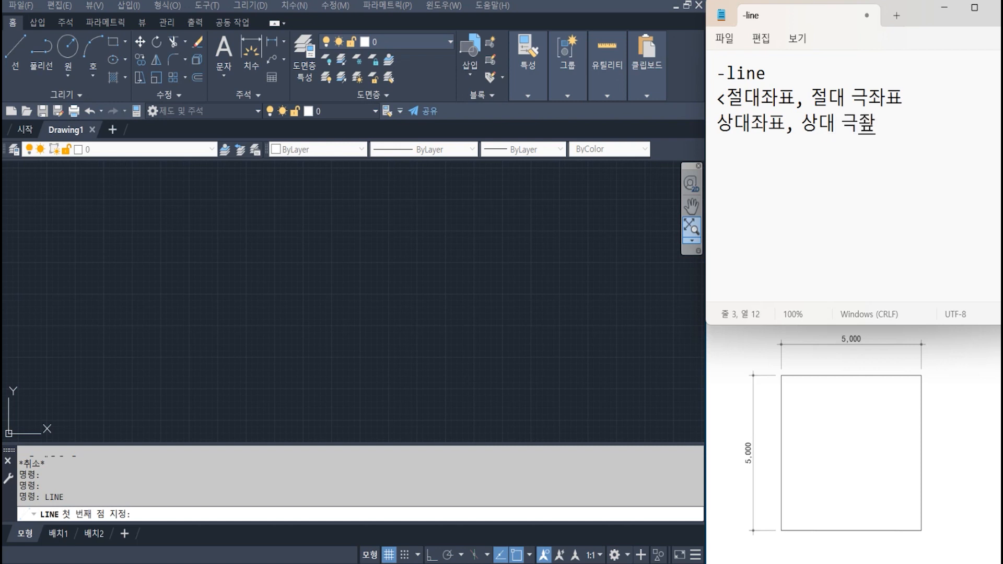
type(">")
key("Return")
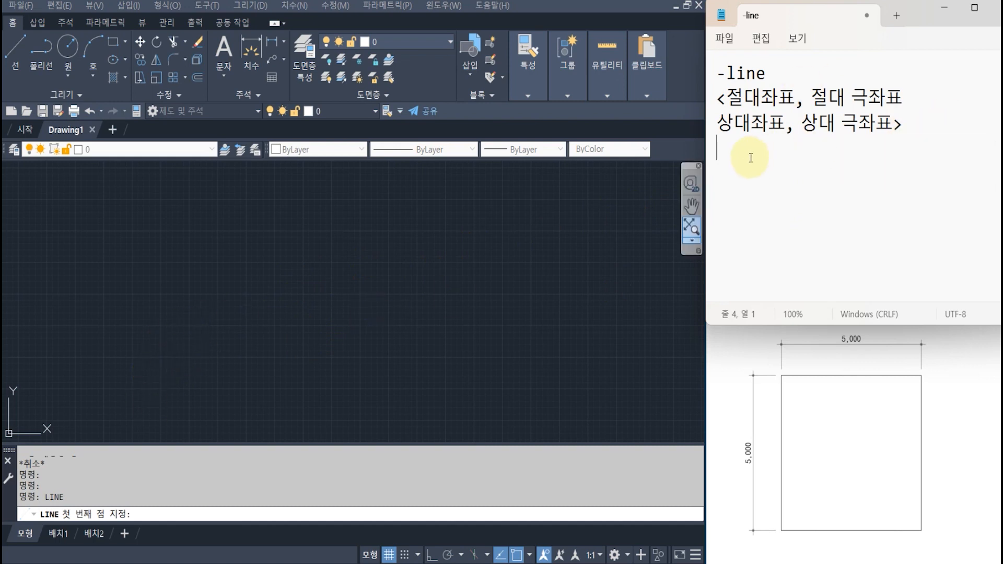
type("마우스, 방향")
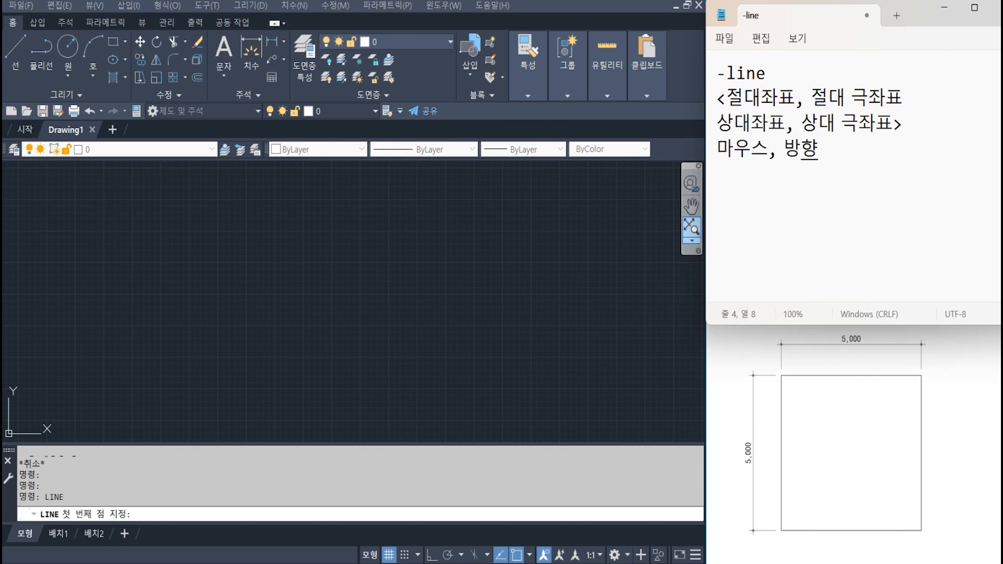
type("을 지정해서")
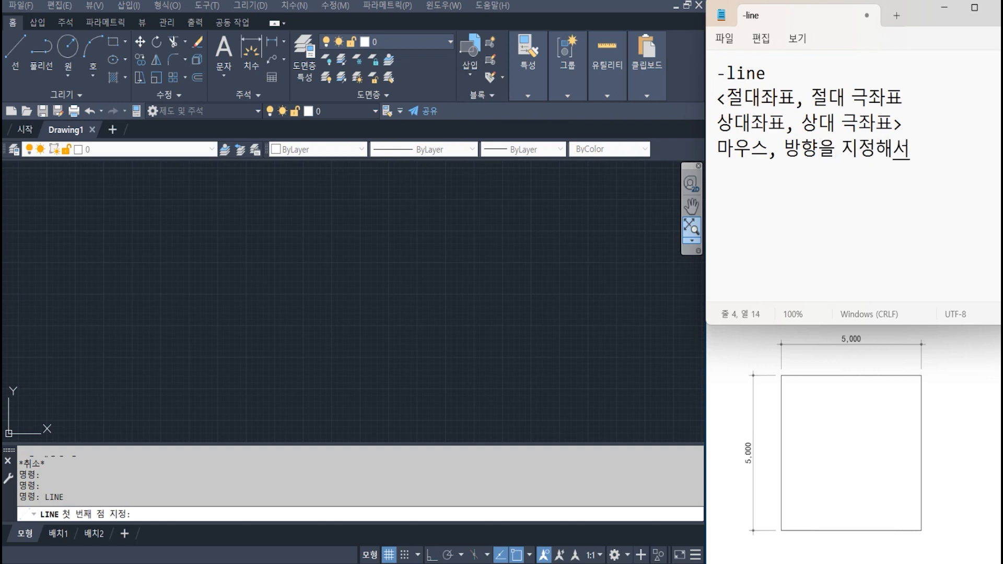
Step: Return to AutoCAD and place the line's first point up and to the right of the origin
left_click(215, 284)
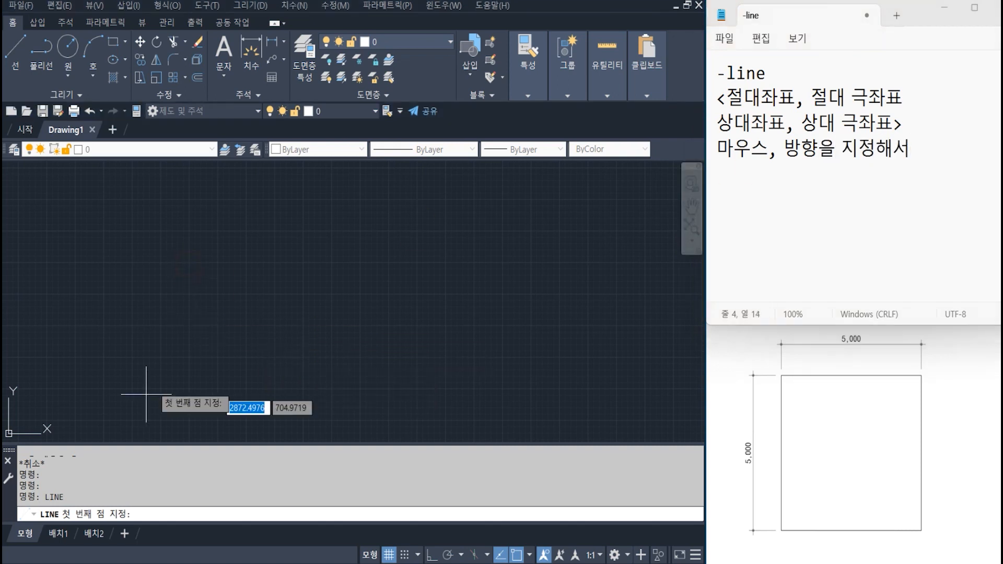
left_click(197, 342)
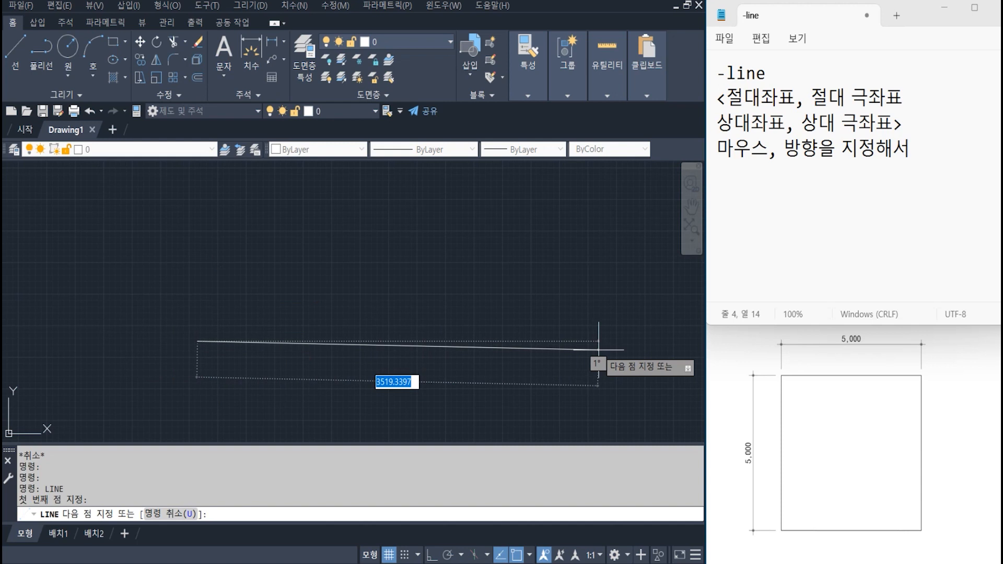
Step: Switch to Notepad and add the line "-f8 <수직, 수평>" to the note
left_click(812, 197)
left_click(952, 157)
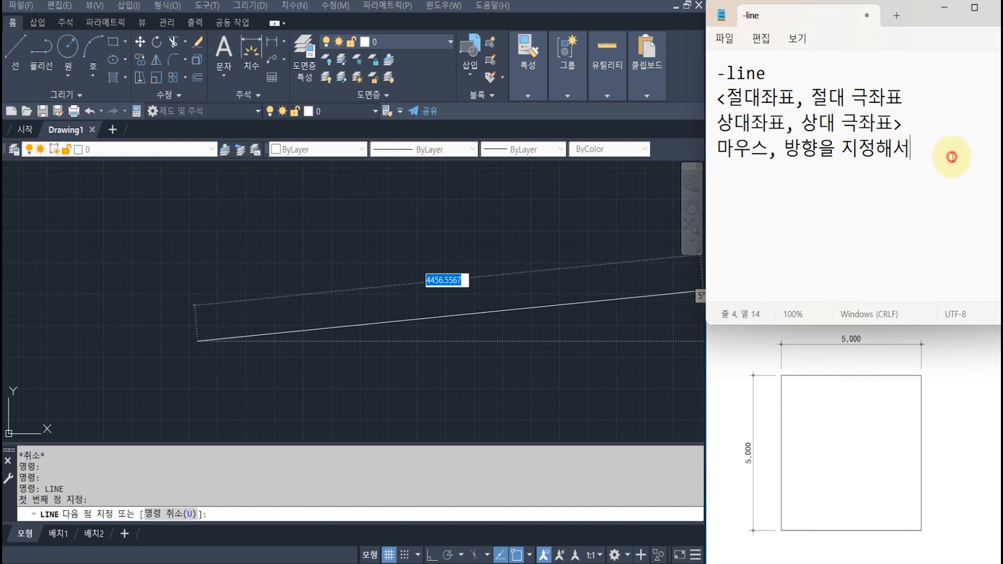
key("Return")
key("BackSpace")
key("BackSpace")
type("f8 <")
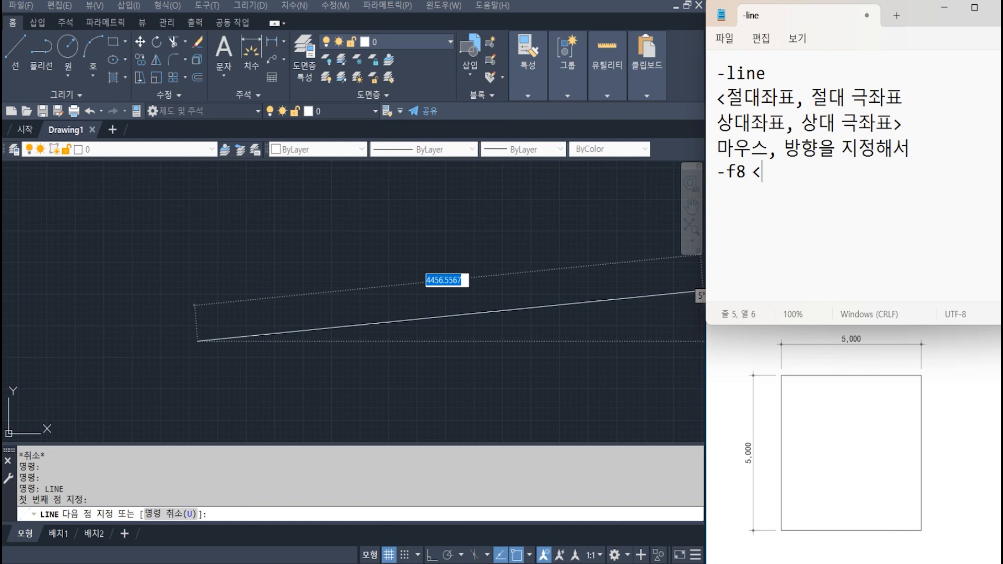
type("수직, 수펴")
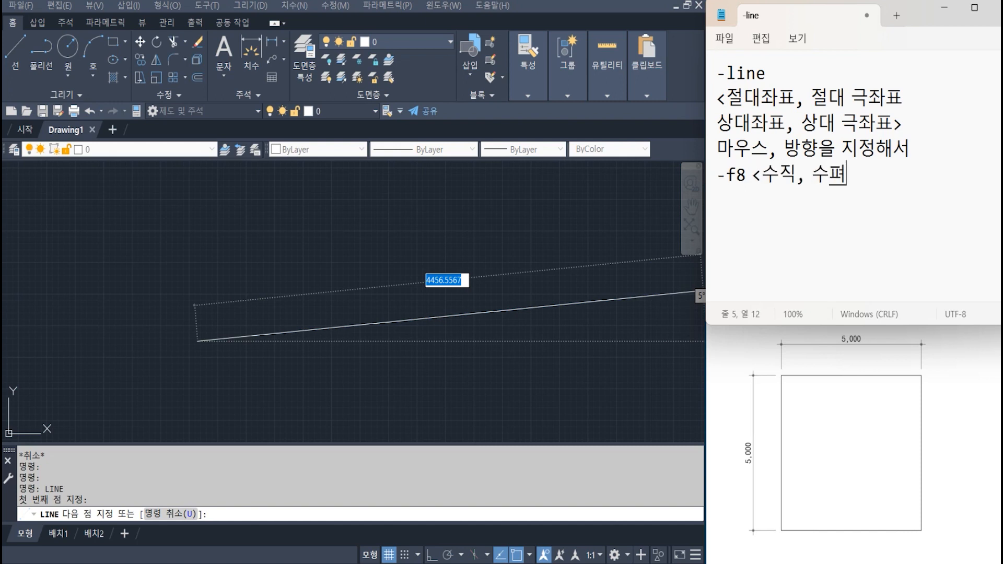
type("ㅇ")
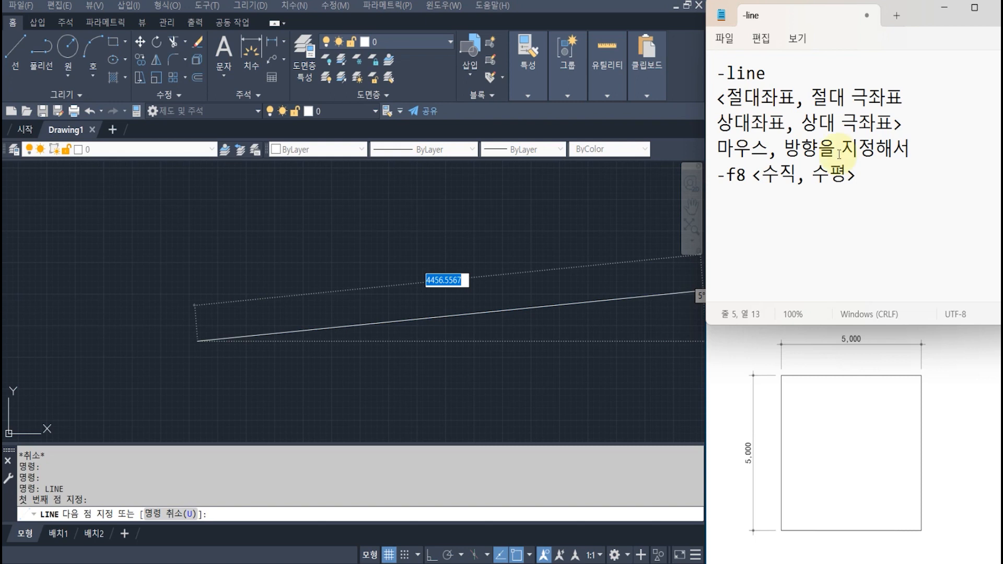
Step: Back in AutoCAD, turn Ortho mode on and draw a 5000 long horizontal segment to the right of the first point
left_click(464, 207)
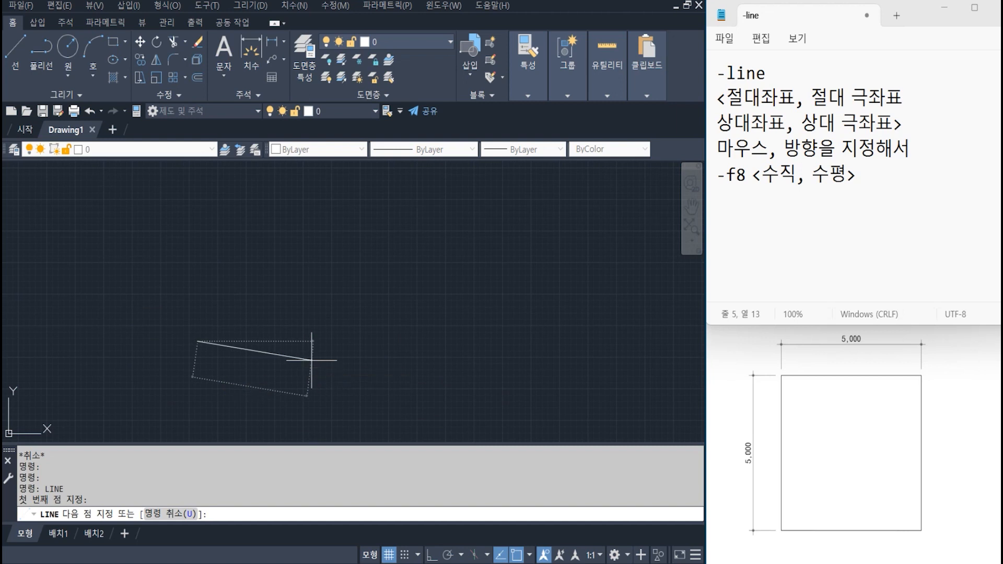
key("F8")
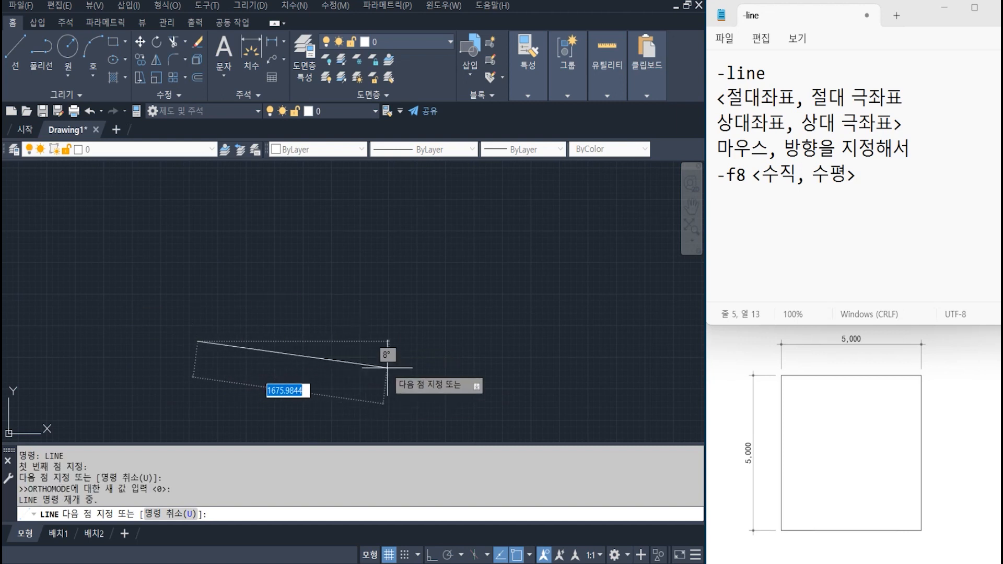
key("F8")
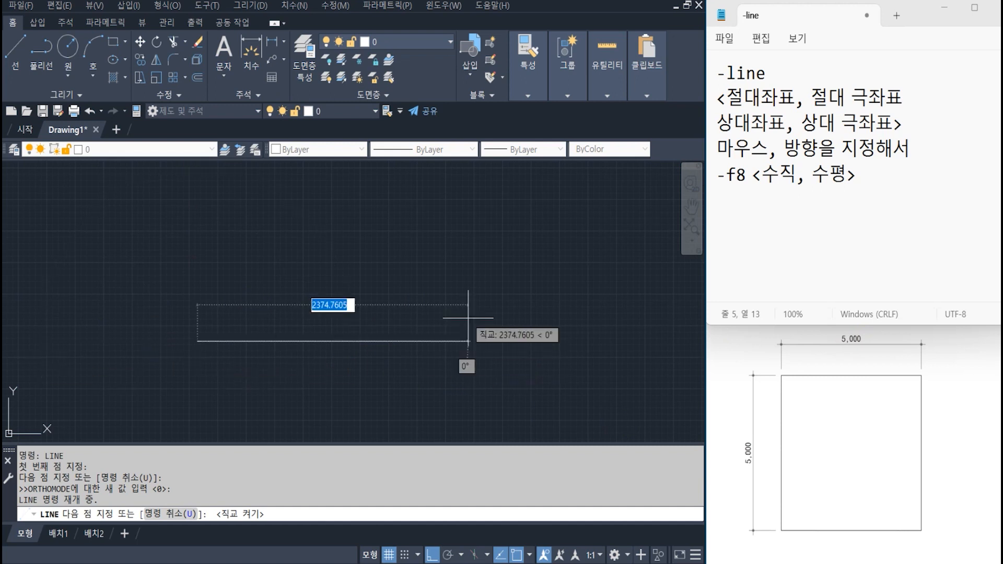
type("5000")
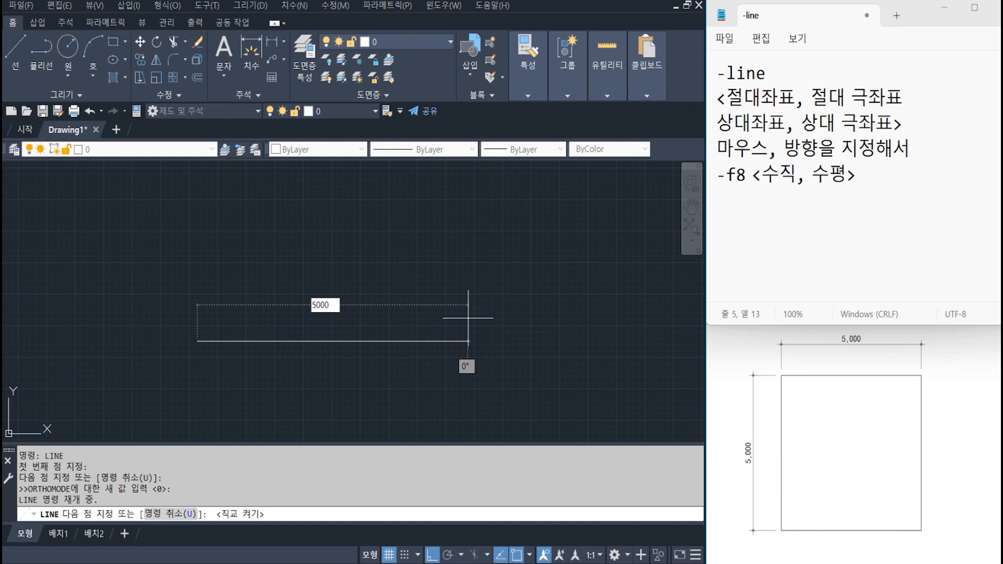
key("Return")
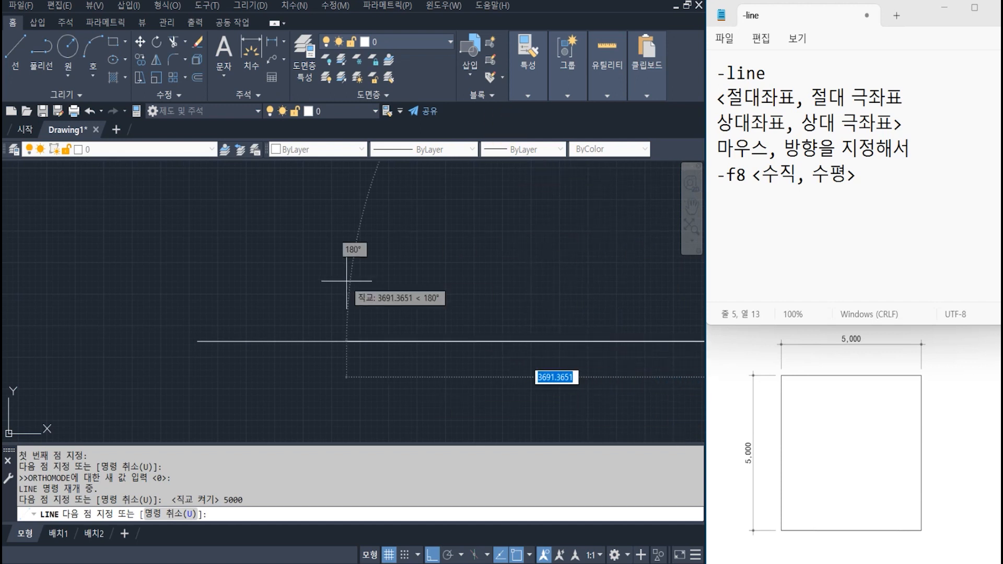
Step: Switch to Notepad and add the line "-마우스 휠 <줌>" to the note
left_click(802, 217)
left_click(863, 189)
key("Return")
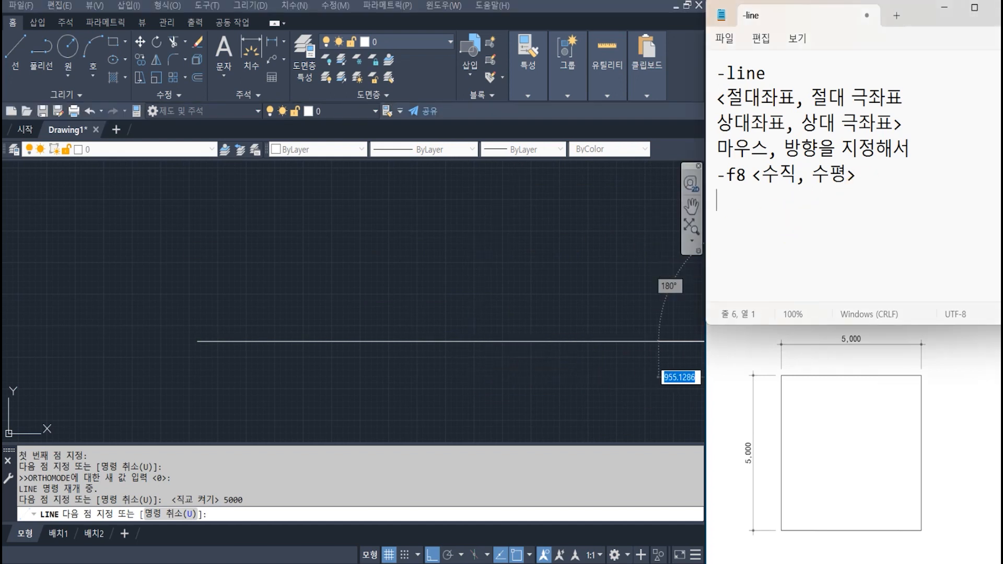
type("-마우스 휠")
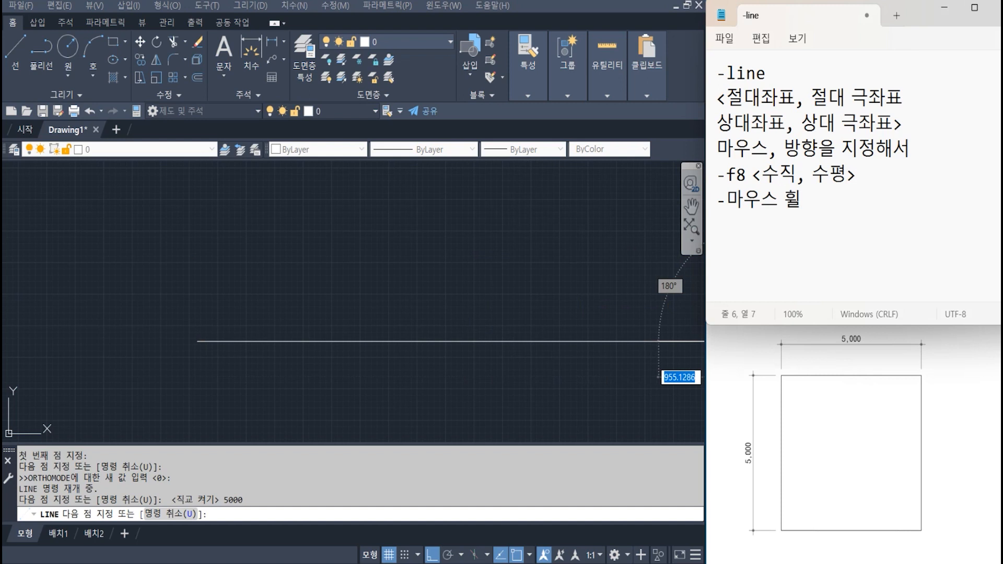
type(" <줌>")
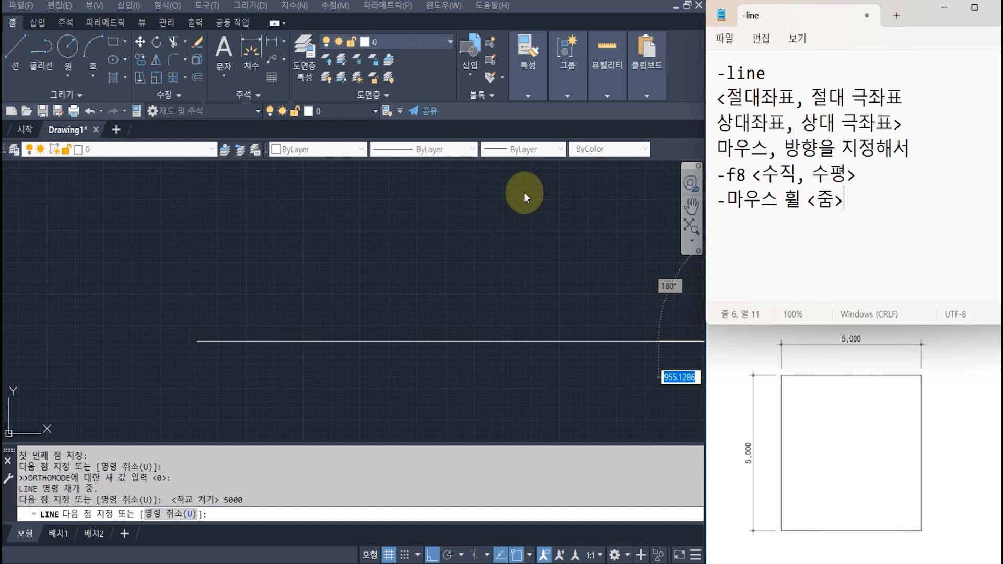
Step: In AutoCAD, zoom the drawing in and out until the whole horizontal segment fits in view
left_click(302, 290)
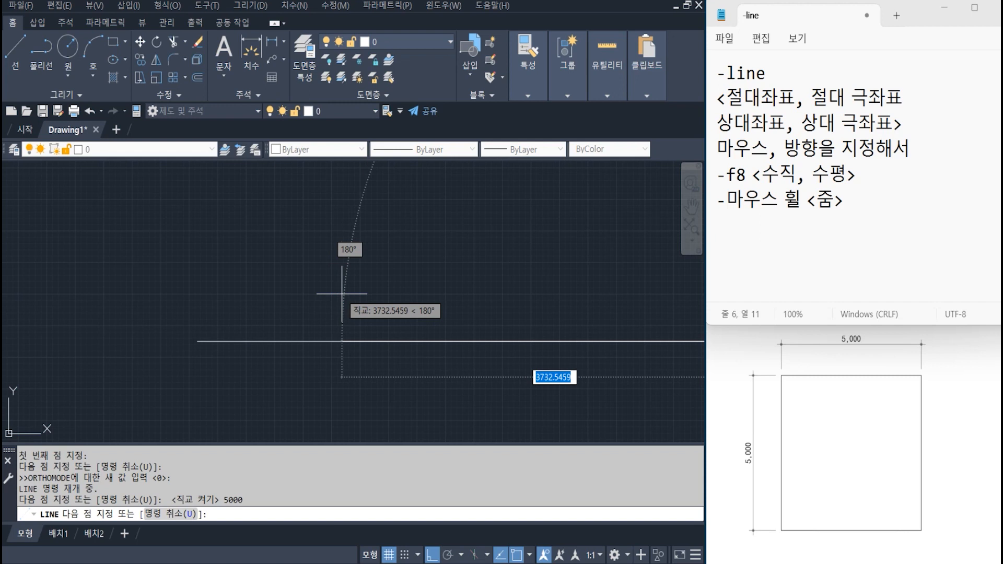
scroll(342, 294, "down", 3)
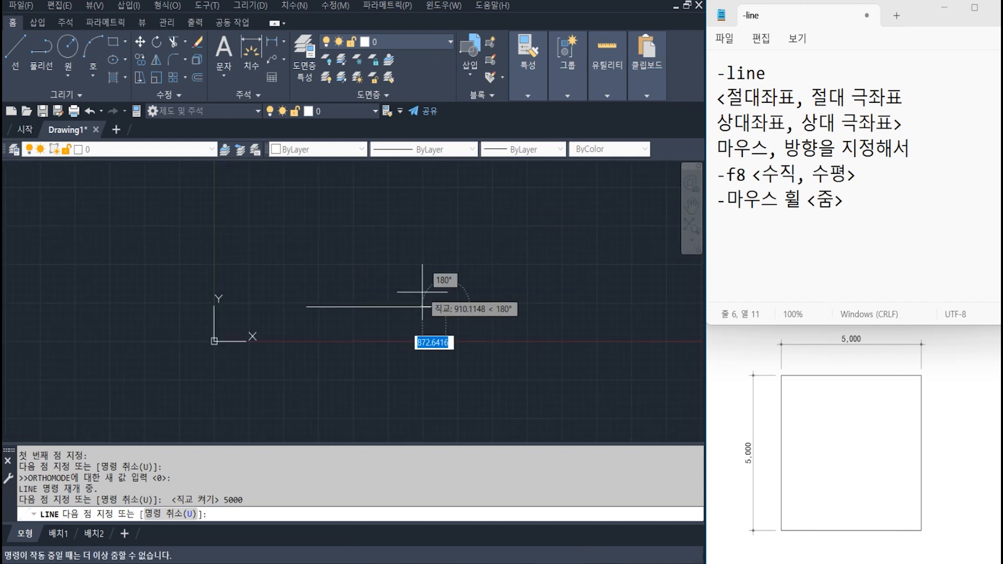
scroll(433, 287, "up", 4)
scroll(439, 285, "down", 6)
scroll(408, 282, "up", 6)
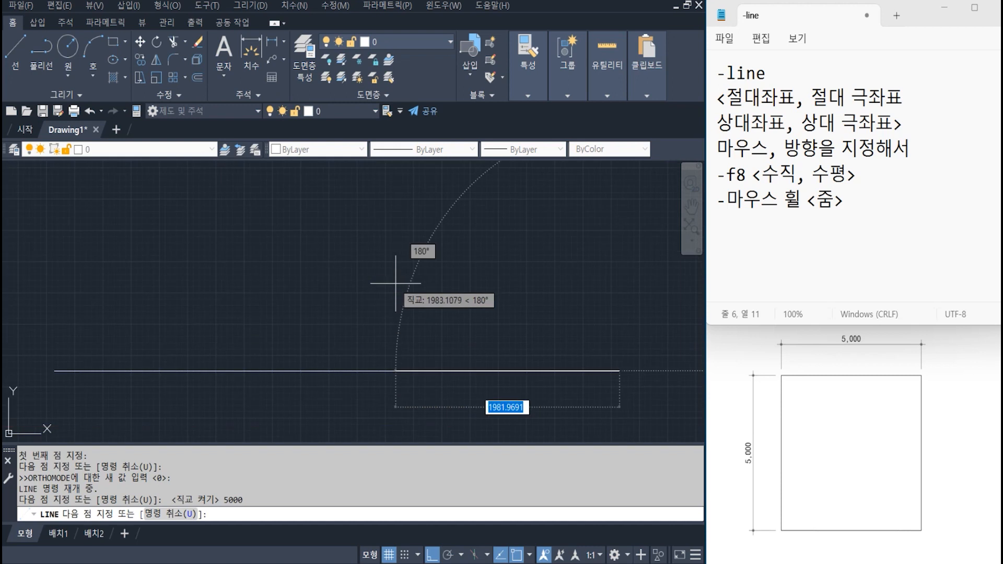
scroll(397, 278, "down", 4)
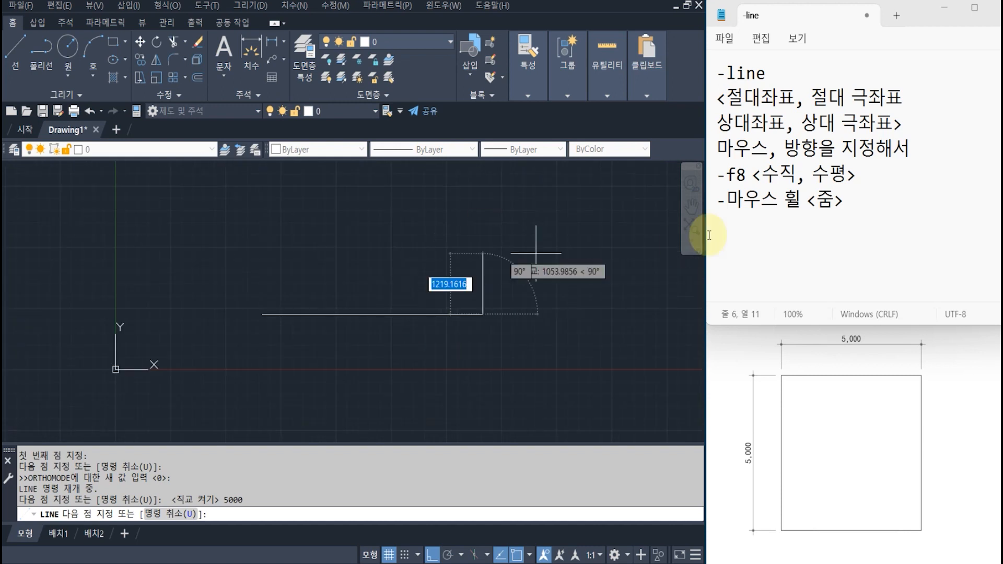
Step: Extend the mouse wheel line in the Notepad note to "<줌,zoom>" and return to the AutoCAD drawing
left_click(838, 207)
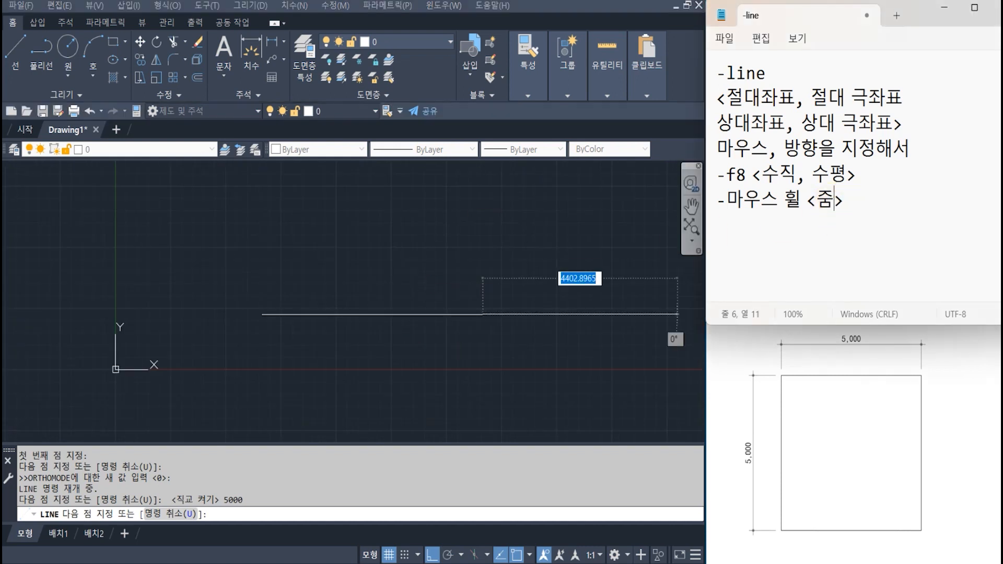
type(",ㅋ")
key("BackSpace")
type("zoom")
left_click(463, 275)
scroll(468, 317, "down", 2)
scroll(468, 303, "up", 4)
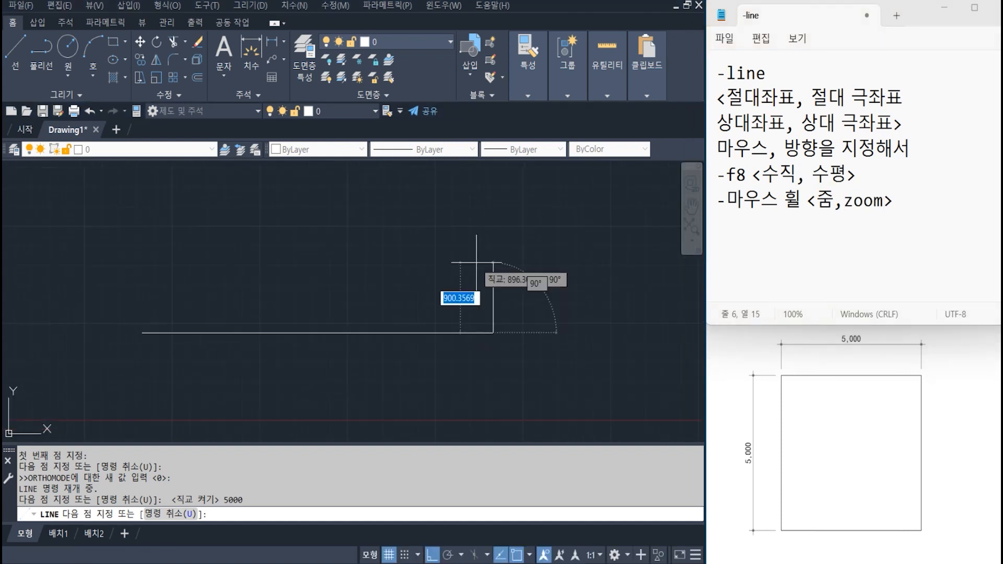
Step: Draw a 5000 long vertical segment upward from the right end of the horizontal segment
scroll(476, 263, "up", 3)
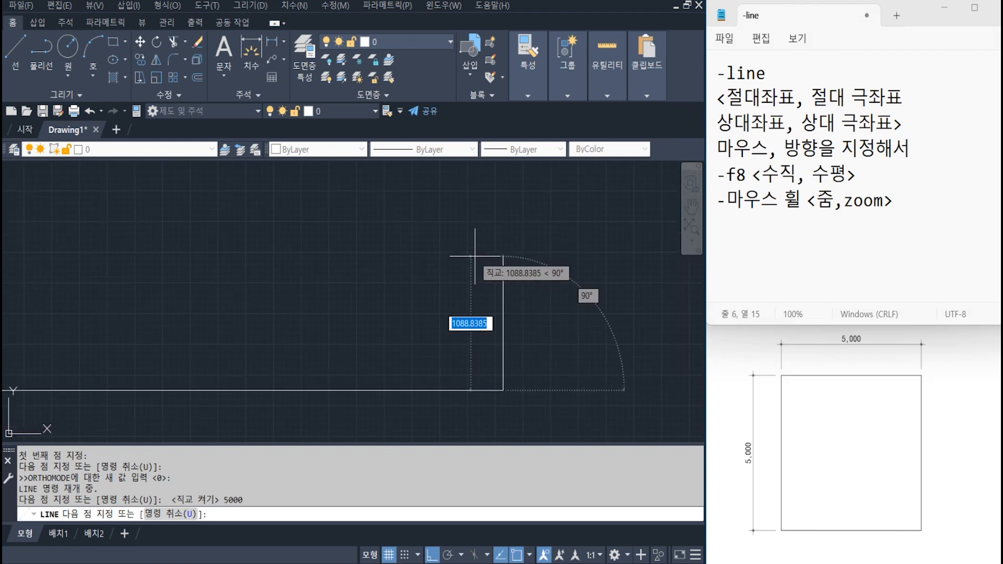
scroll(454, 240, "down", 5)
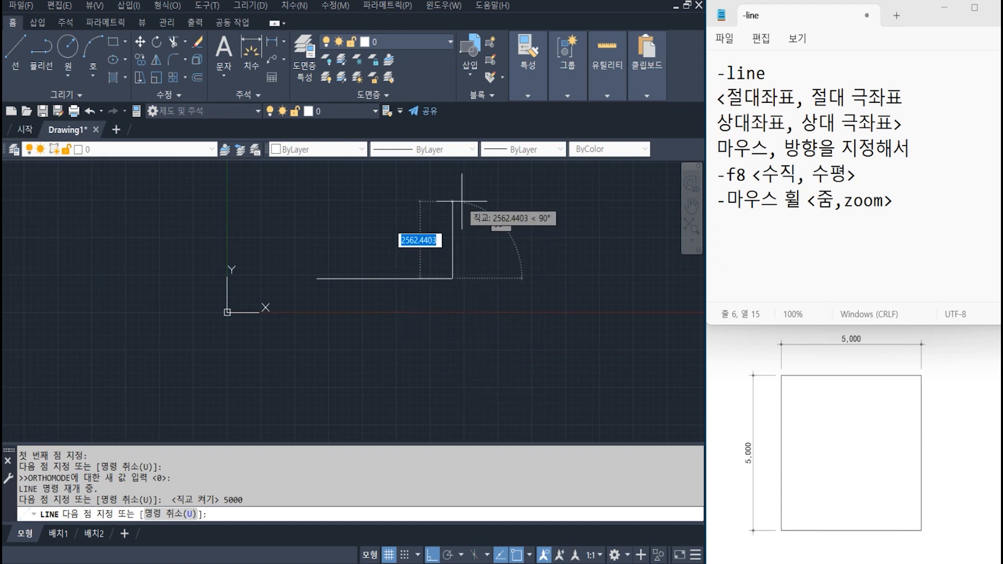
type("5000")
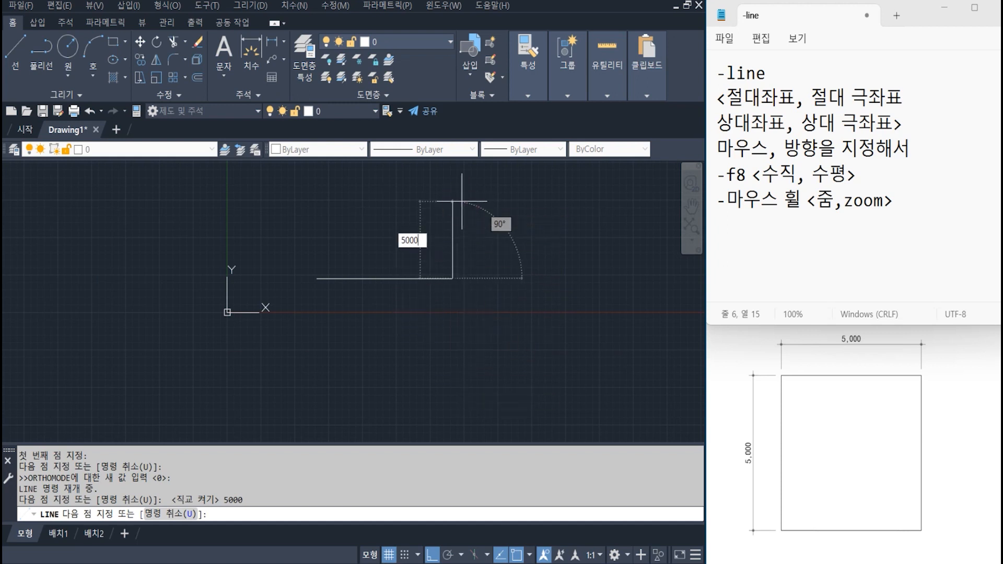
key("Return")
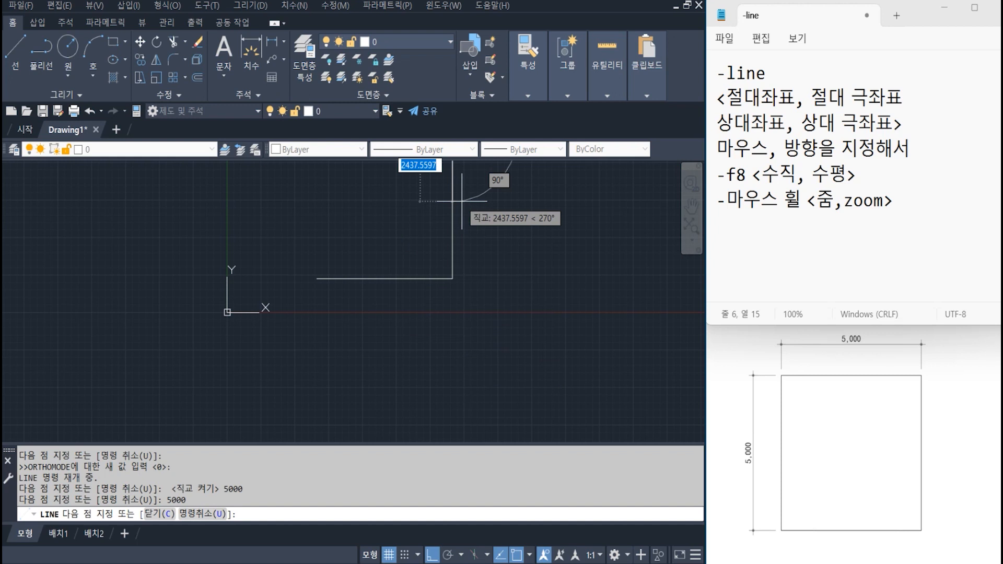
scroll(470, 201, "down", 2)
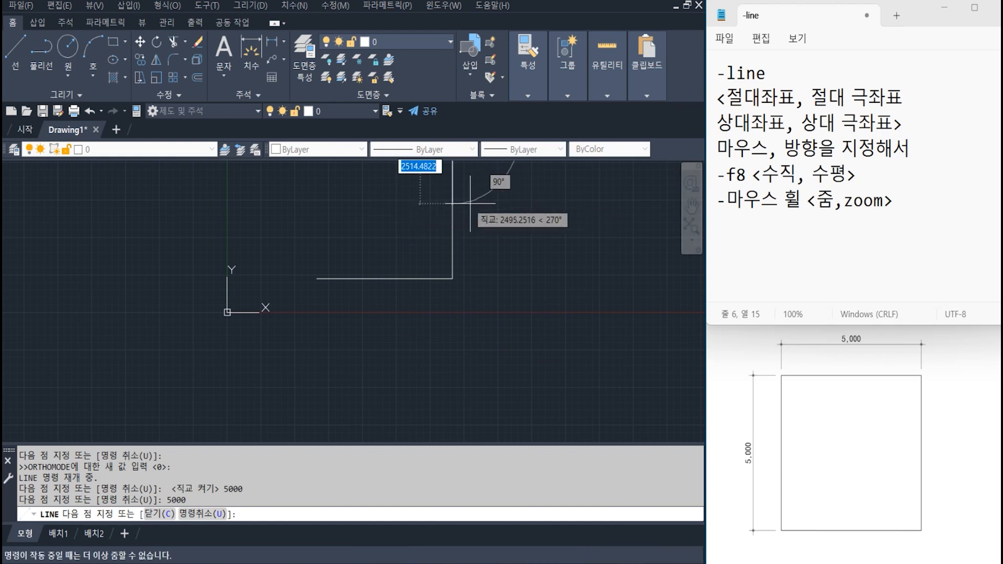
scroll(470, 204, "up", 5)
scroll(467, 209, "down", 5)
scroll(461, 214, "up", 5)
scroll(460, 215, "down", 5)
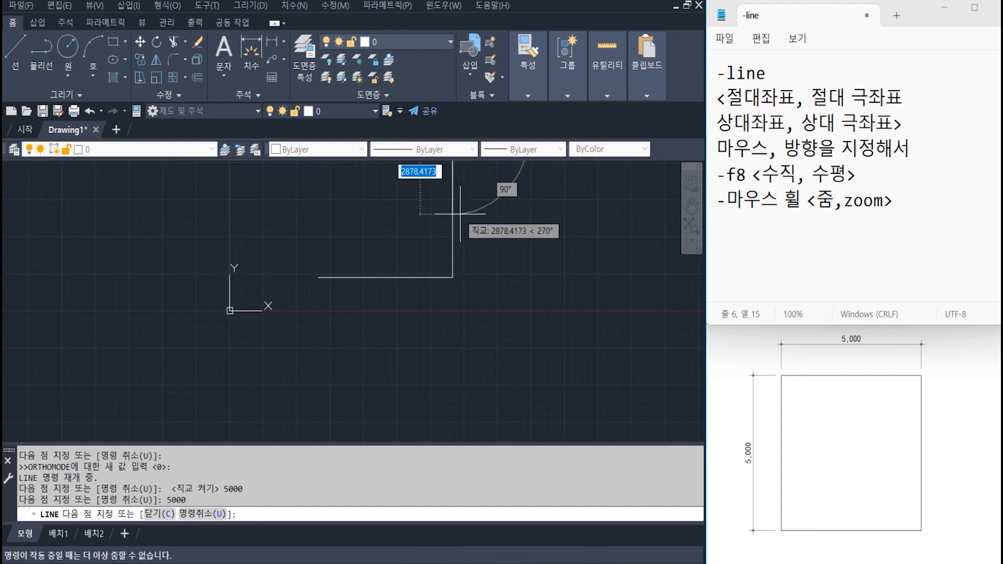
Step: Switch to Notepad and insert "/ 굴리다" before "<줌,zoom>" in the mouse wheel line of the note
left_click(898, 223)
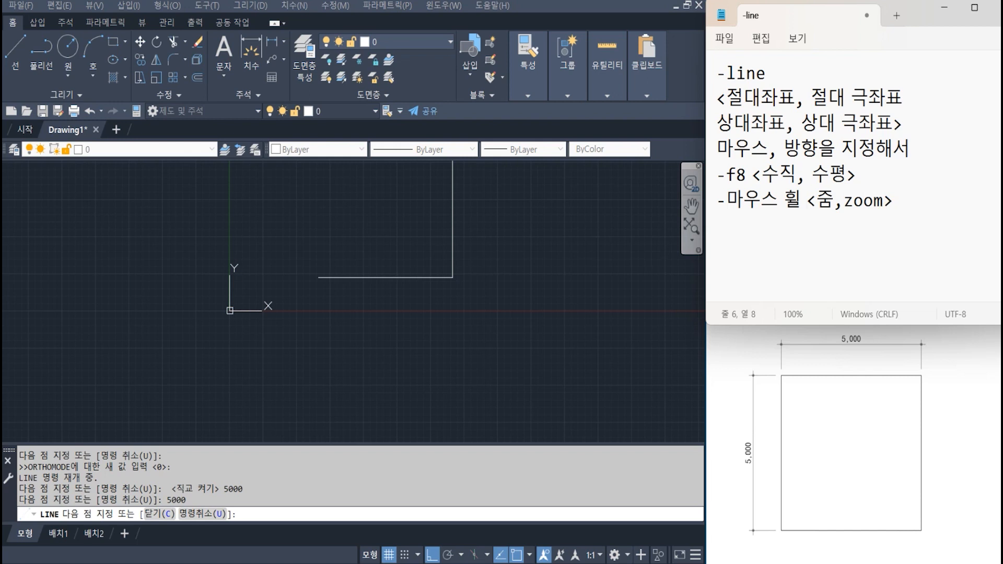
type("/ rnffl")
key("BackSpace")
key("BackSpace")
key("BackSpace")
key("BackSpace")
key("BackSpace")
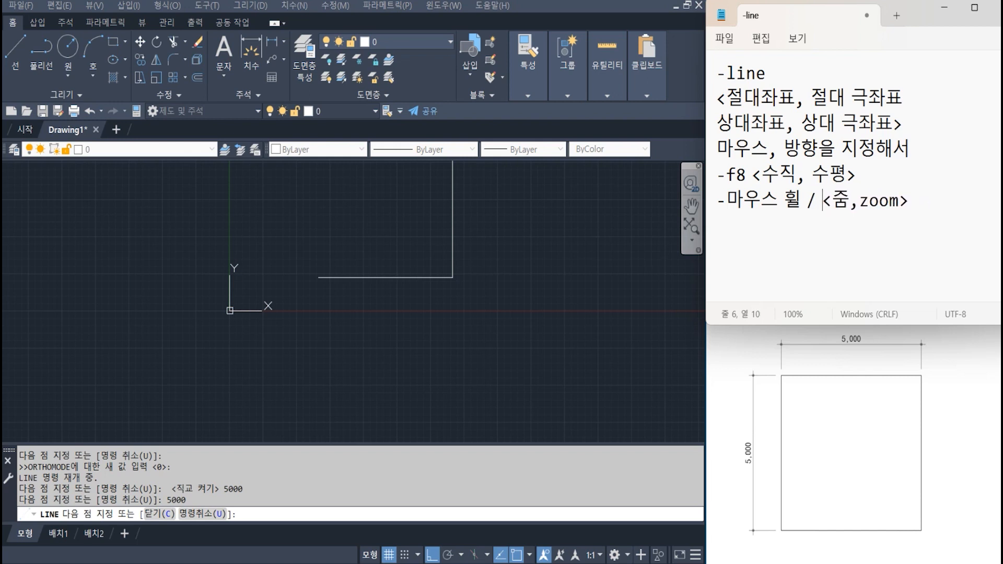
type("굴리다")
key("End")
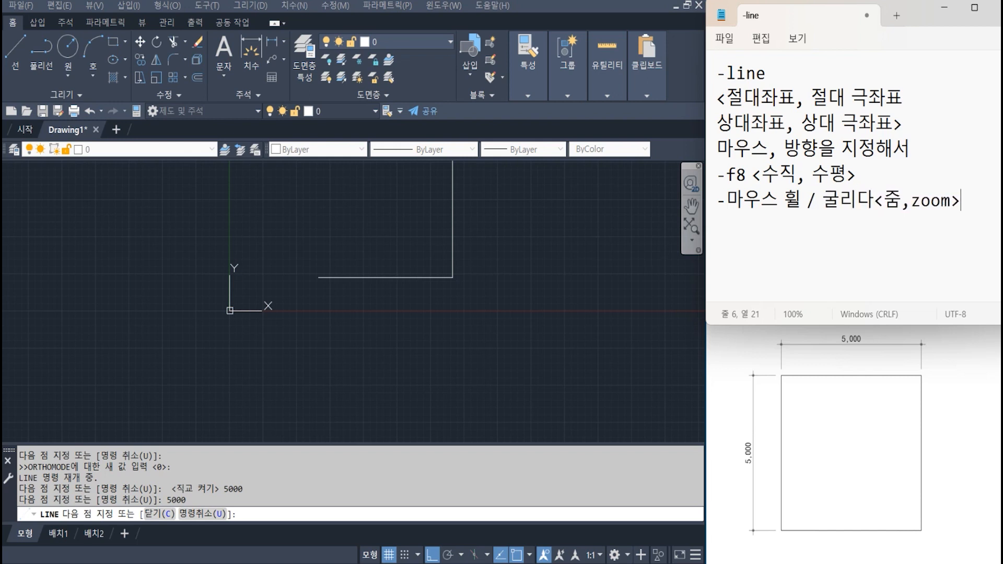
Step: Add the line "-마우스 휠 / 누르다 <pan>" below the zoom line in the note
key("Return")
type("-akdn")
key("BackSpace")
key("BackSpace")
key("BackSpace")
type("마우스 휘")
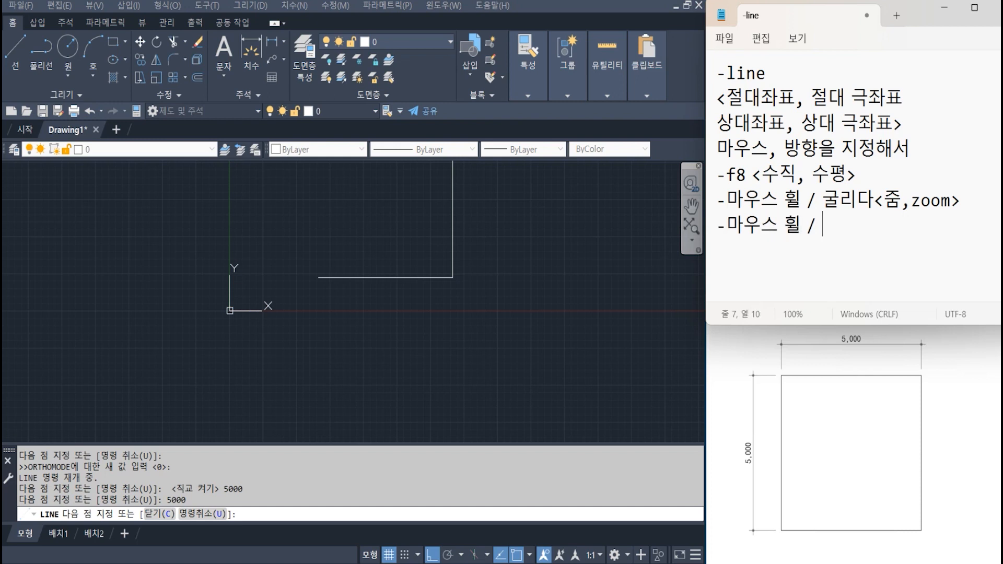
type(" / 누르다 <pan")
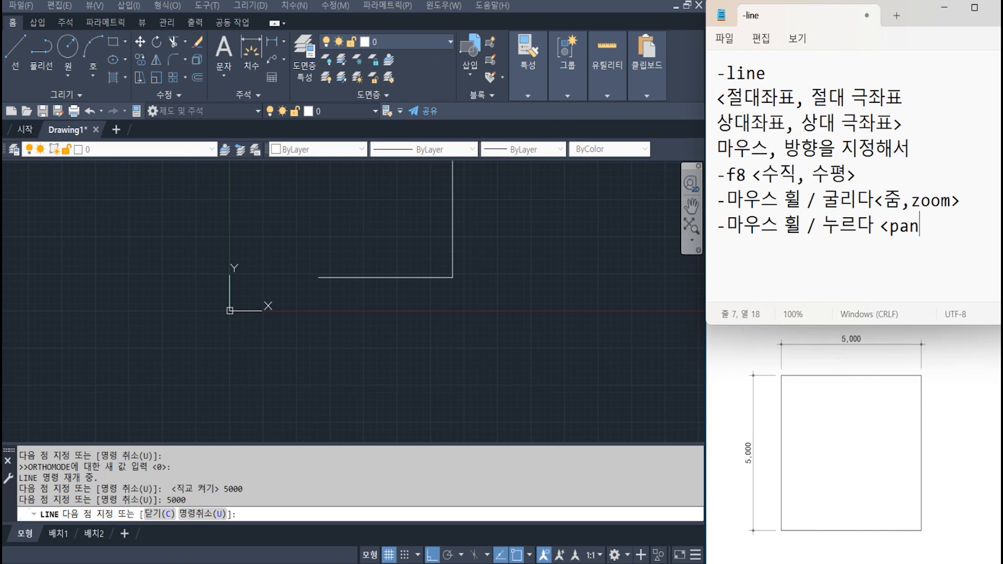
type(">")
Step: Back in AutoCAD, draw a 5000 long horizontal segment to the left from the upper end of the vertical segment
left_click(437, 240)
scroll(454, 228, "up", 4)
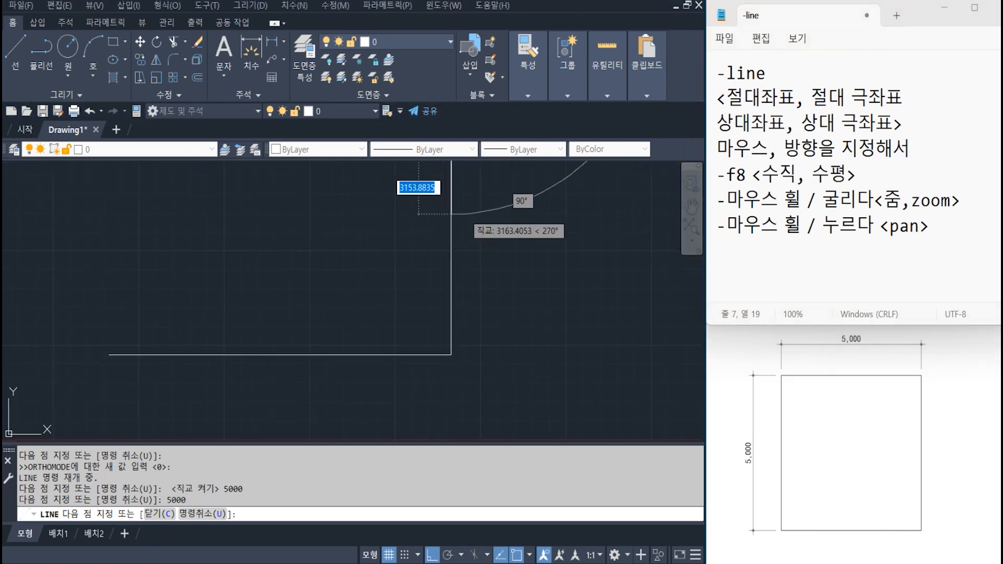
scroll(459, 214, "down", 4)
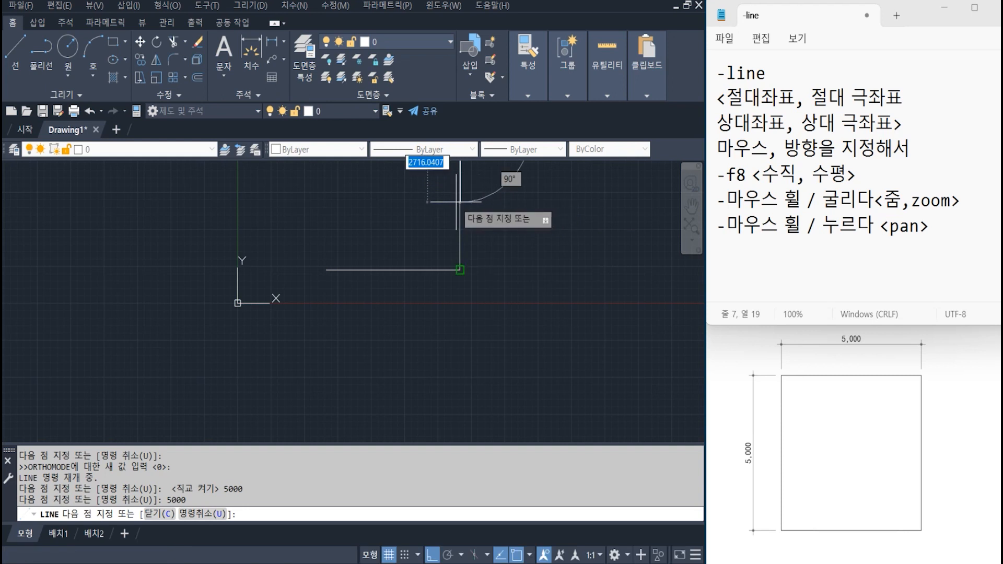
middle_click_drag(490, 202, 491, 200)
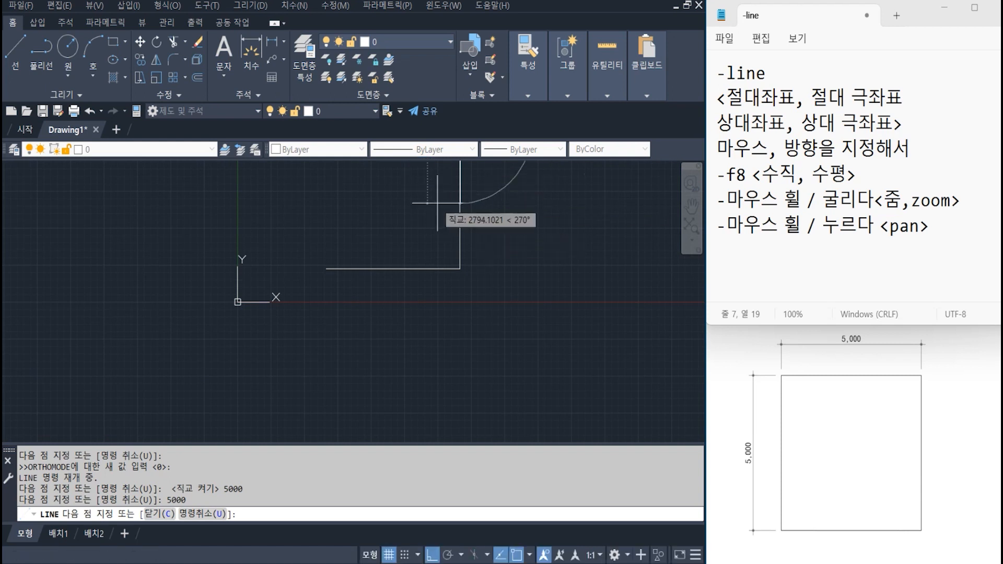
scroll(477, 179, "up", 5)
scroll(491, 196, "down", 5)
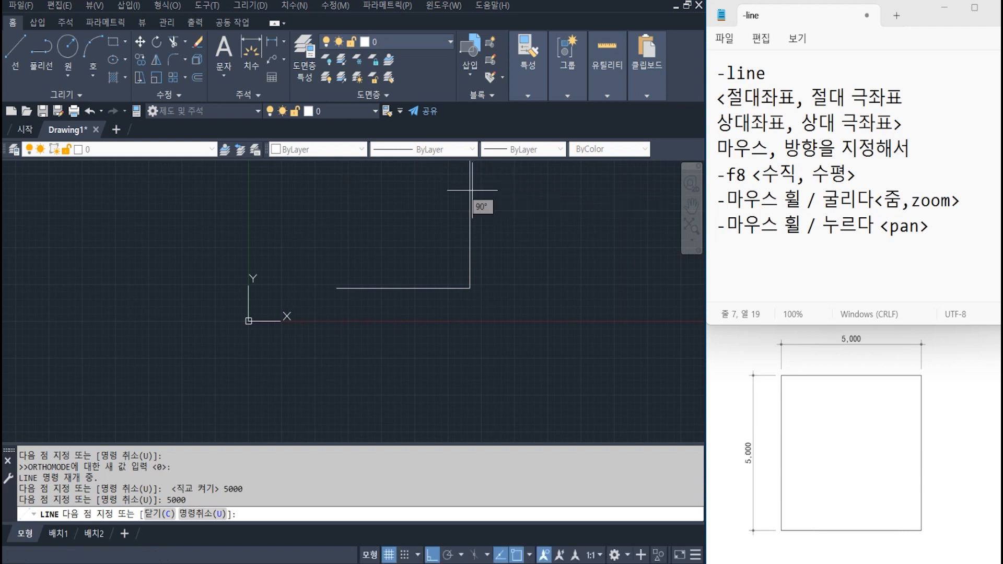
middle_click_drag(455, 194, 447, 228)
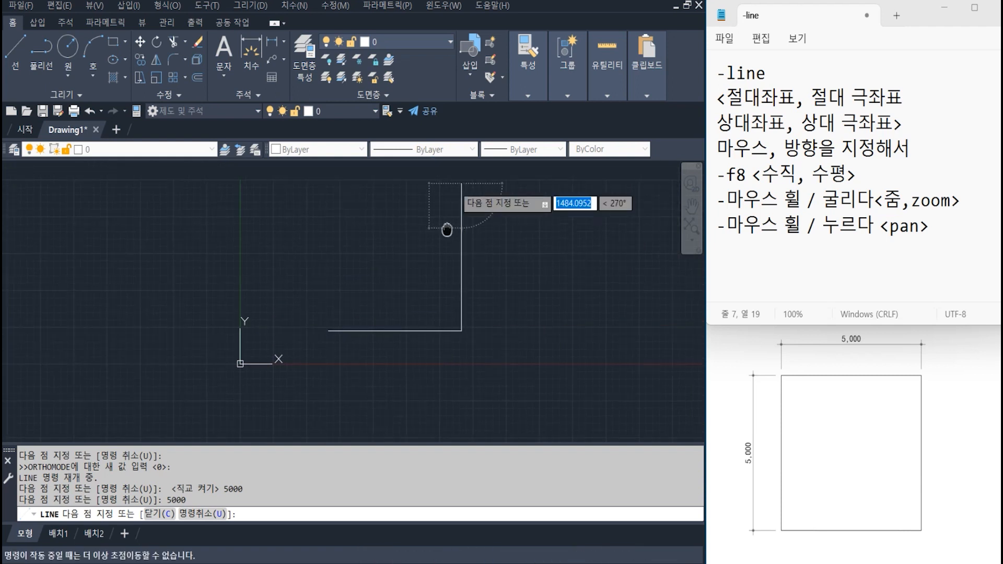
middle_click_drag(446, 213, 442, 232)
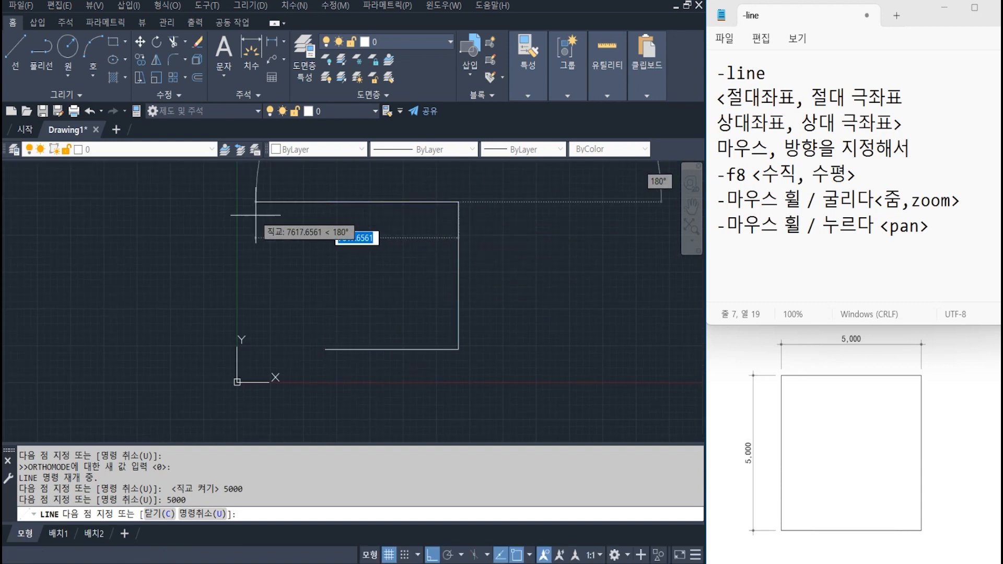
type("5000")
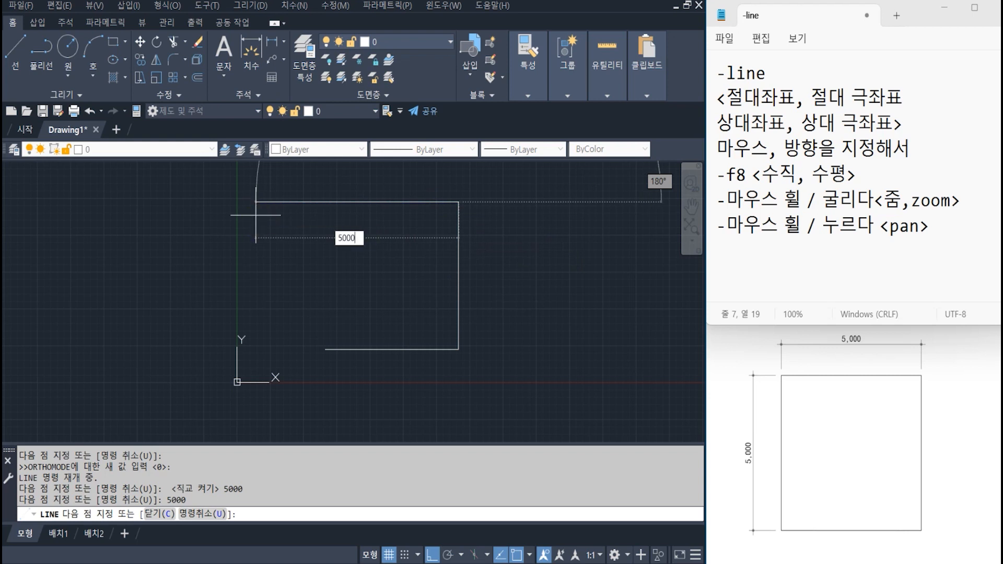
key("Return")
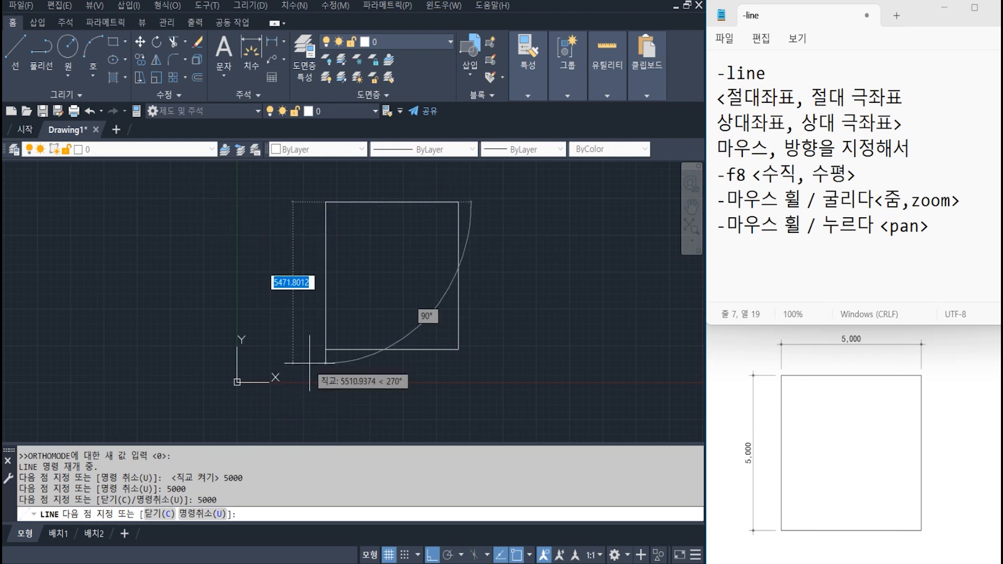
Step: Switch to Notepad and add the line "-close < 첫점으로 갈때.>" below the pan line
left_click(893, 256)
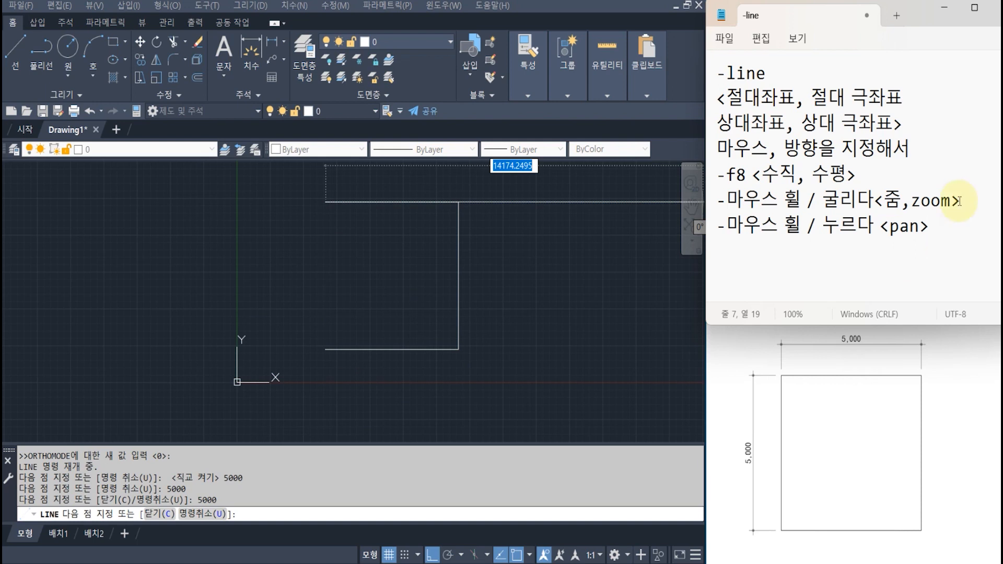
left_click(934, 149)
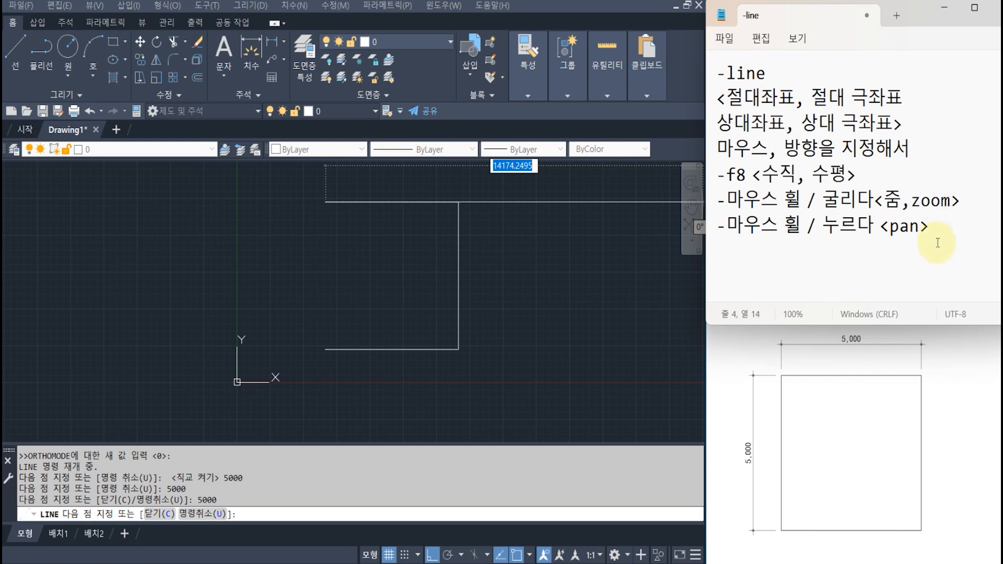
left_click(963, 228)
key("Return")
type("-close ")
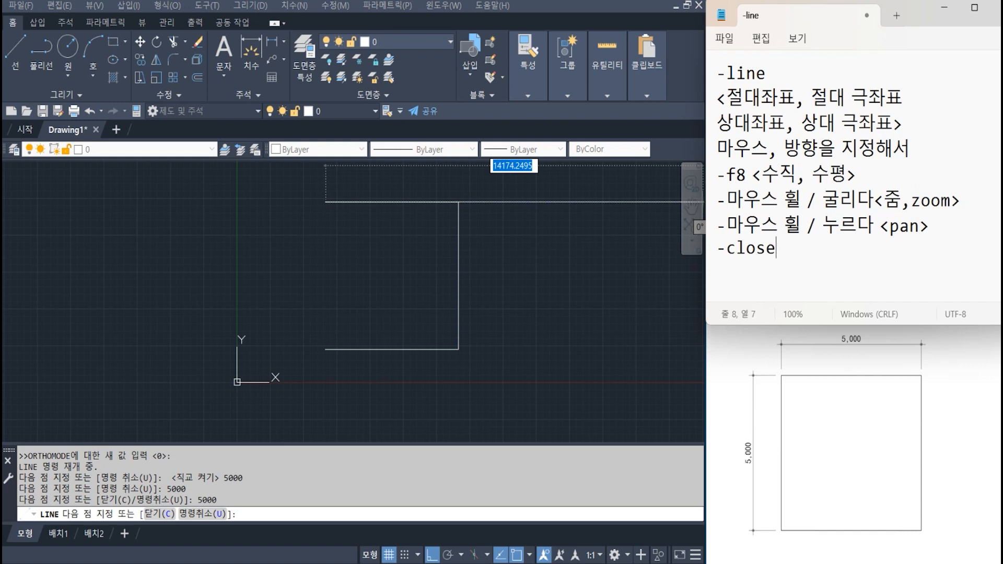
type("< 첫점으로 갈때.>")
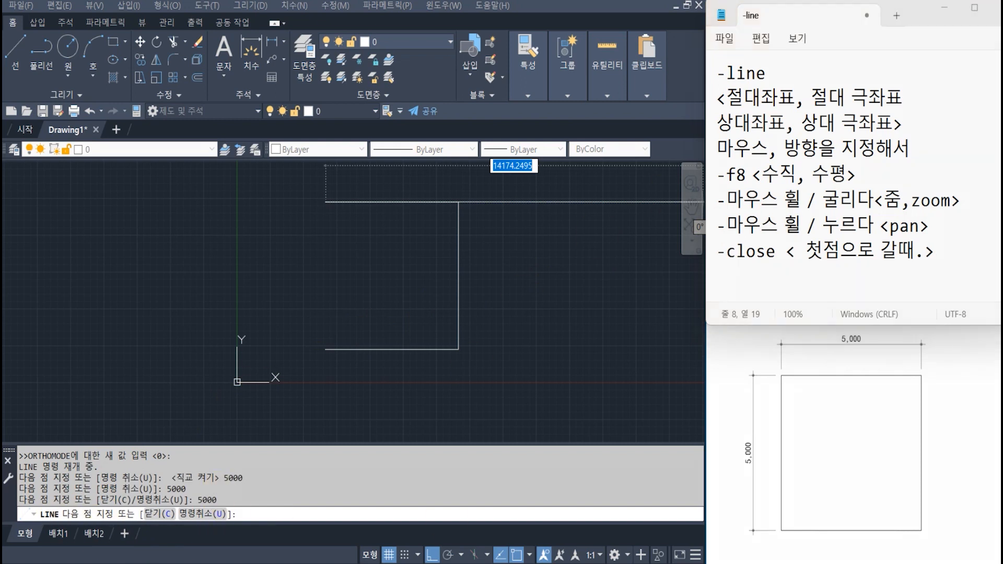
Step: In AutoCAD, complete the square by closing the line back to its first point with the Close option (C)
mouse_move(148, 525)
left_mouse_down()
mouse_move(172, 493)
mouse_move(152, 528)
mouse_move(152, 510)
mouse_move(157, 525)
left_mouse_up()
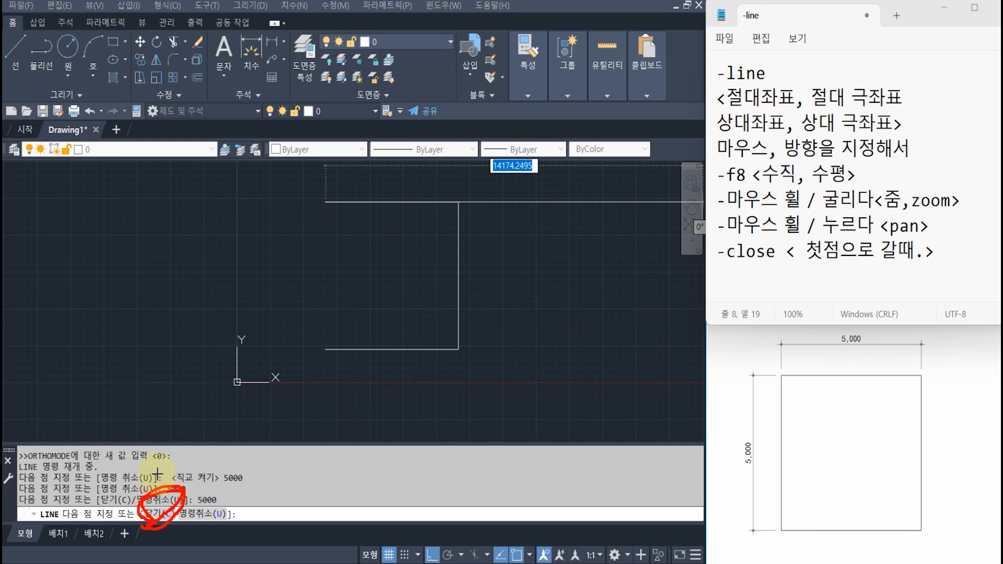
mouse_move(107, 516)
left_mouse_down()
mouse_move(107, 479)
mouse_move(226, 530)
mouse_move(163, 483)
mouse_move(202, 536)
left_mouse_up()
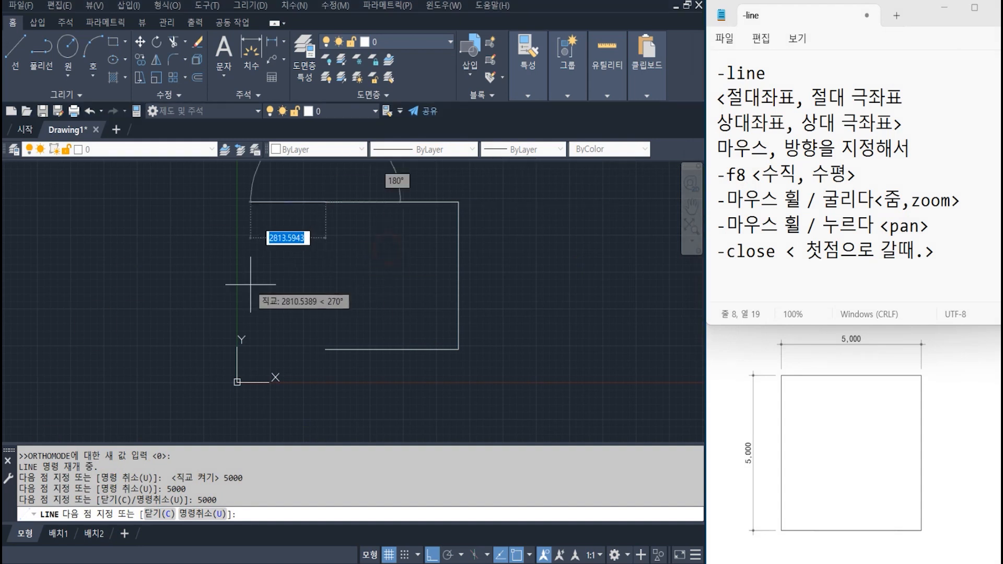
type("c")
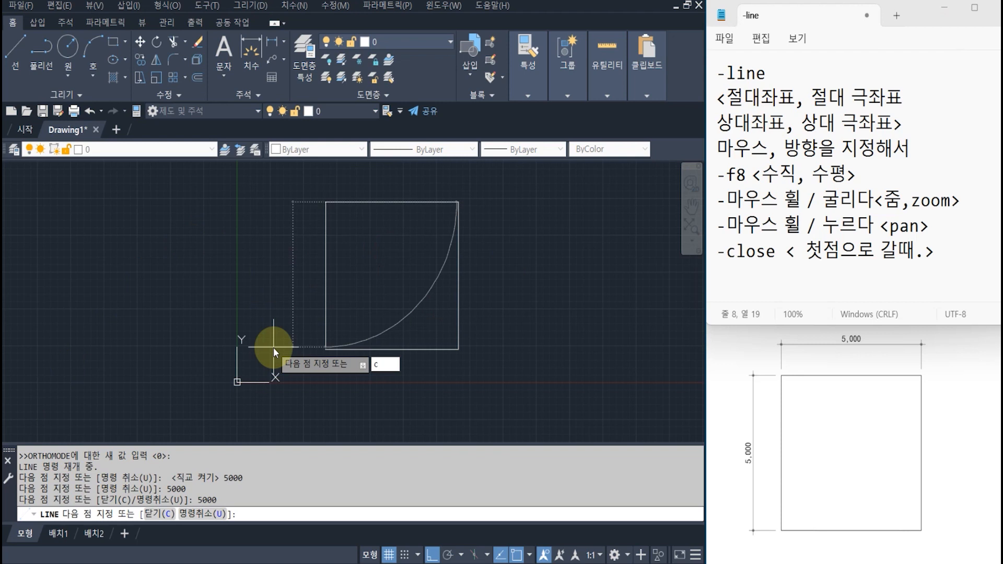
key("Return")
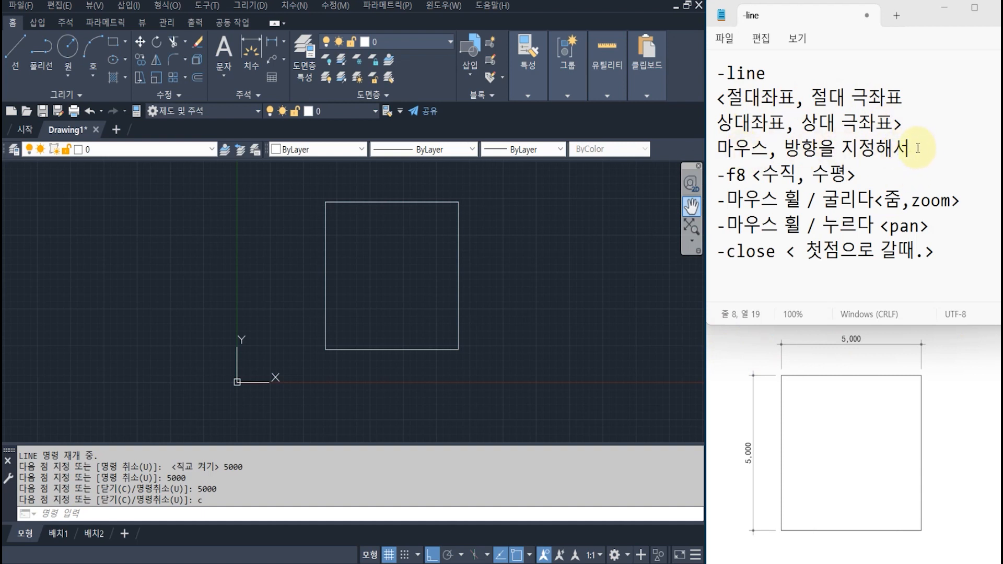
left_click_drag(918, 148, 714, 149)
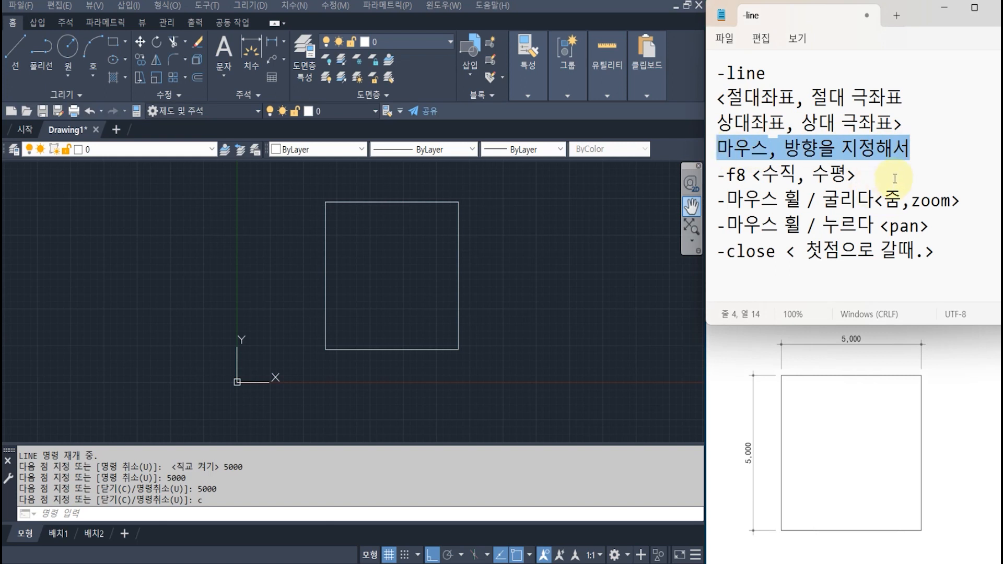
left_click(875, 177)
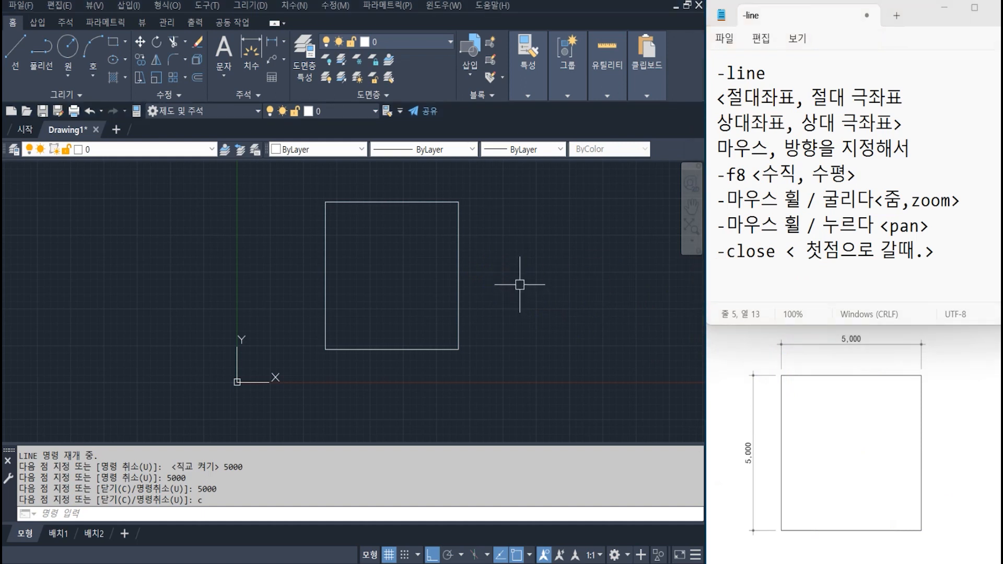
mouse_move(521, 284)
middle_mouse_down()
mouse_move(437, 332)
mouse_move(363, 328)
mouse_move(459, 327)
mouse_move(487, 316)
mouse_move(472, 288)
mouse_move(300, 314)
mouse_move(467, 281)
mouse_move(376, 315)
mouse_move(363, 309)
middle_mouse_up()
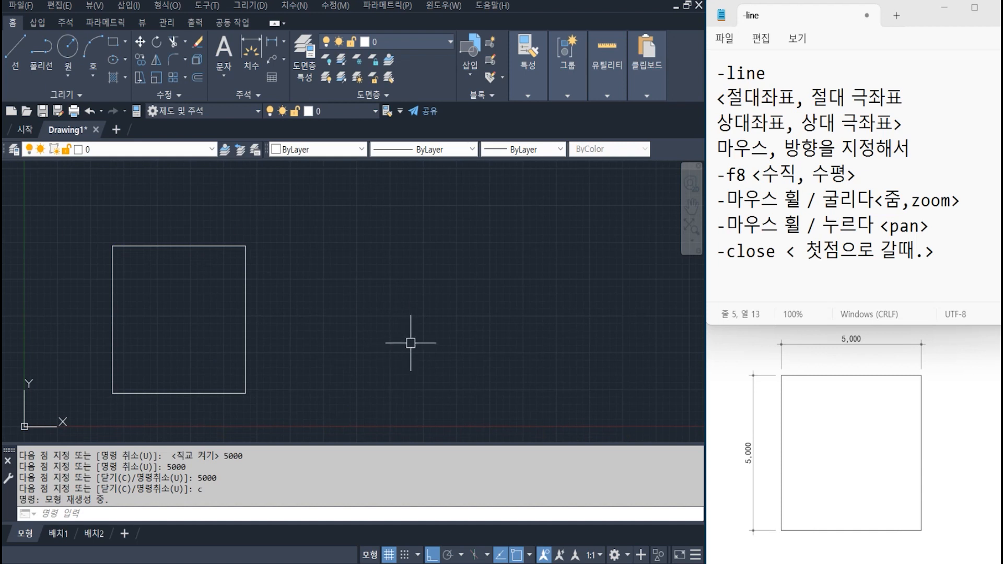
Step: In Notepad, leave a blank line below the close line and begin a new line with a dash
left_click(947, 261)
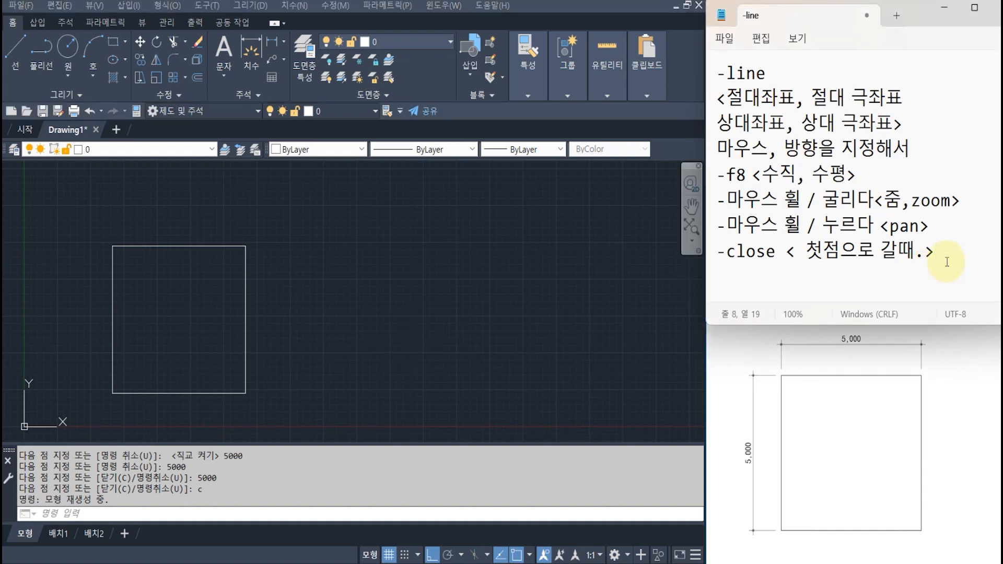
key("Return")
key("Return")
type("ㄱㄷㅊㅅ무")
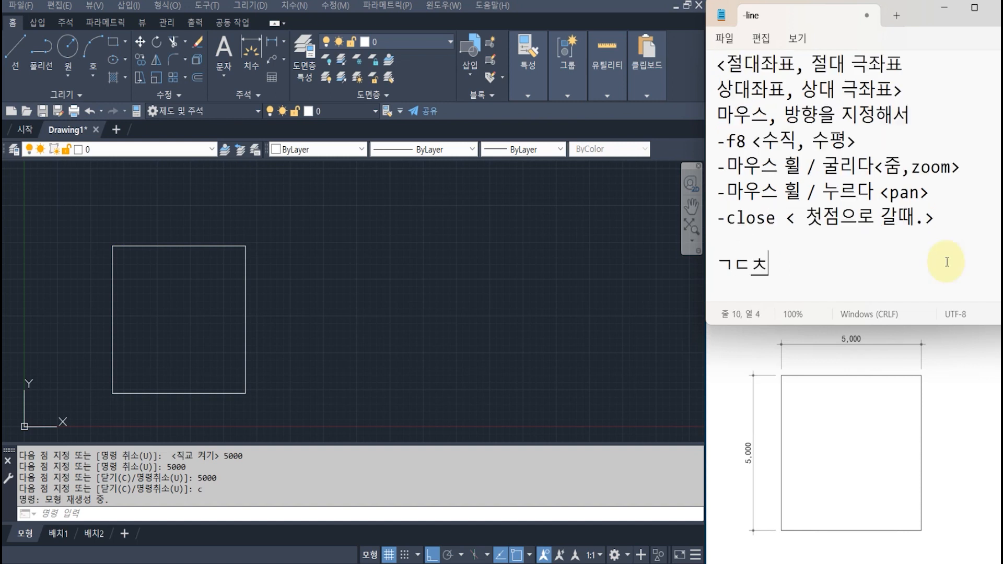
key("BackSpace")
key("BackSpace")
key("BackSpace")
key("BackSpace")
key("BackSpace")
type("-t")
key("BackSpace")
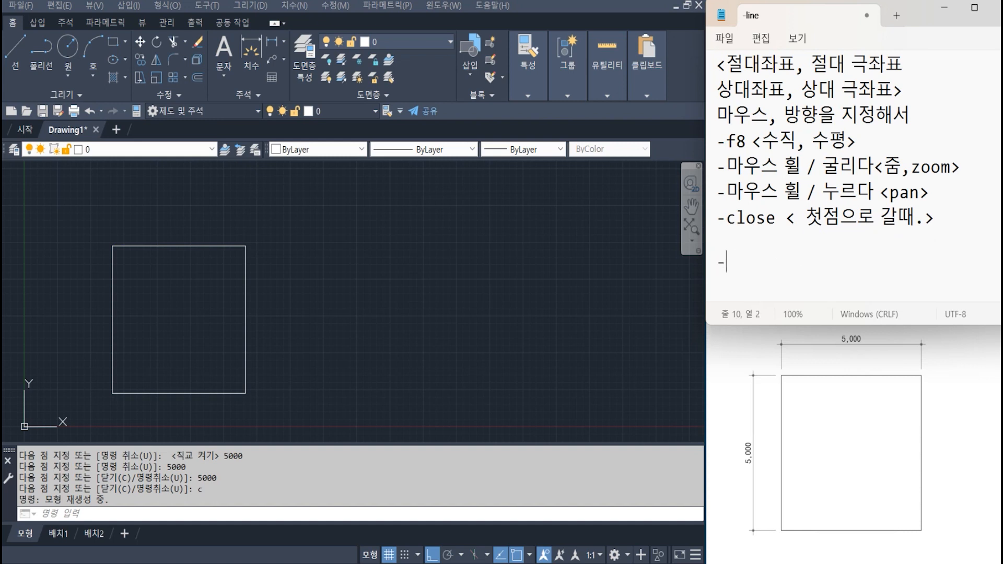
Step: Complete the new note line so that it reads "-rectang (사각형 그리기)"
type("rectang (tkrkr")
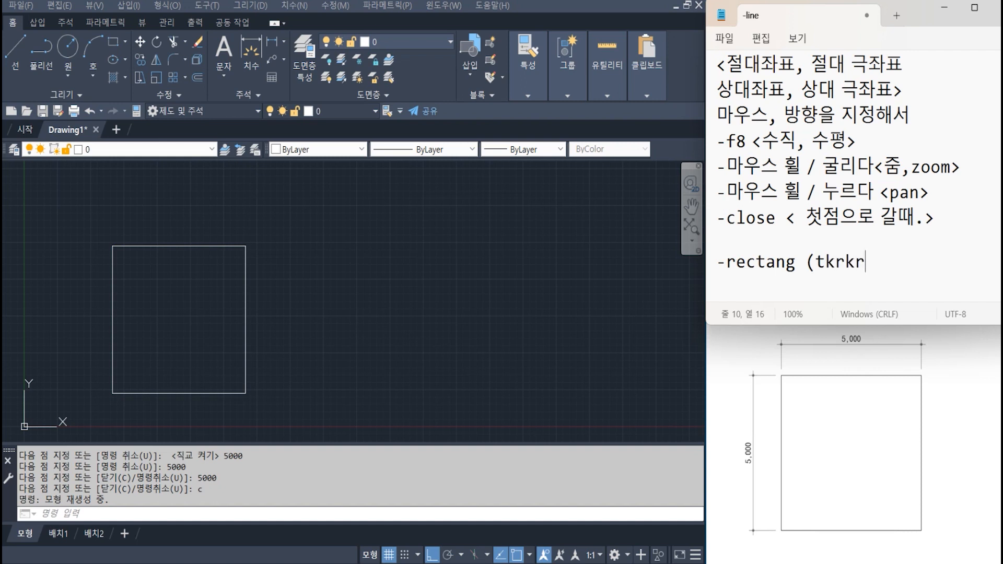
key("BackSpace")
key("BackSpace")
key("BackSpace")
key("BackSpace")
key("BackSpace")
key("Hangul")
type("사각")
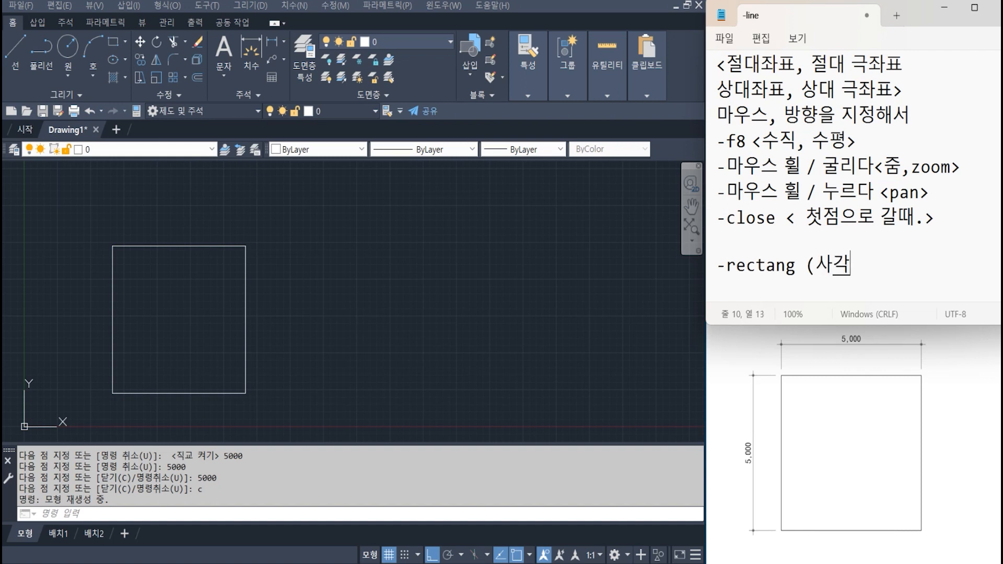
type("형 그리기")
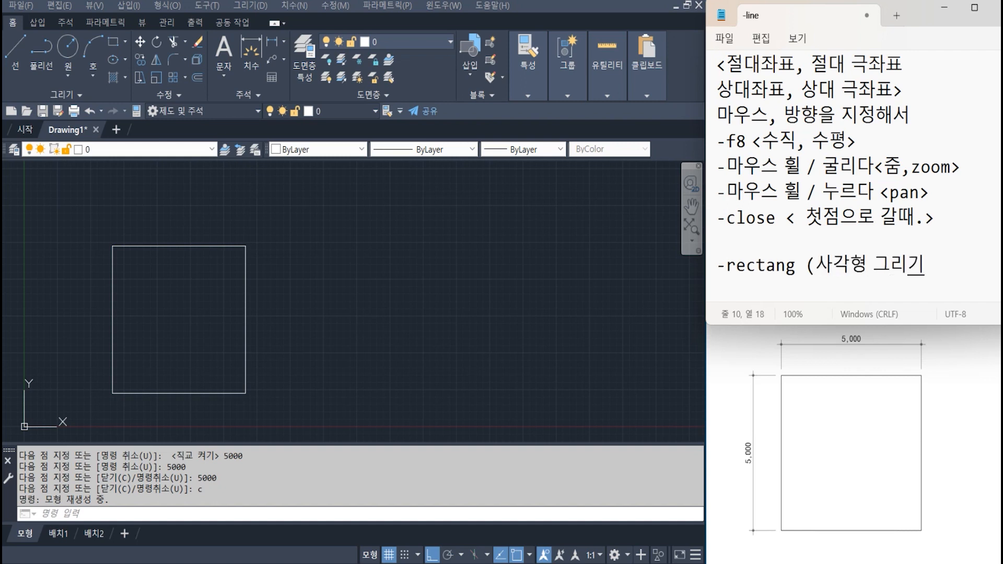
Step: In AutoCAD, draw a freehand upright rectangle to the right of the 5000 square with the RECTANG command
left_click(554, 296)
left_click(450, 247)
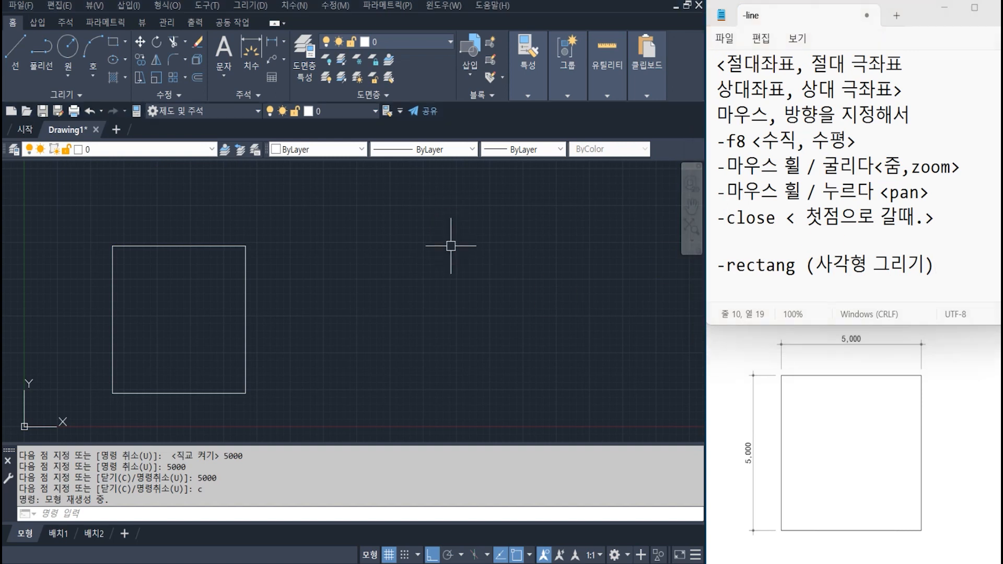
type("REC")
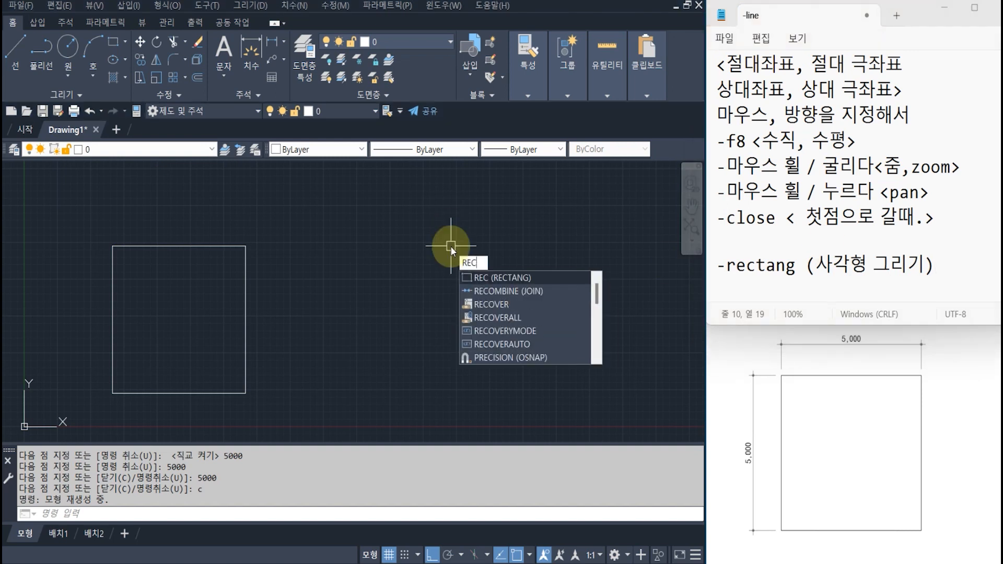
type("TANG")
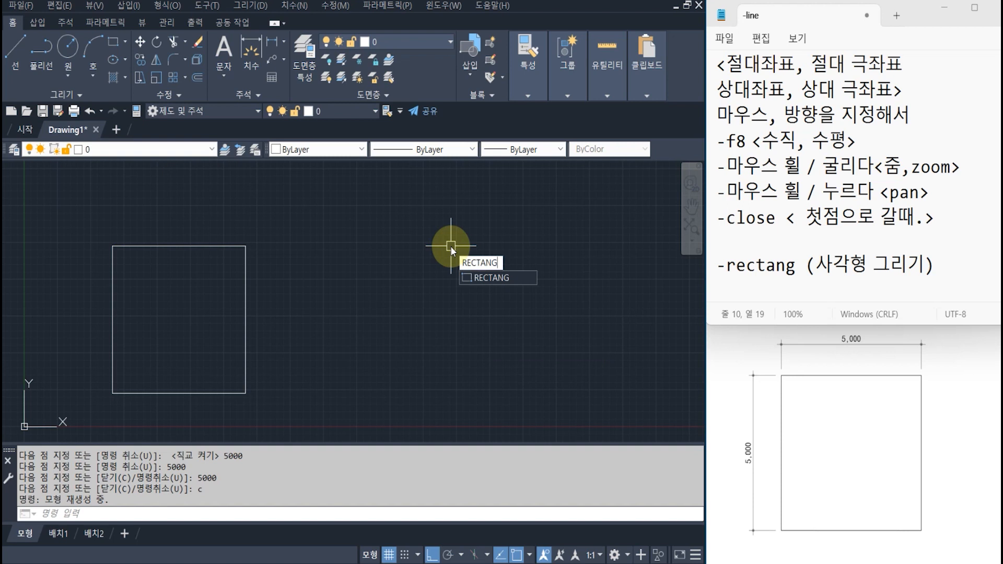
key("Return")
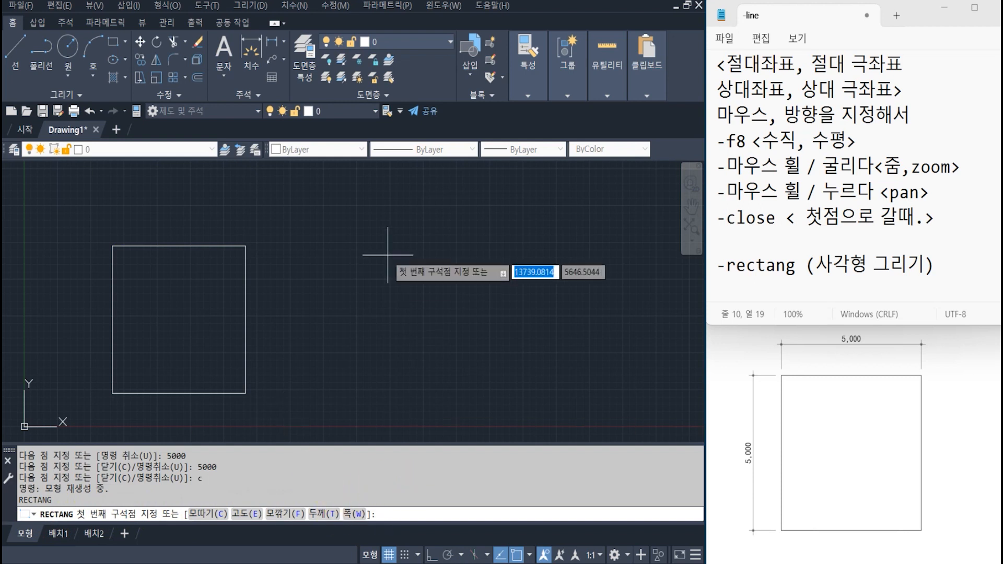
left_click(310, 302)
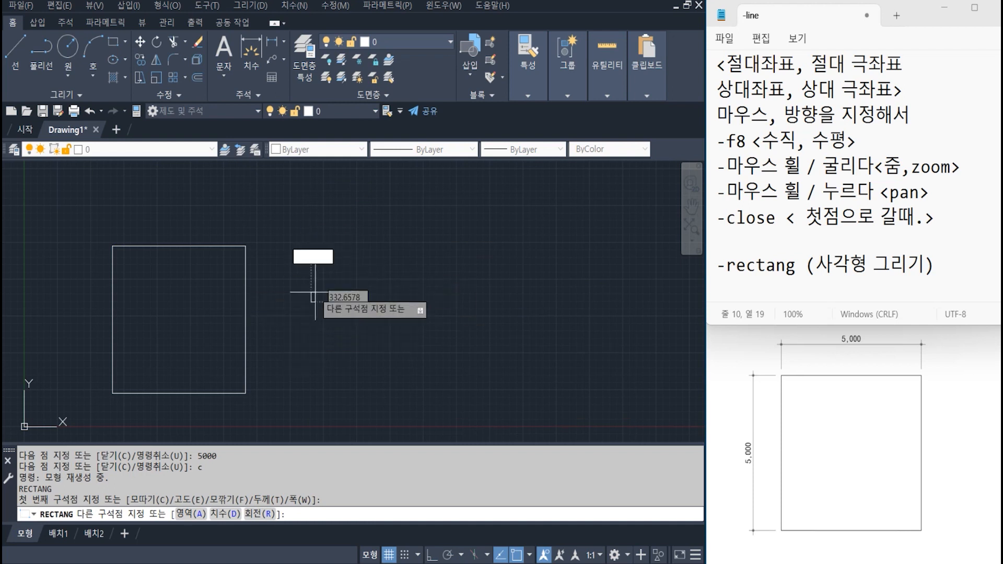
left_click(383, 204)
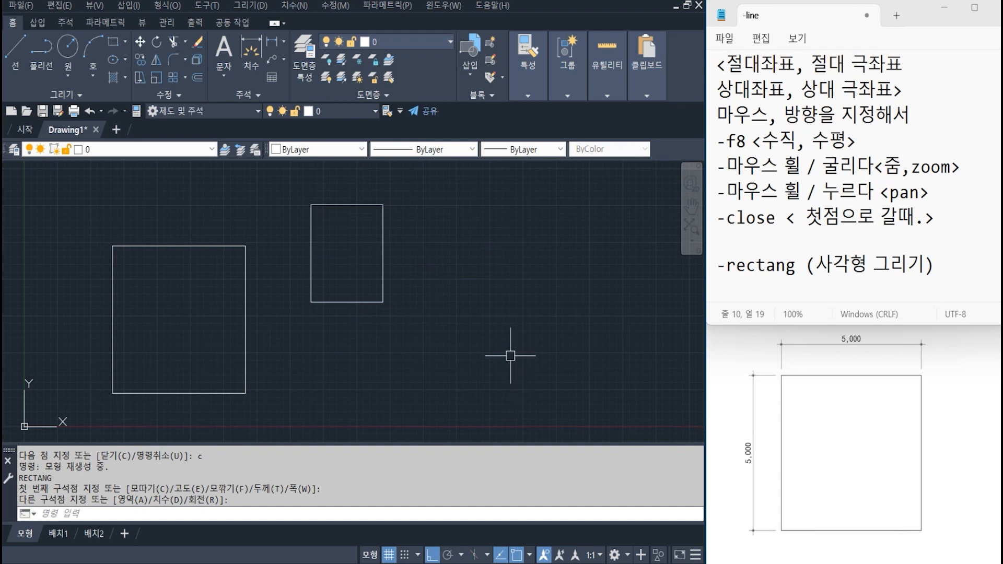
Step: In Notepad, add the line "-같은 명령어 반복할때는 엔터! / 스페이스" below the rectang line
left_click(746, 265)
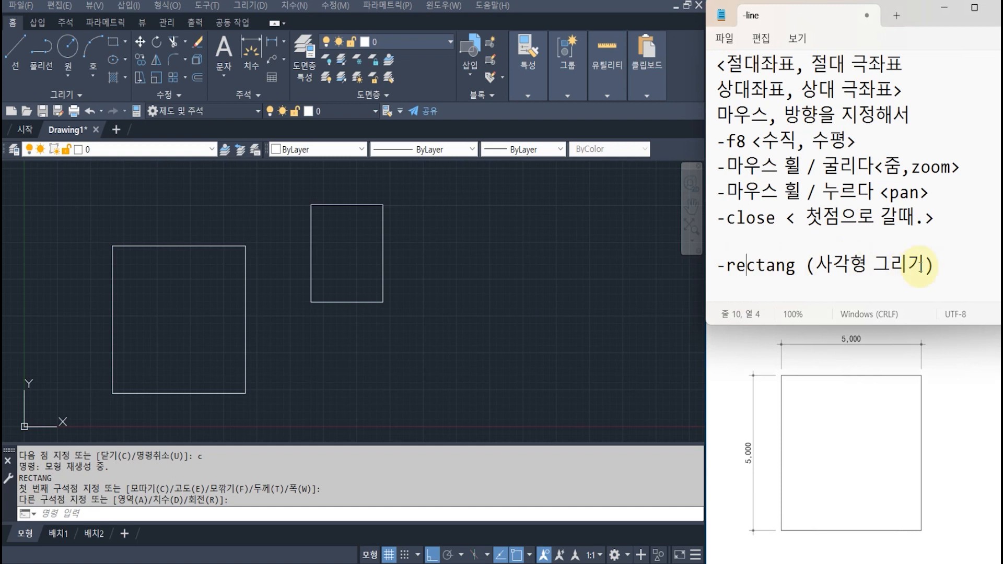
left_click(951, 258)
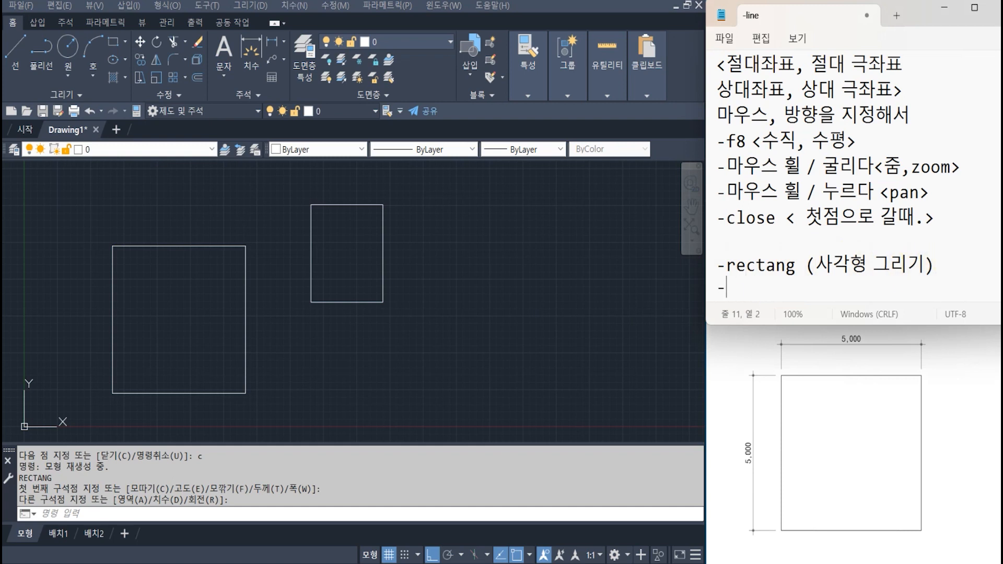
type("-같은 명령어 반복")
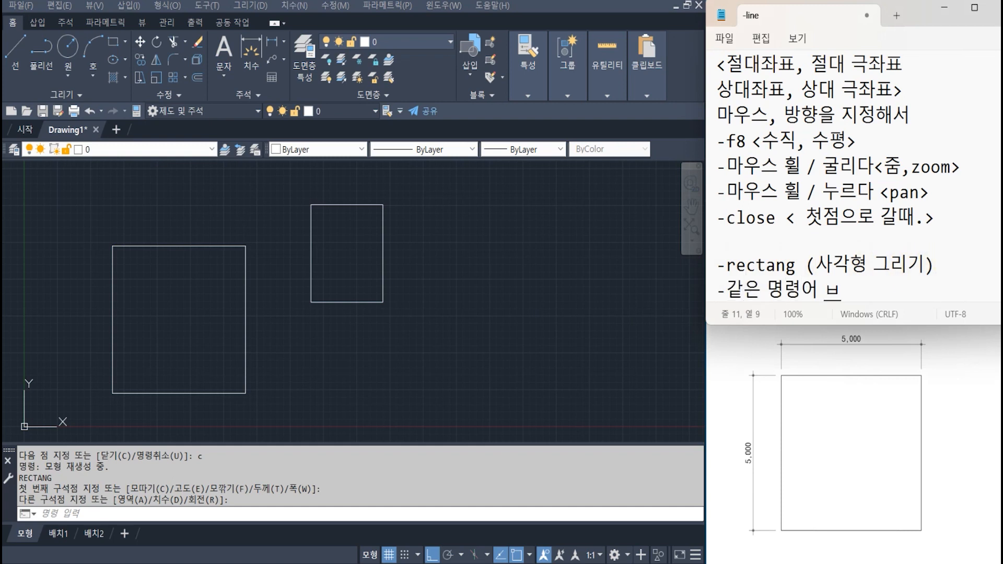
type("할ㄸ")
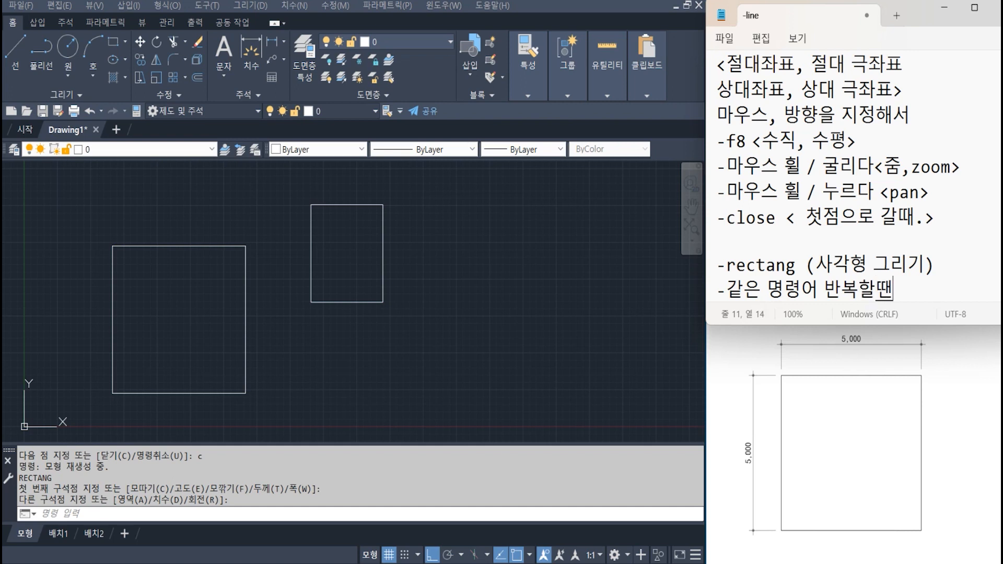
type("는 에")
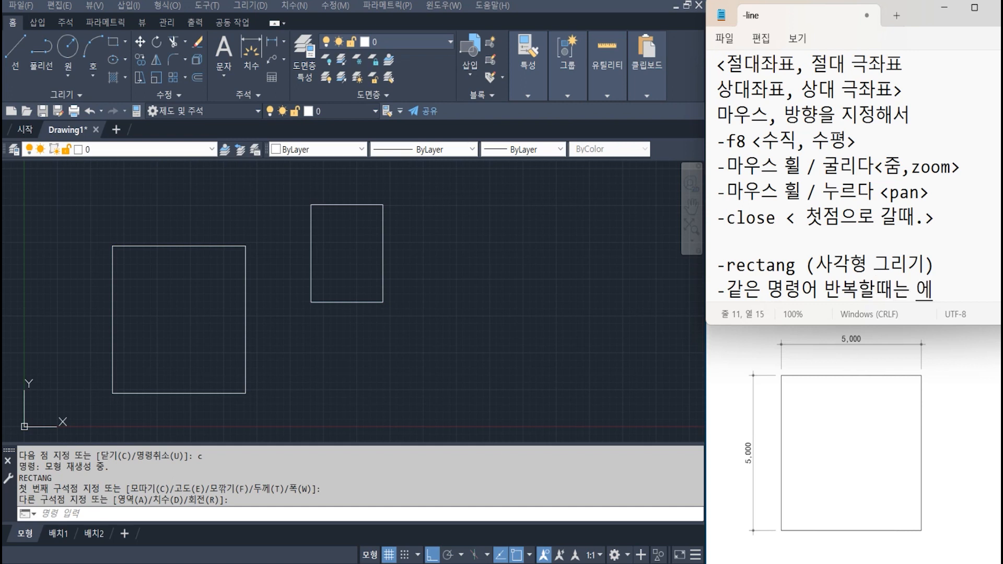
type("ㄴ터!")
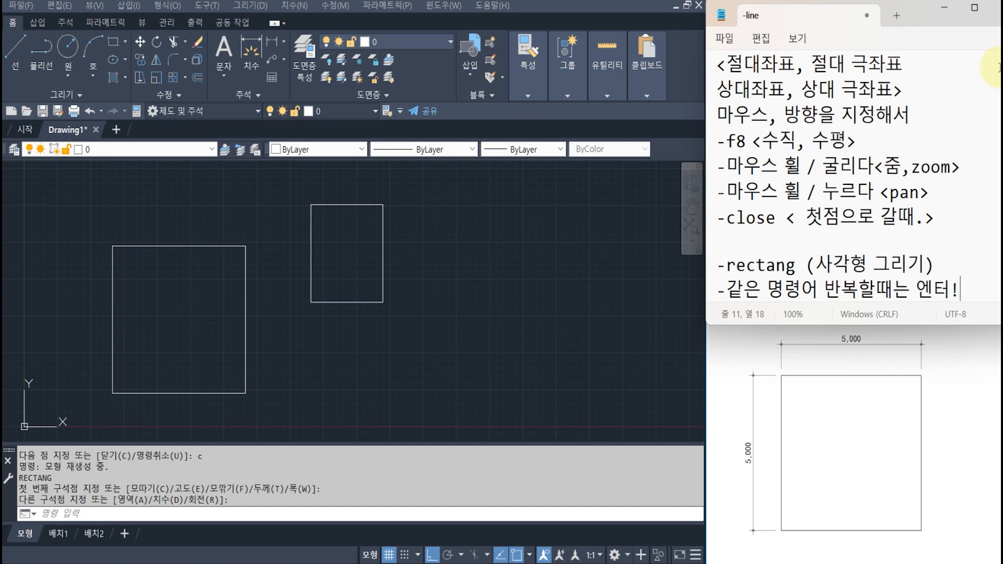
type(" / 스페이스")
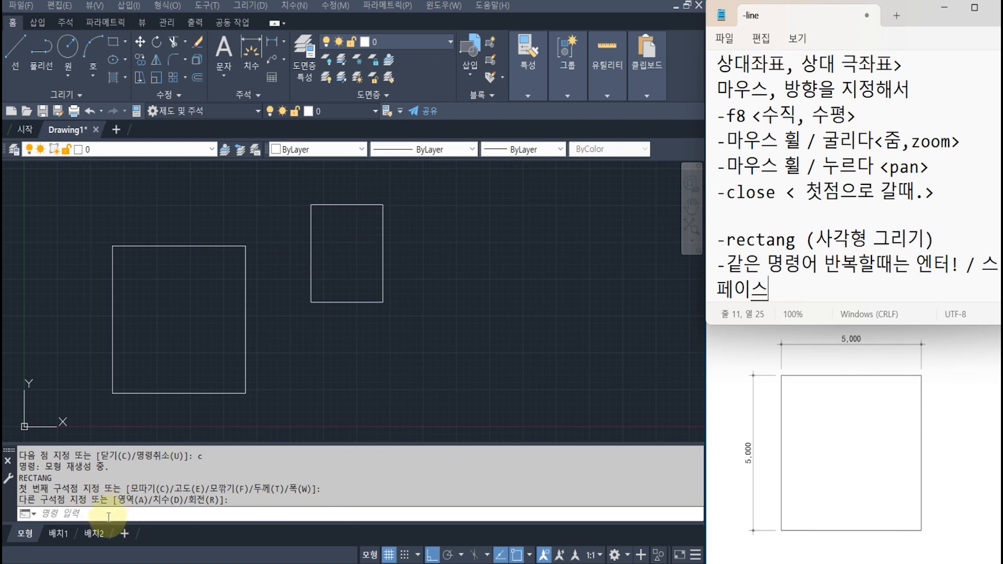
Step: In AutoCAD, repeat RECTANG to draw a wide rectangle right of the first freehand one, plus an upright and a smaller one below it
left_click(366, 340)
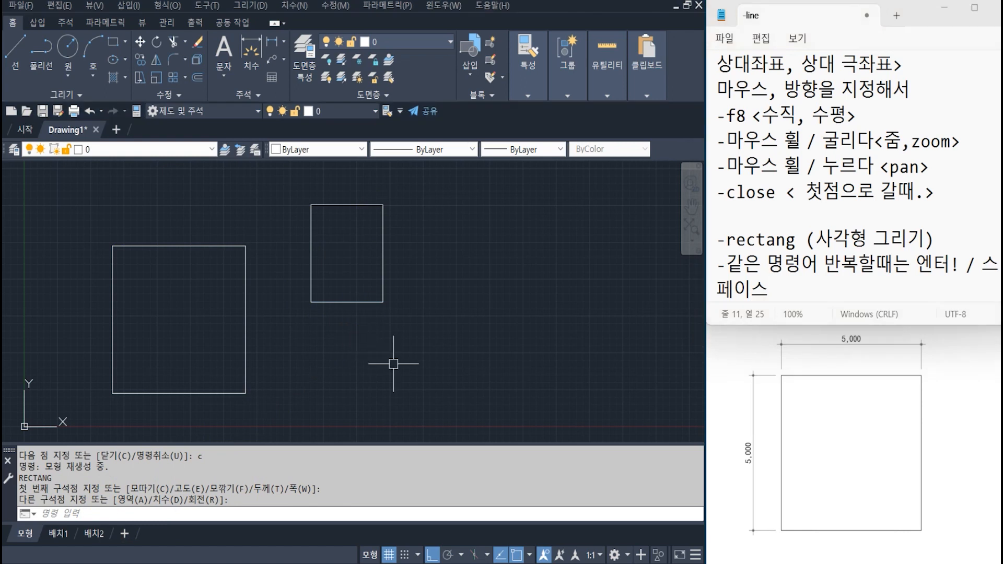
key("Return")
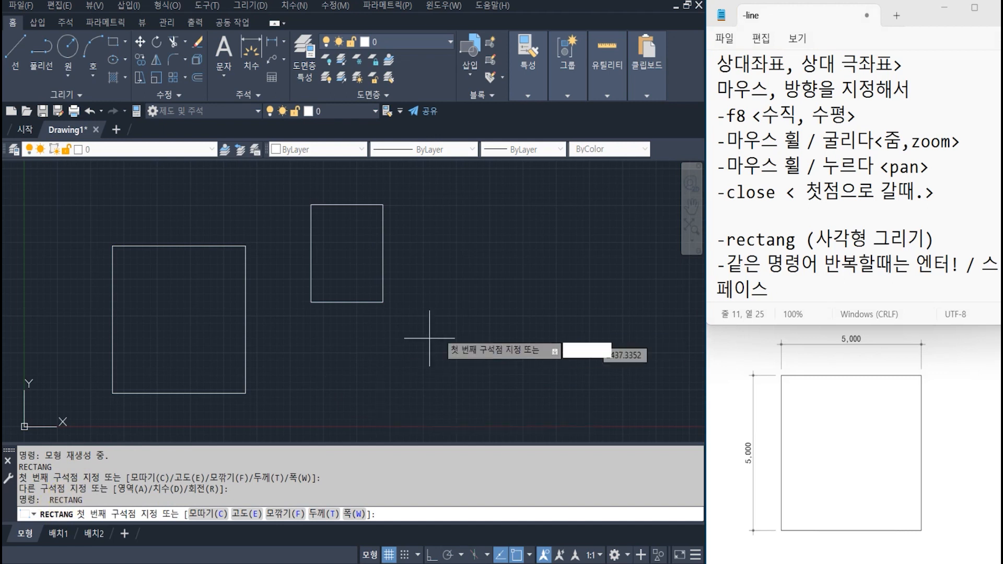
left_click(415, 256)
left_click(507, 203)
key("Return")
left_click(422, 293)
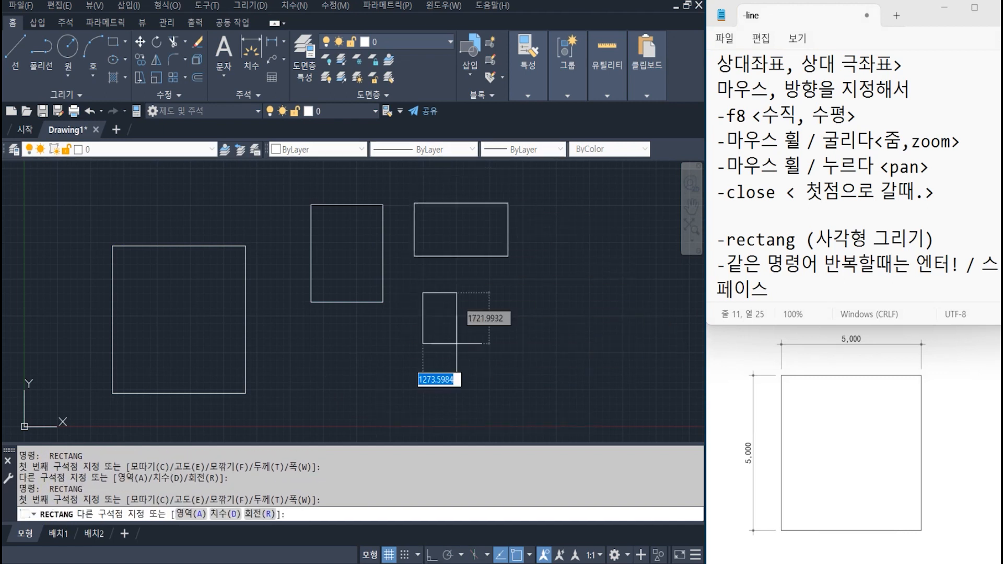
left_click(473, 370)
key("Return")
left_click(500, 303)
left_click(549, 258)
Step: Keep repeating RECTANG to draw four more freehand rectangles of varied sizes across the lower part of the group
key("Return")
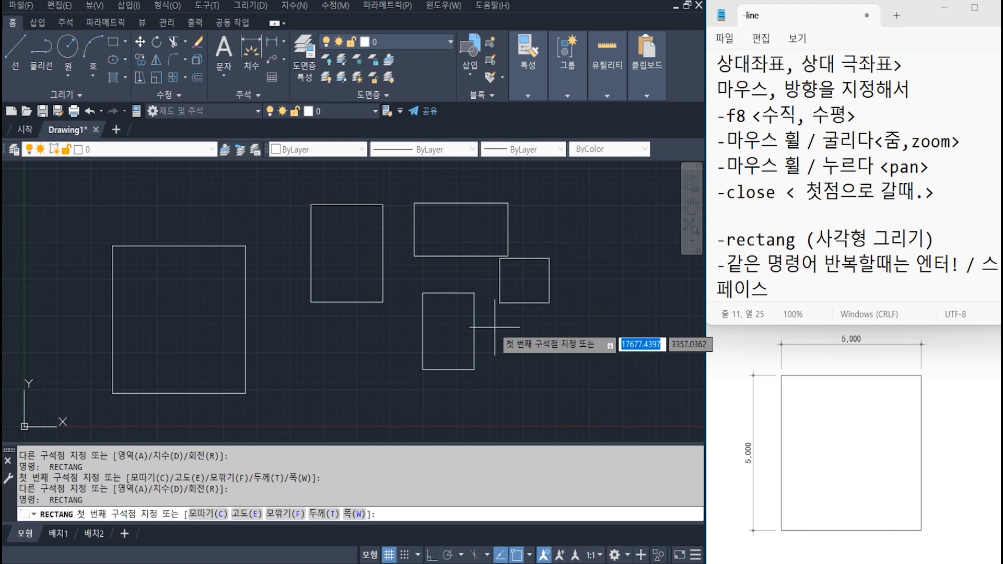
left_click(495, 327)
left_click(523, 387)
key("Return")
left_click(379, 326)
left_click(332, 389)
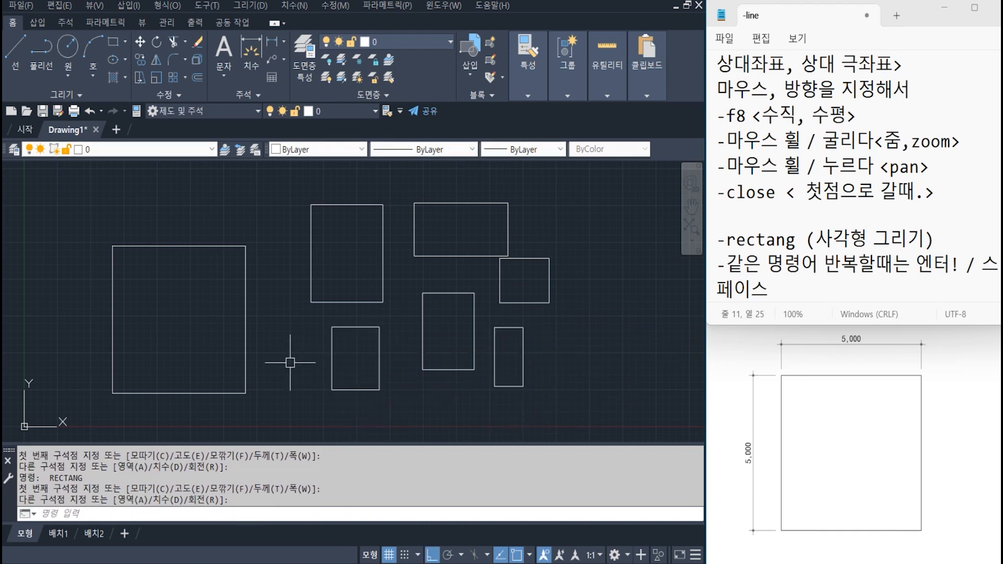
key("Return")
left_click(287, 349)
left_click(271, 402)
key("Return")
left_click(416, 379)
left_click(460, 416)
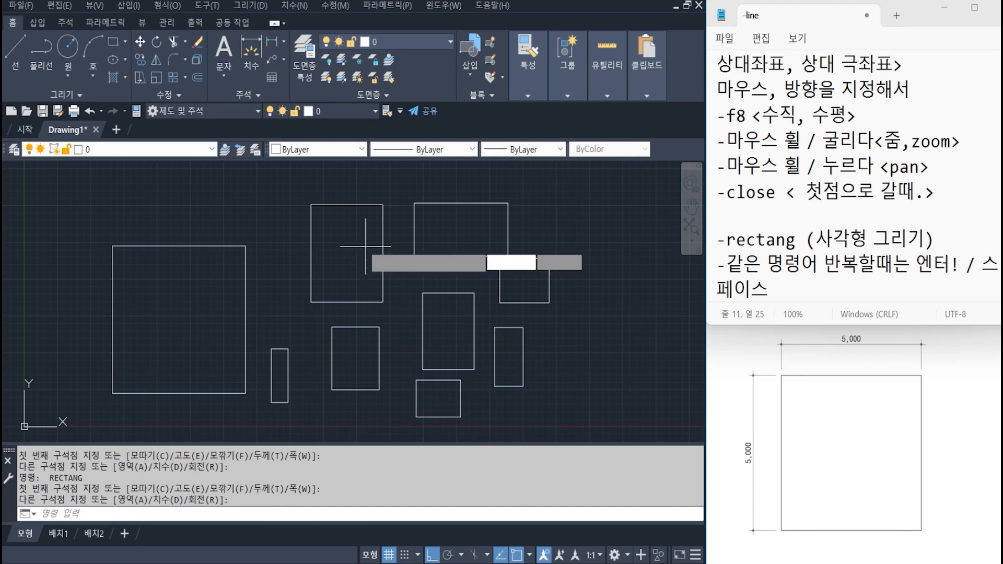
Step: Draw small rectangles inside the first freehand rectangle, across the wide rectangle's lower edge, and in the empty space to its right
key("Return")
left_click(333, 269)
left_click(359, 243)
key("Return")
left_click(438, 271)
left_click(472, 232)
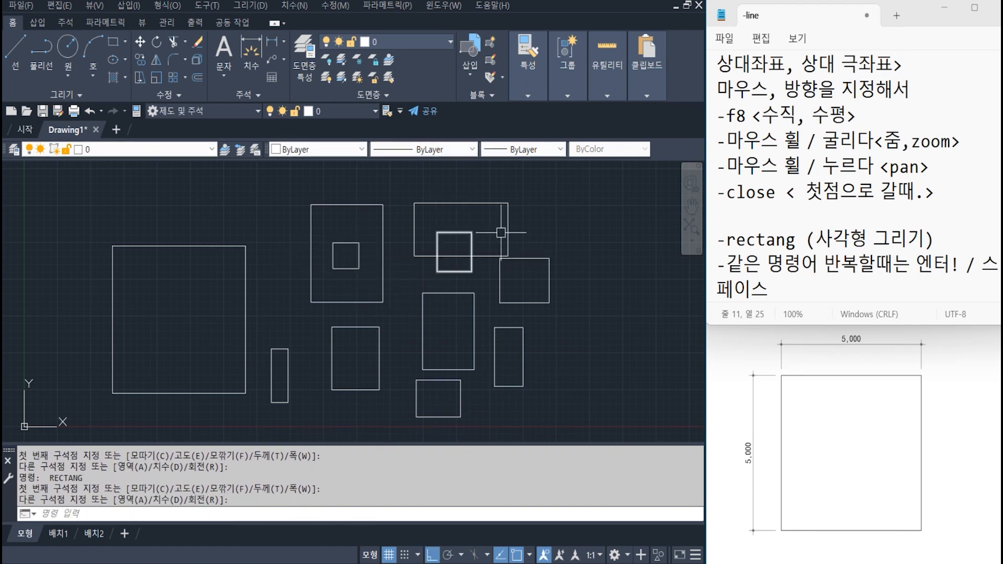
key("Return")
left_click(540, 234)
left_click(571, 202)
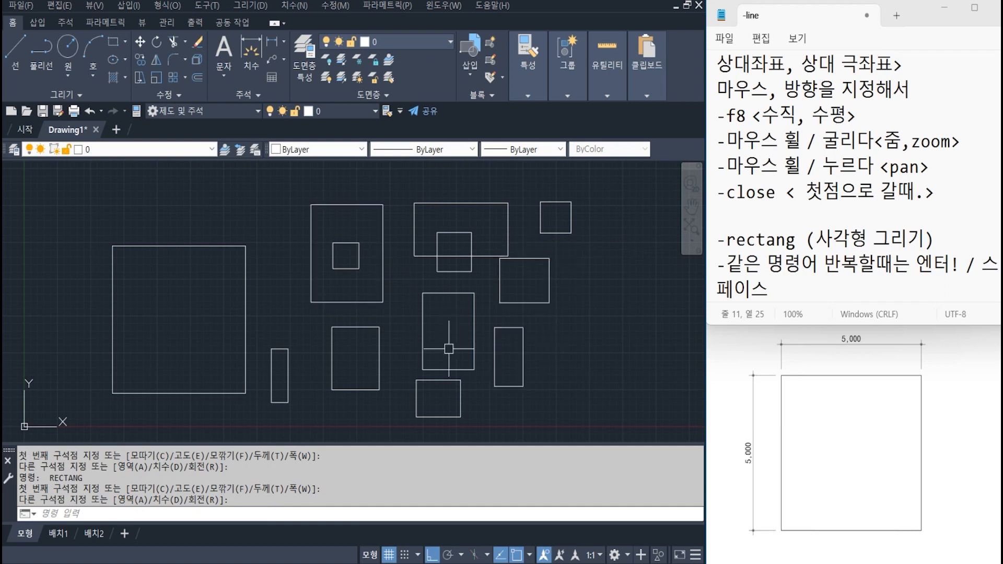
Step: Add a narrow upright rectangle beside the square, a flat one above the group, and two overlapping the wide and central upright rectangles
key("Return")
left_click(257, 193)
left_click(278, 242)
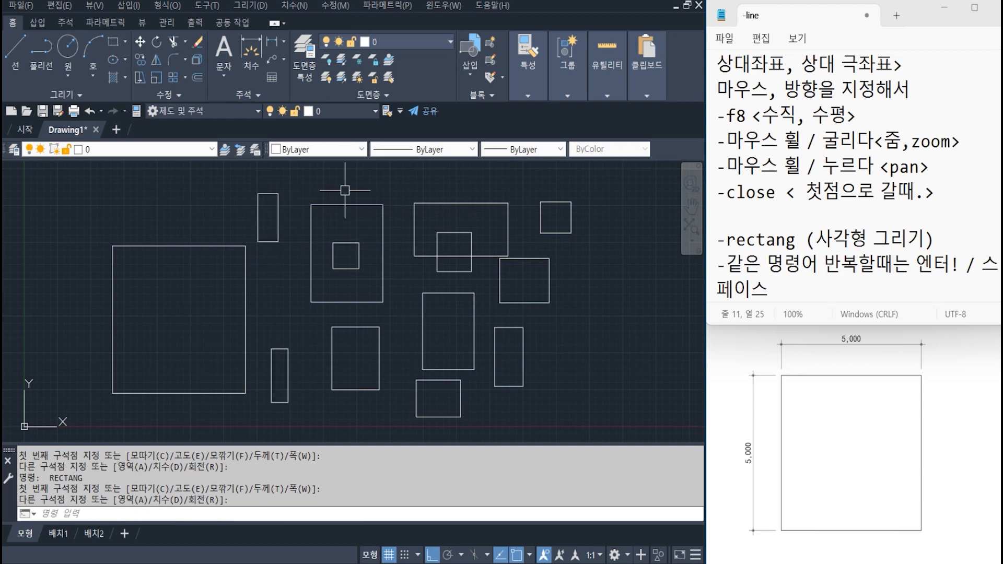
key("Return")
left_click(363, 181)
left_click(420, 183)
key("Return")
left_click(504, 177)
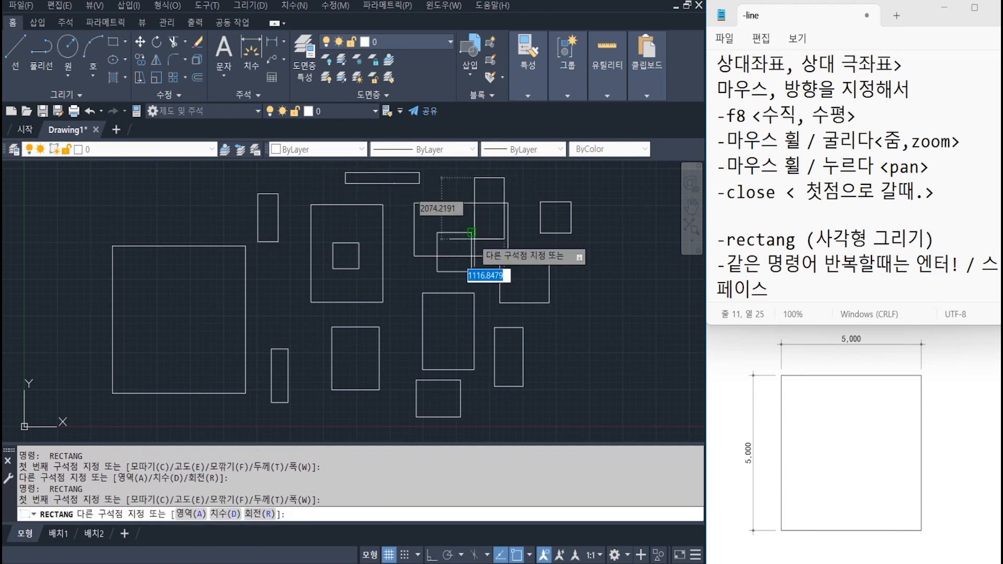
left_click(479, 231)
key("Return")
left_click(490, 300)
left_click(445, 339)
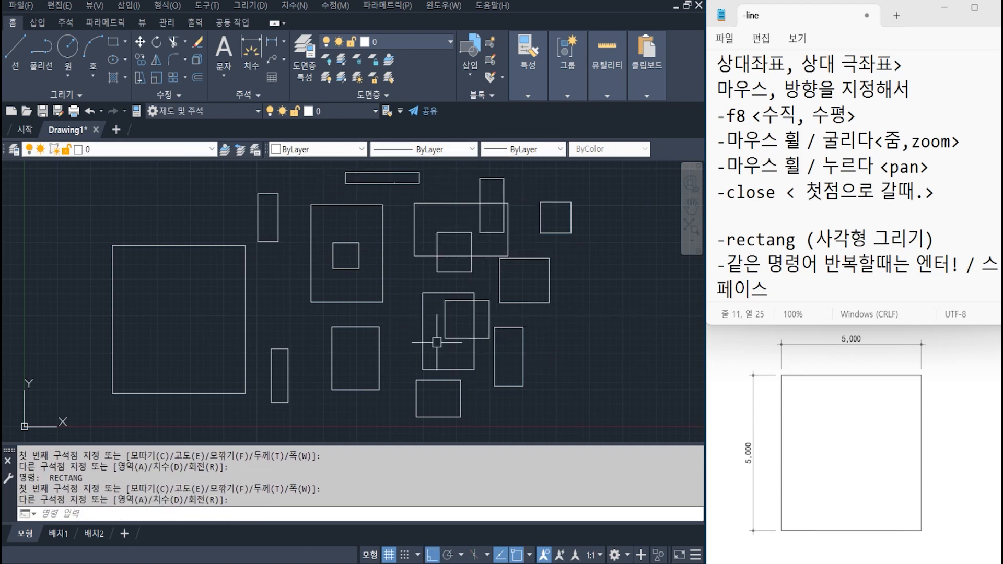
Step: Draw two more overlapping rectangles, one on the central upright rectangle's left edge and one across the lower edge of the rectangle beside it
key("Return")
left_click(393, 320)
left_click(429, 350)
key("Return")
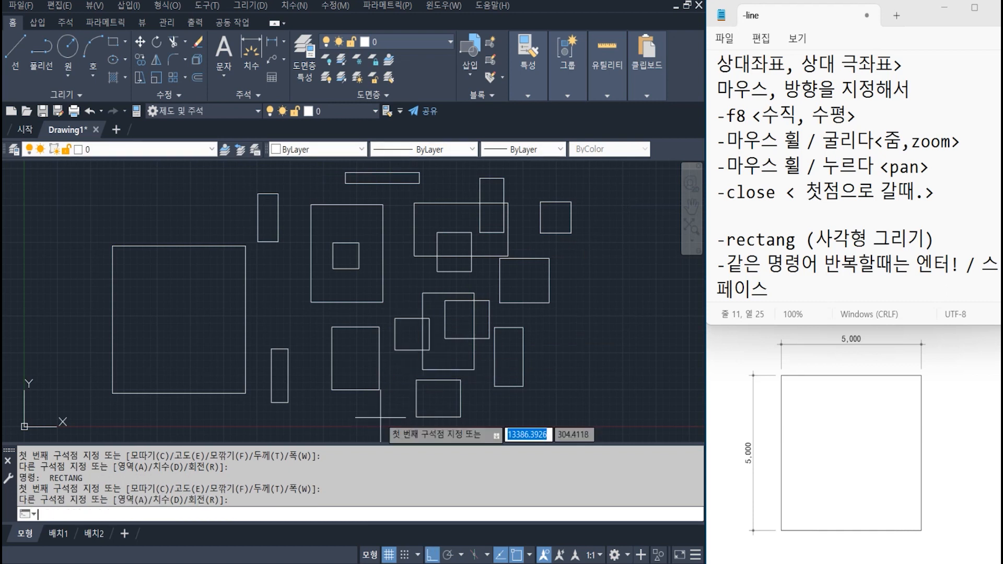
left_click(317, 422)
left_click(381, 361)
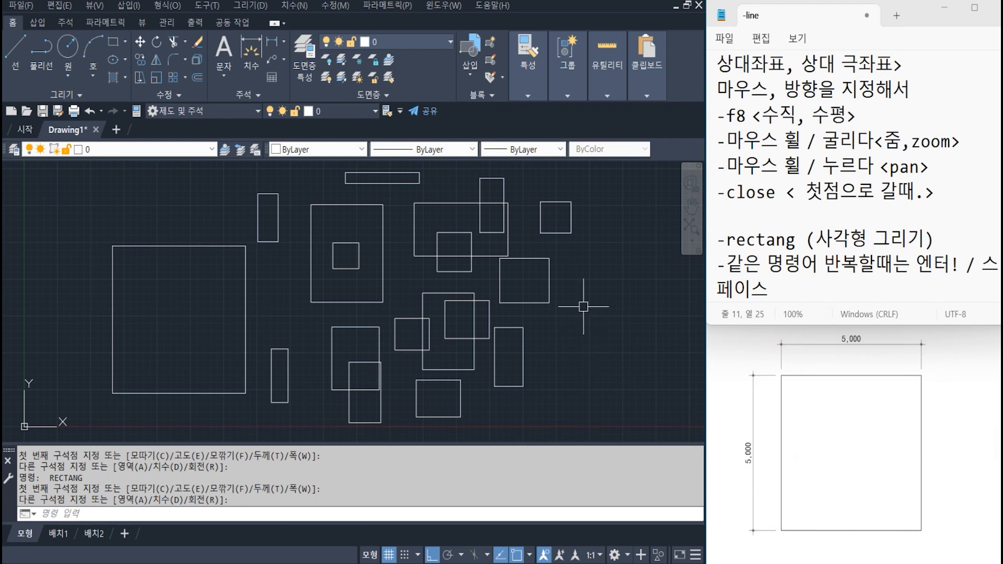
Step: Draw a 5000 by 5000 square with RECTANG in the empty space right of the rectangle group, toggling Ortho mode before entering the size
middle_click_drag(582, 298, 331, 296)
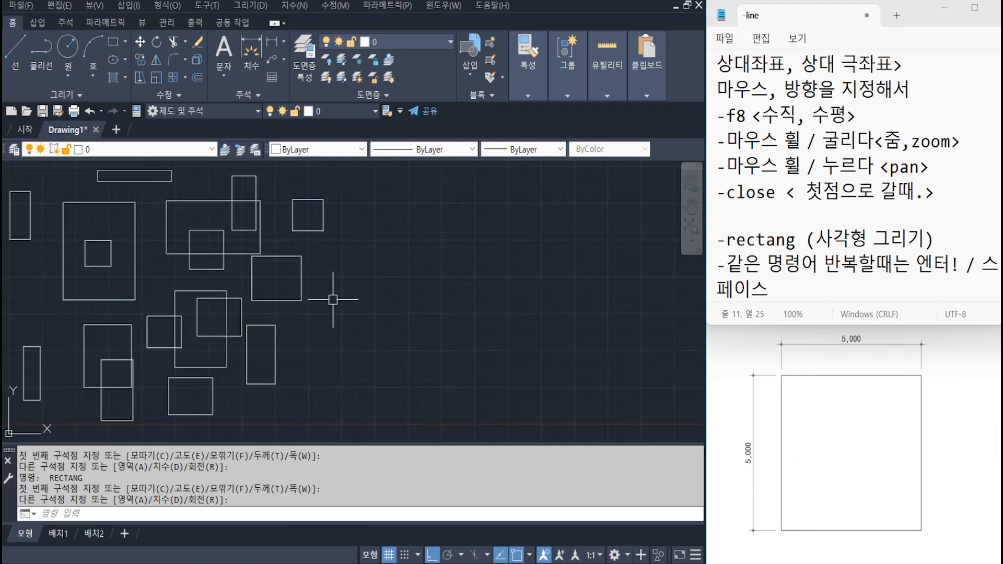
middle_click_drag(403, 298, 391, 299)
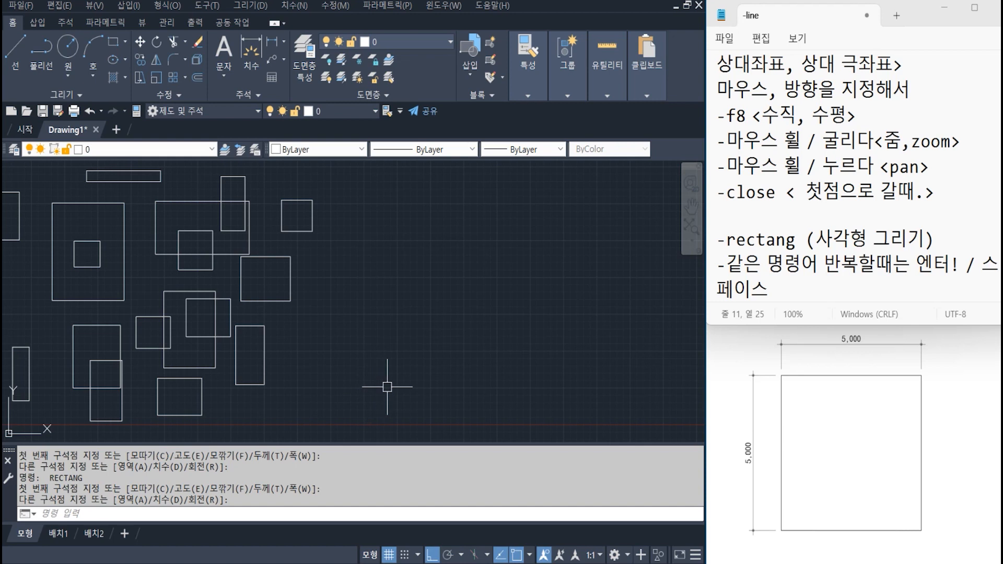
key("Return")
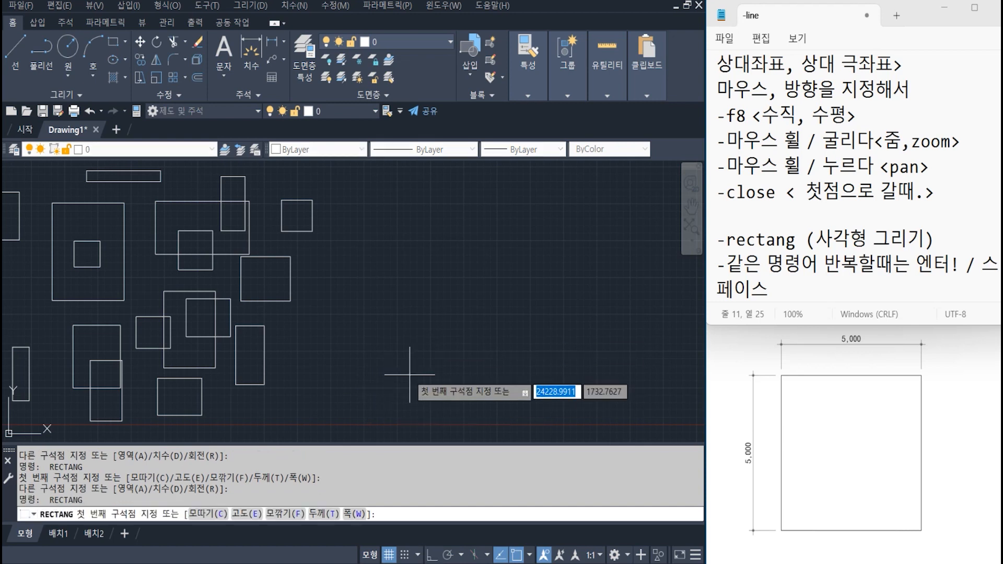
left_click(399, 385)
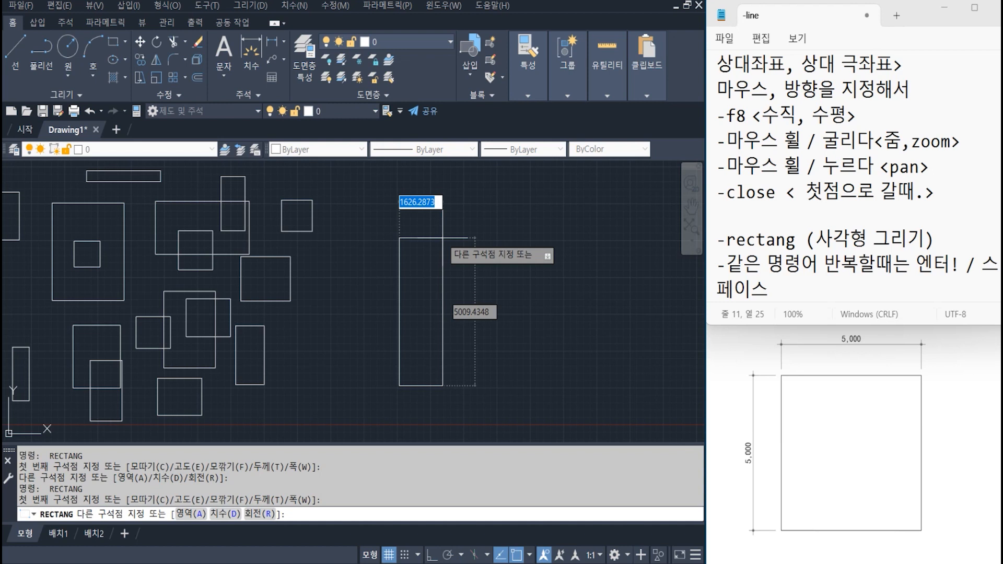
key("F8")
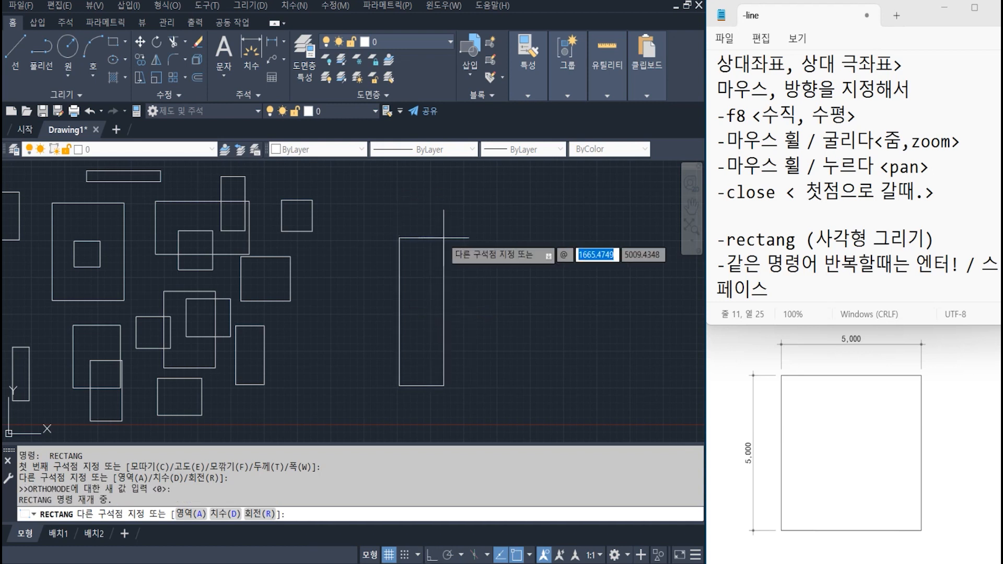
type("5")
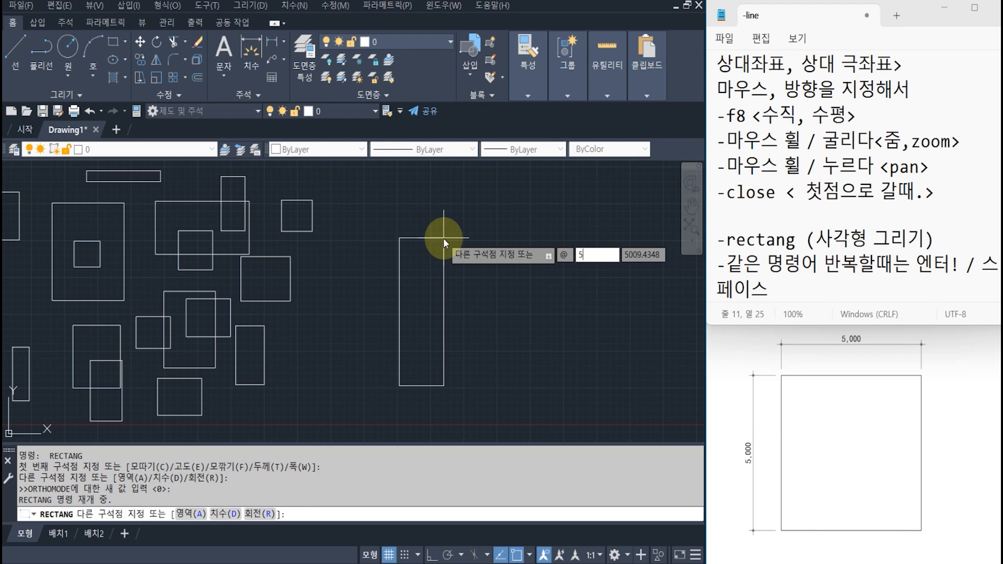
type("000")
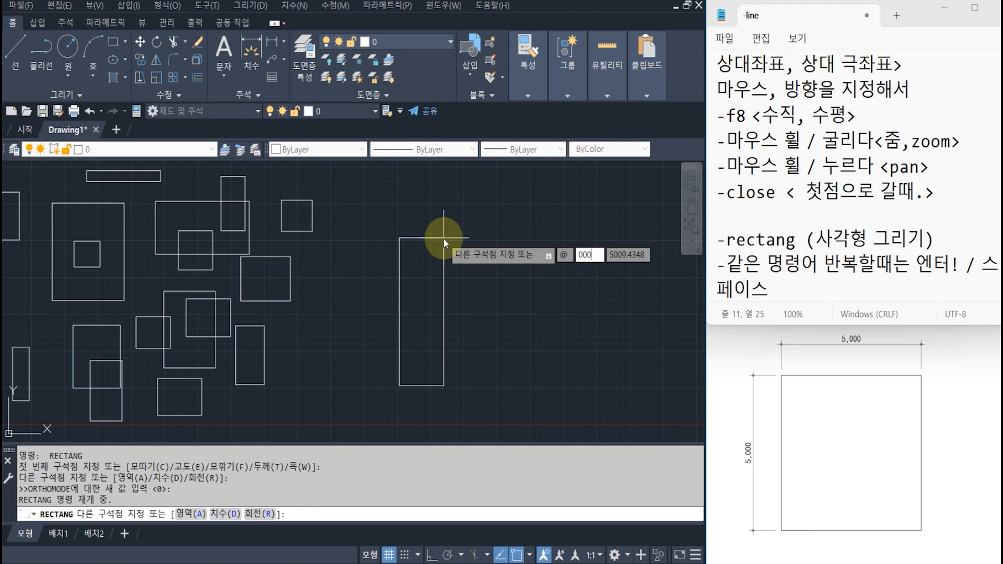
key("BackSpace")
key("BackSpace")
key("BackSpace")
key("BackSpace")
type("5000")
key("Tab")
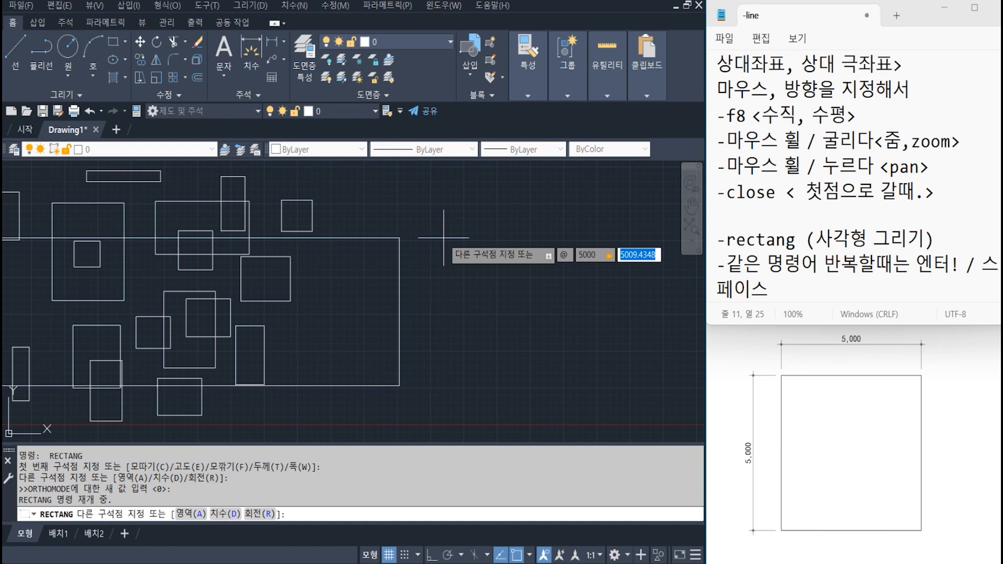
type("5000")
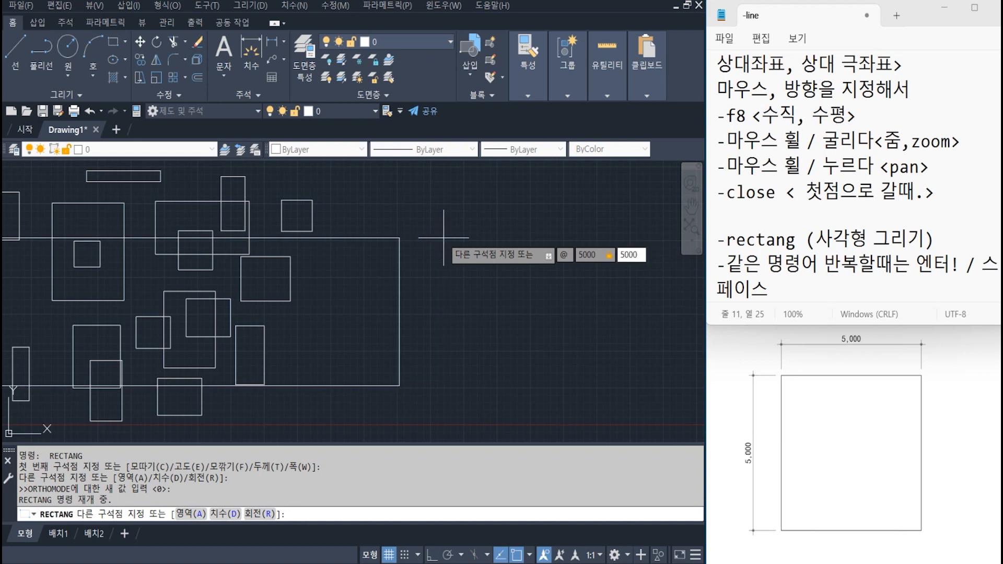
key("Return")
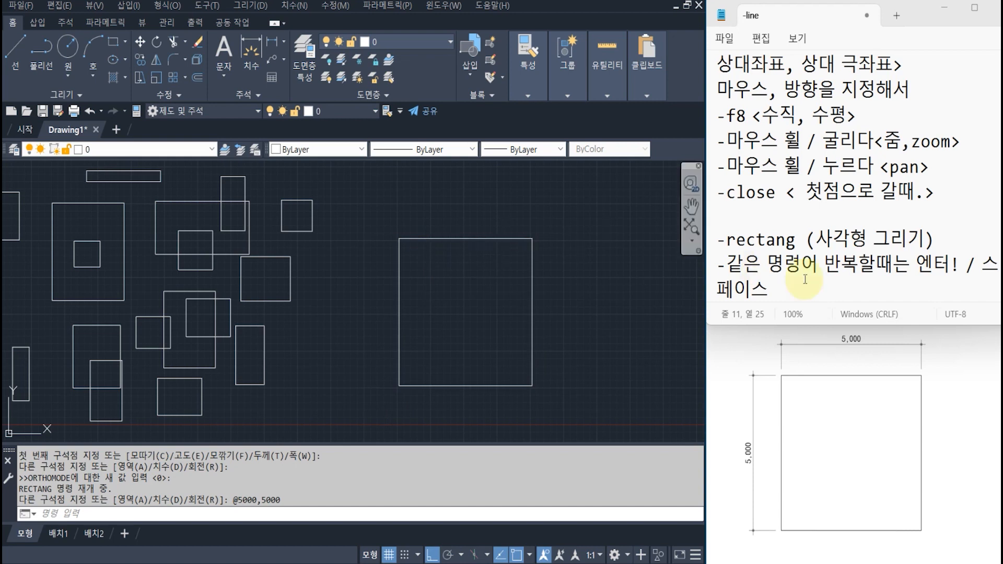
Step: Add the line "-@ : 상대좌표 입력시" below the command repetition note in Notepad
left_click(811, 295)
key("Return")
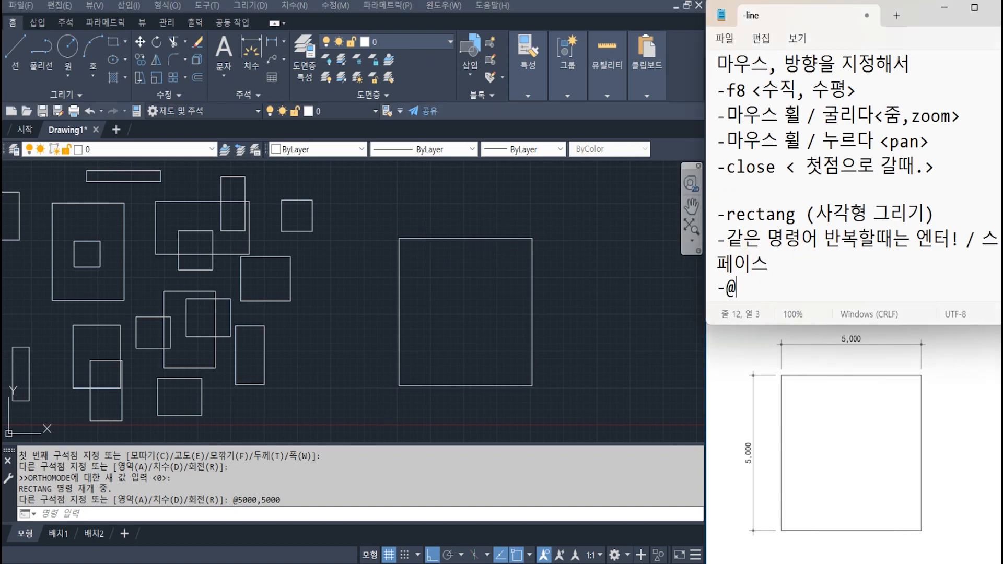
type("-@ : 상대좌표")
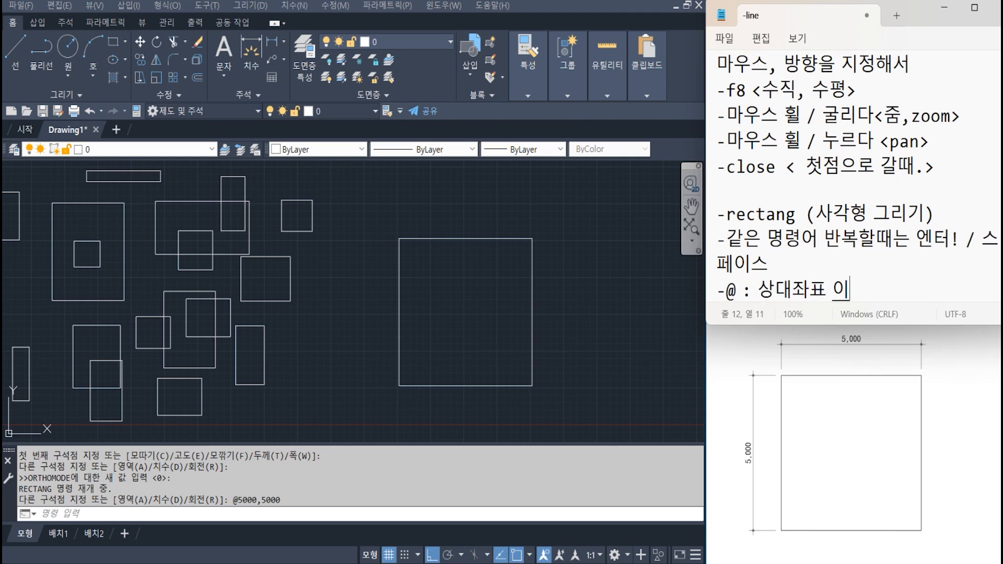
type(" 입력시")
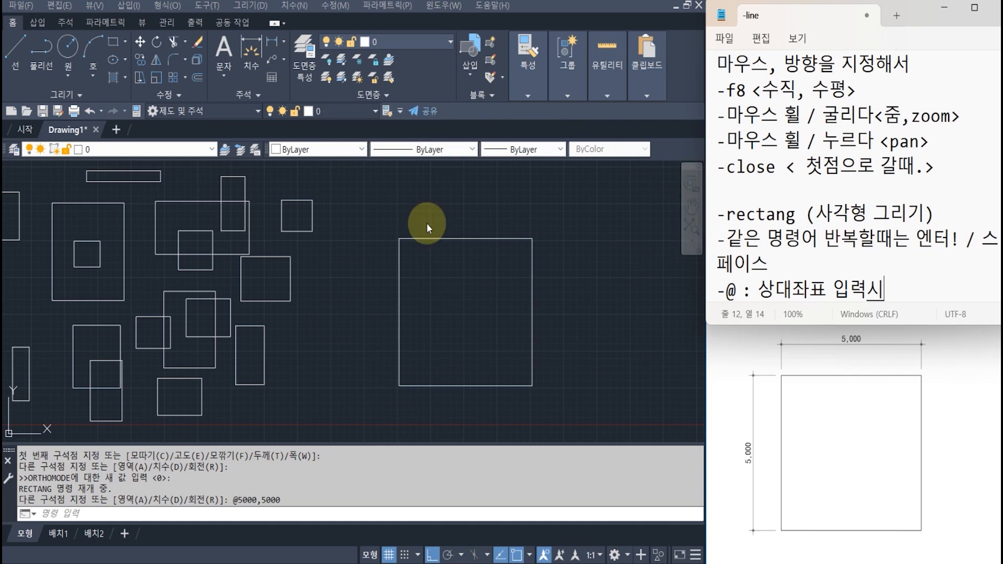
Step: Switch to AutoCAD and select the new RECTANG square to examine how its edges are grouped, then clear the selection
left_click(461, 280)
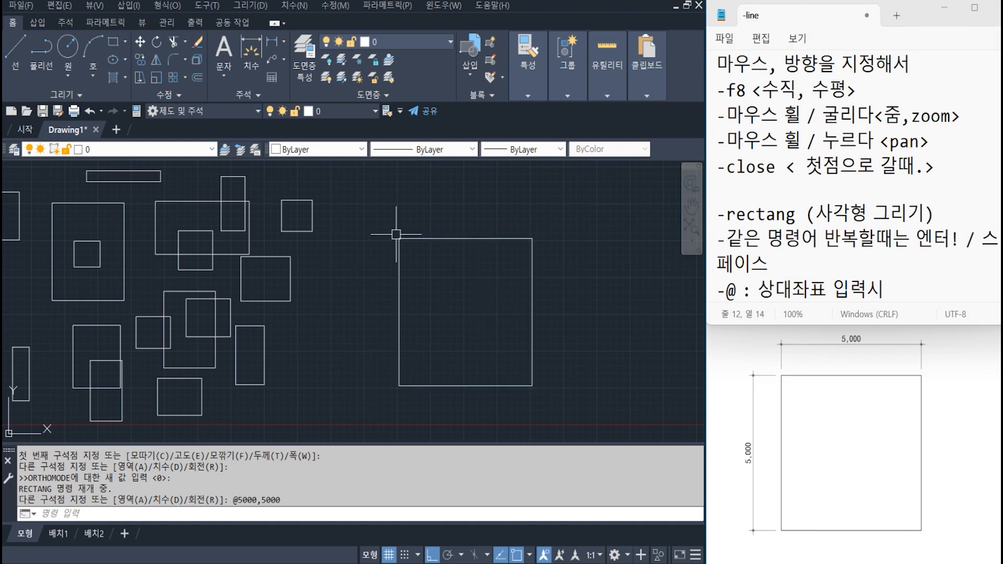
left_click(461, 238)
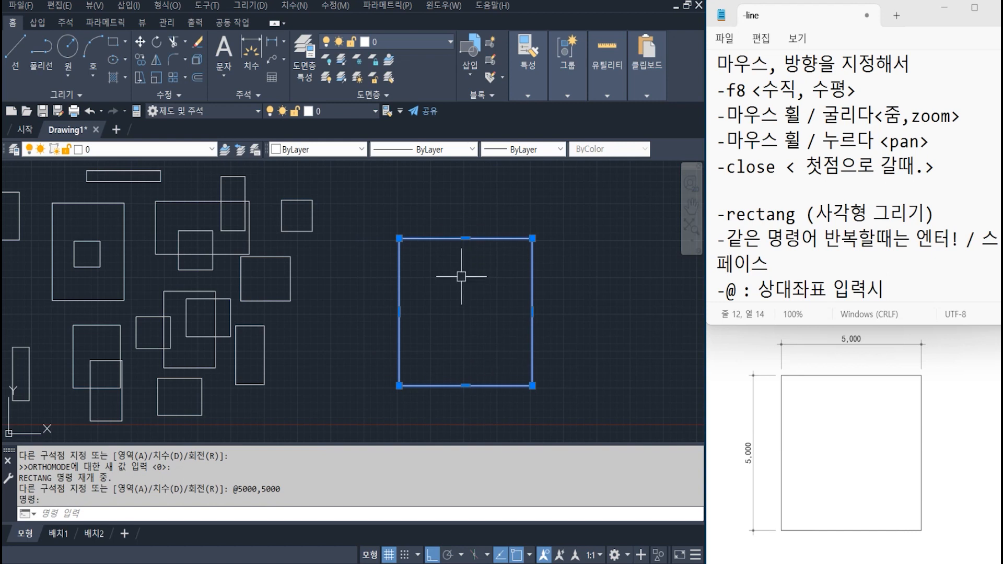
key("Escape")
key("Escape")
key("Escape")
key("Escape")
key("Escape")
Step: Compare the two large squares by selecting the line-drawn square's upper edge and then the RECTANG square, clearing each selection
middle_click_drag(330, 279, 660, 253)
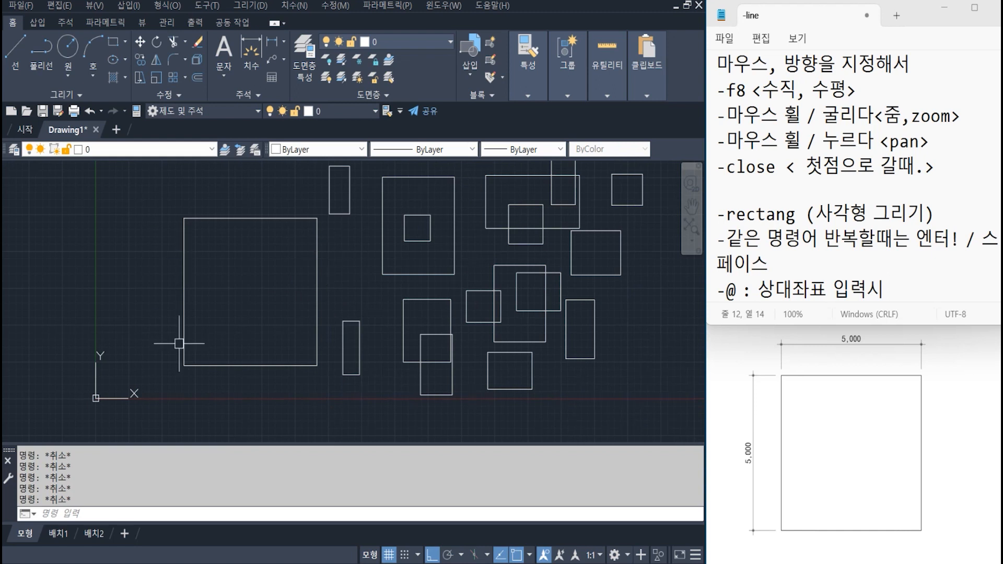
left_click(261, 218)
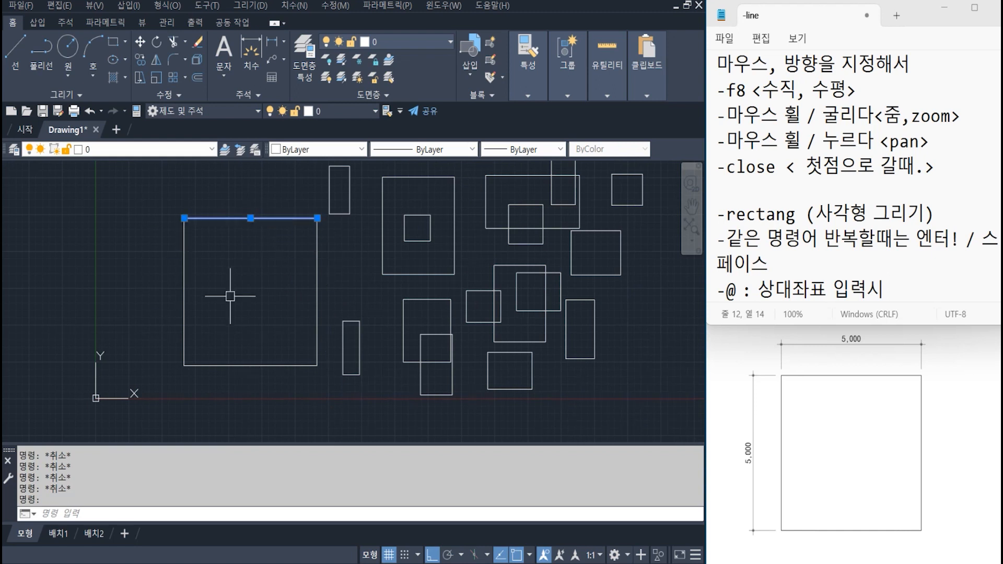
key("Escape")
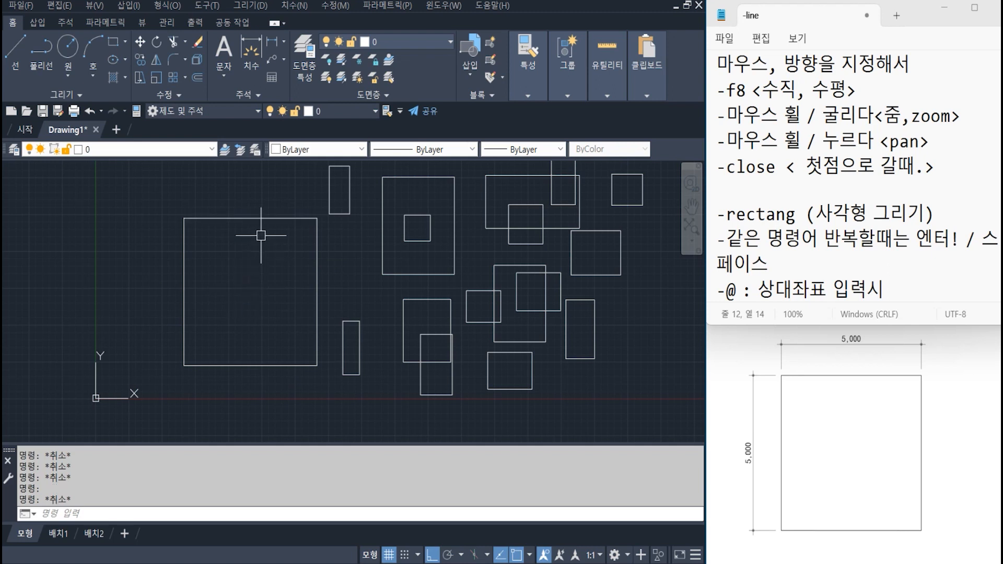
left_click(264, 218)
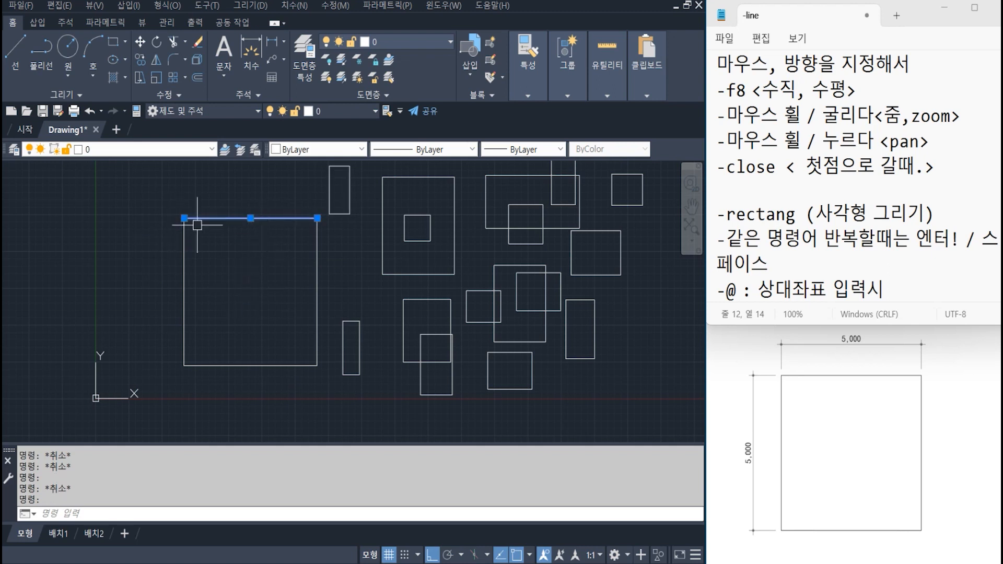
key("Escape")
middle_click_drag(488, 269, 45, 281)
left_click(292, 267)
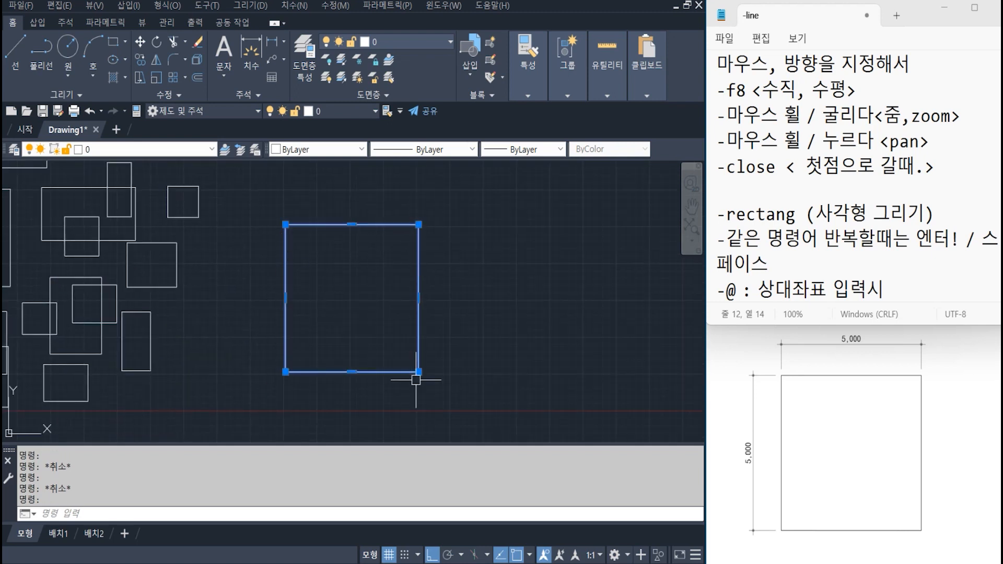
key("Escape")
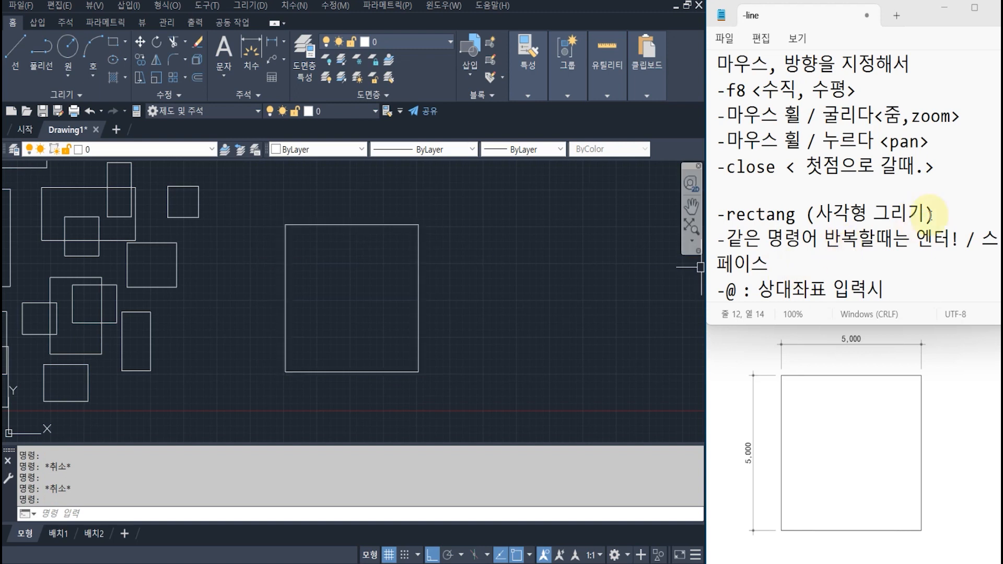
key("Escape")
Step: Append "/폴리선" to the end of the rectang note in Notepad
left_click(952, 214)
type("그리기) ")
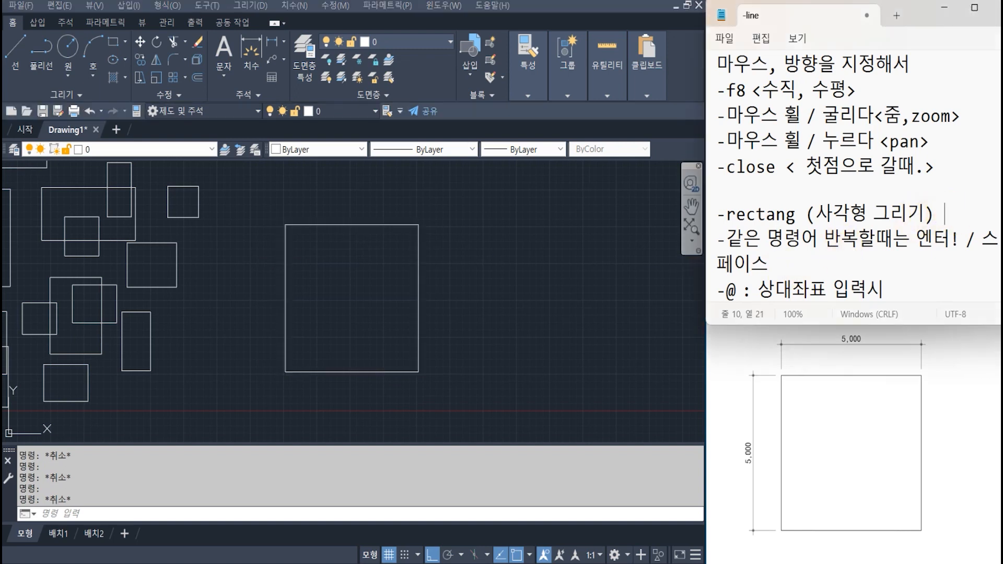
type("/폴리선")
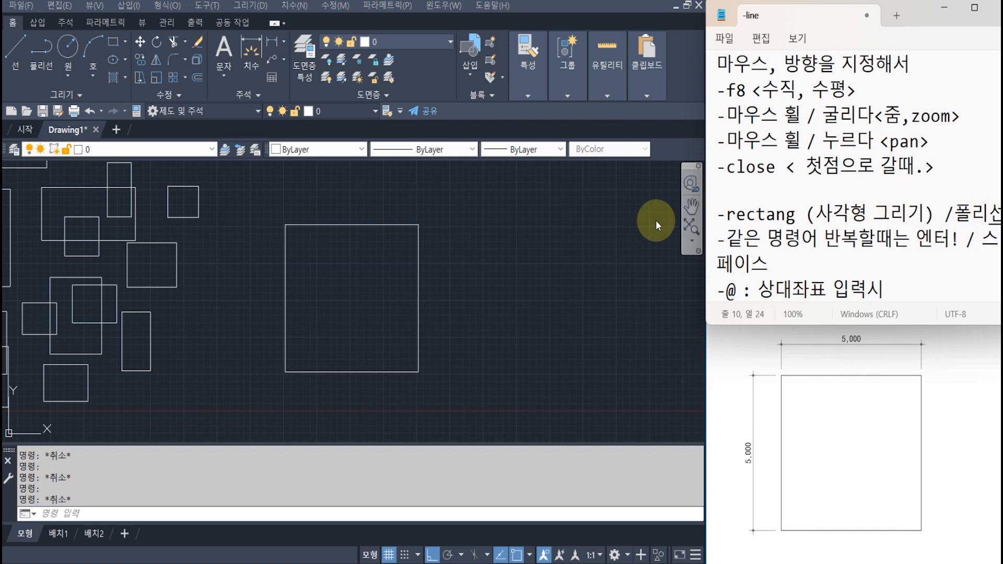
Step: Add a new note entry "-offset" after a blank line at the end of the Notepad text
left_click(905, 289)
key("Return")
key("Return")
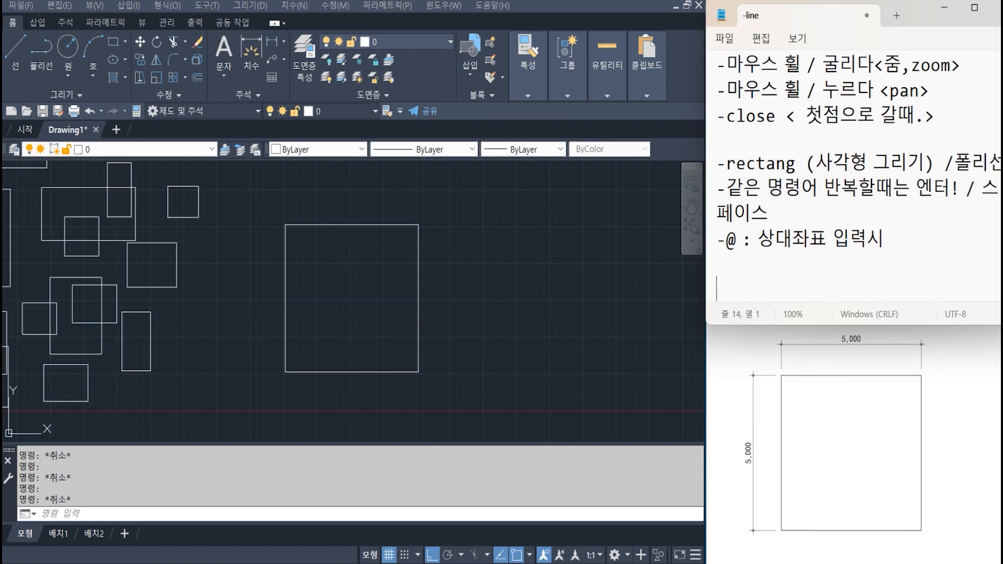
type("-ㅐㄹ")
key("BackSpace")
key("BackSpace")
type("offset")
Step: Draw a single horizontal line 5000 long with LINE in the empty space right of the RECTANG square in AutoCAD
left_click(550, 306)
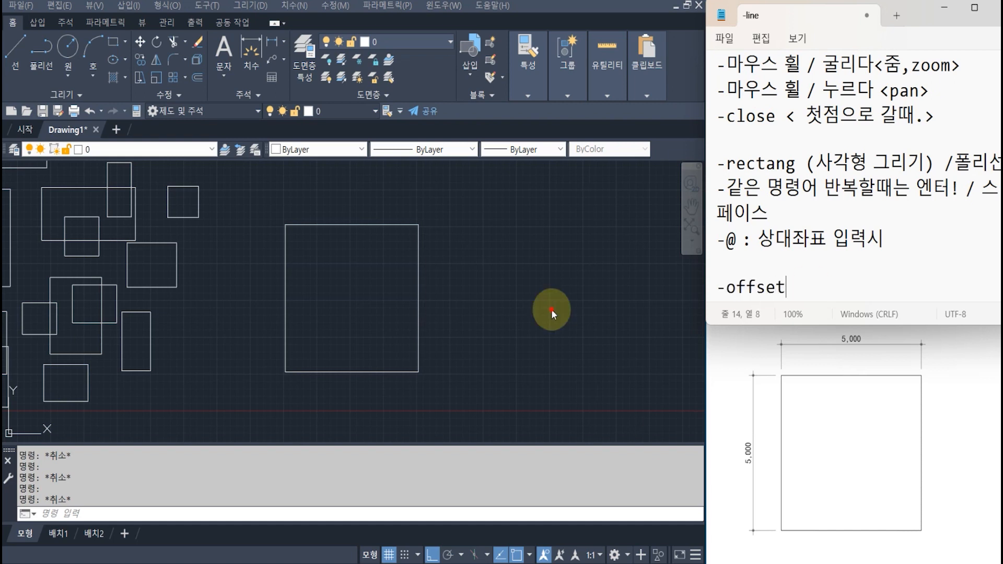
middle_click_drag(526, 266, 294, 267)
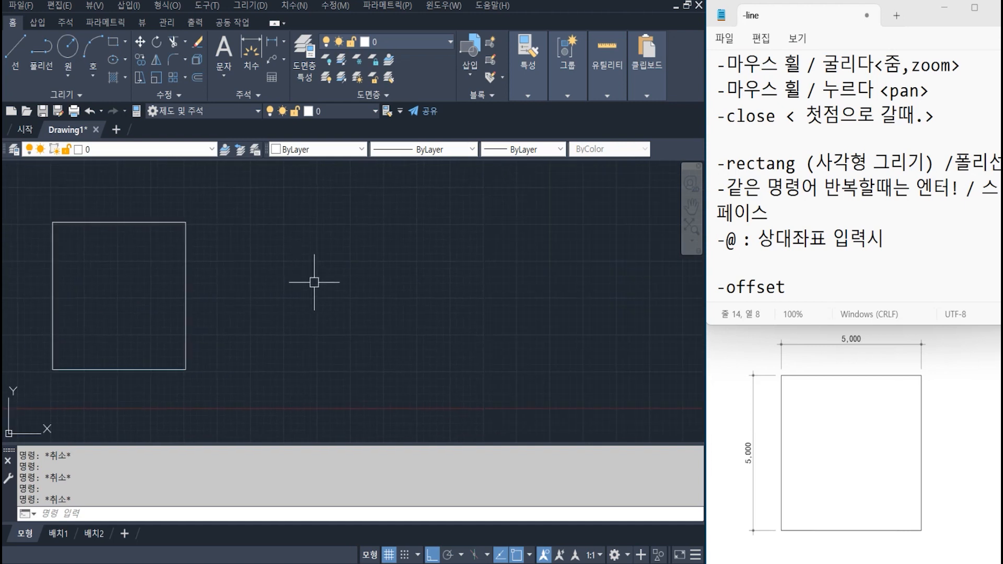
type("l")
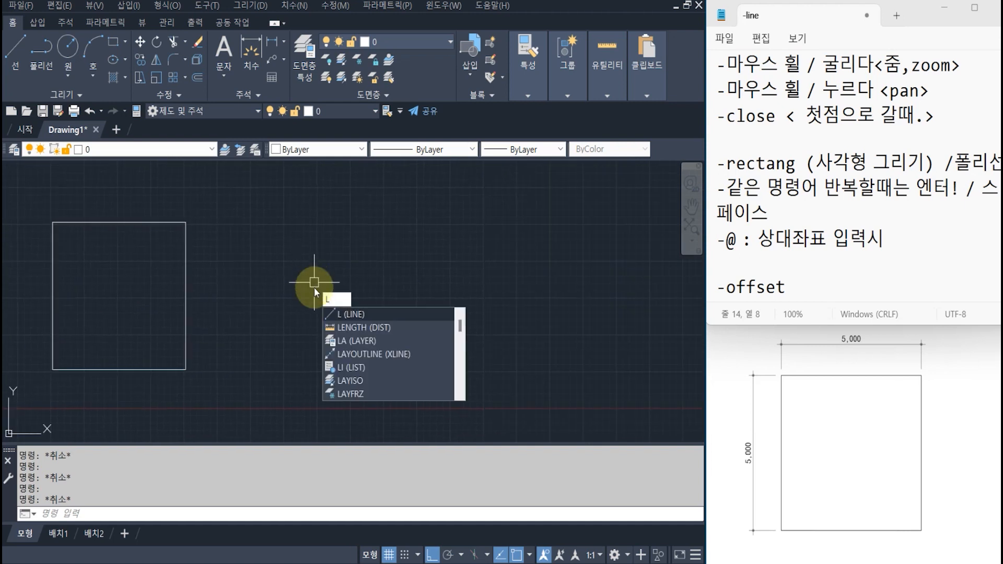
left_click(352, 314)
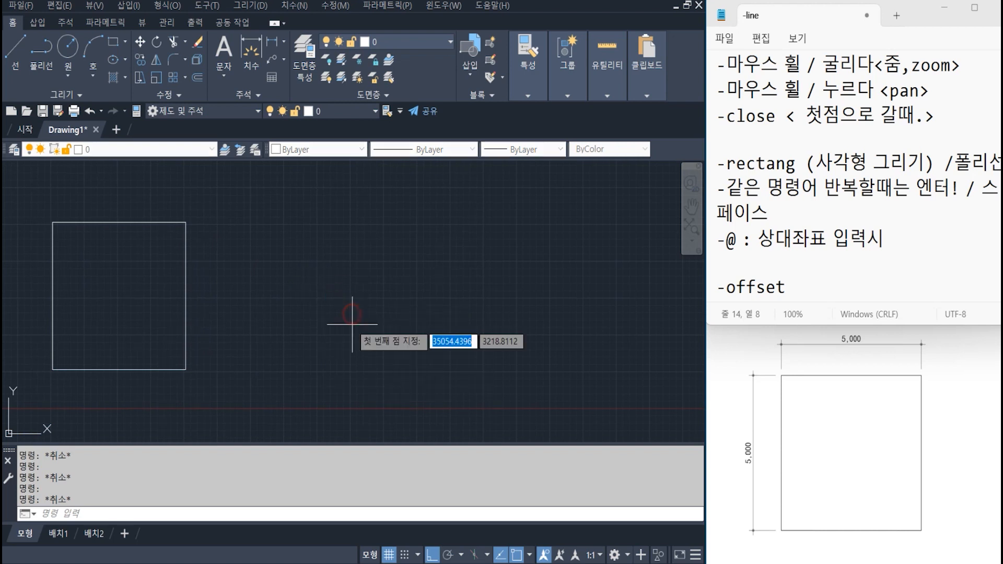
left_click(314, 361)
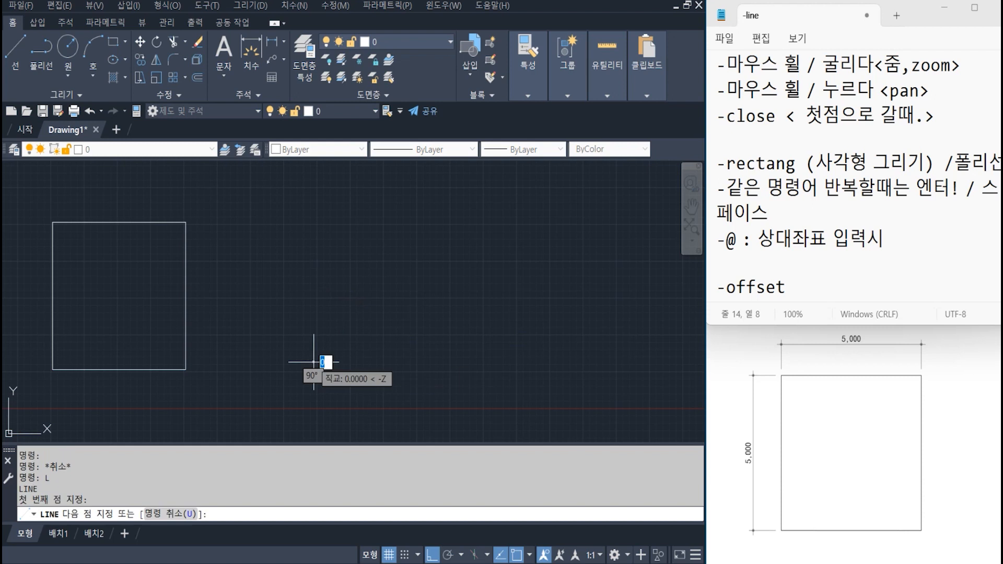
type("5")
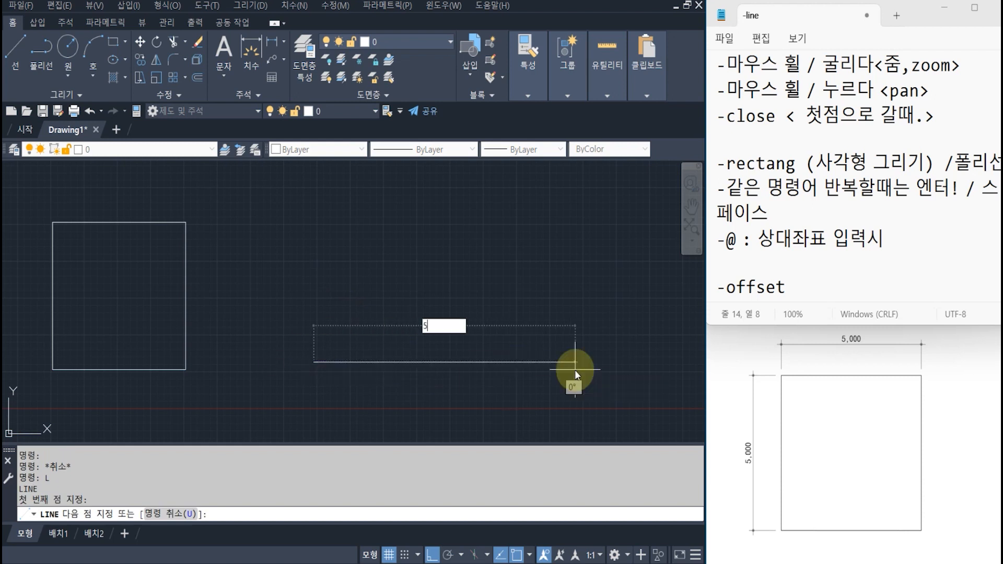
type("000")
key("Return")
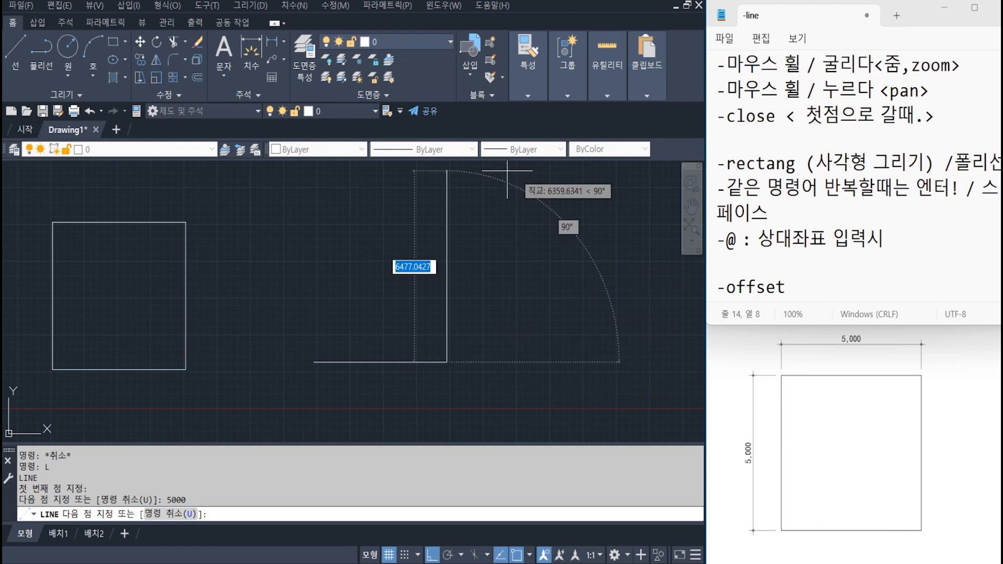
key("Return")
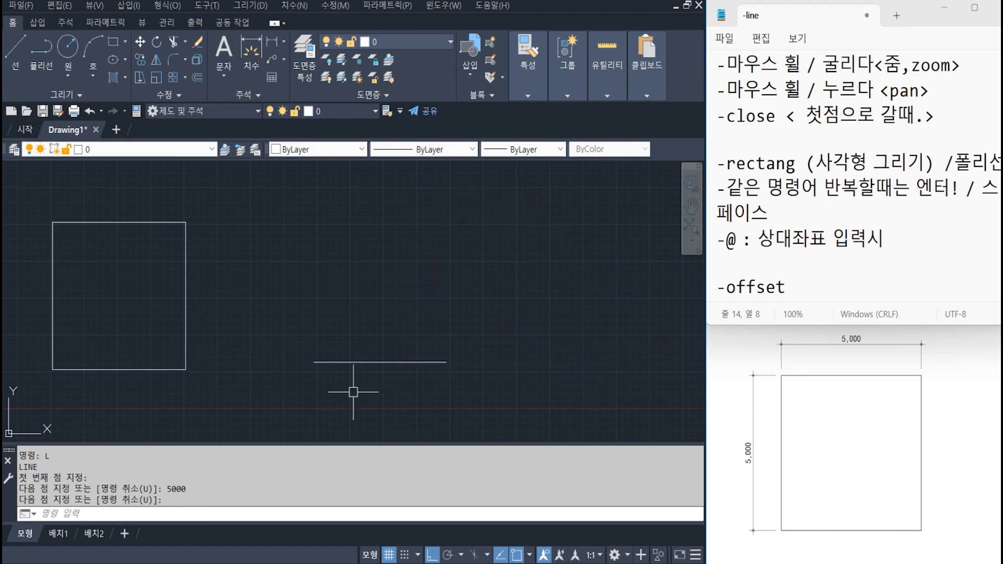
Step: Append "(수평복사)" to the offset note in Notepad
left_click(805, 287)
type("(tnv")
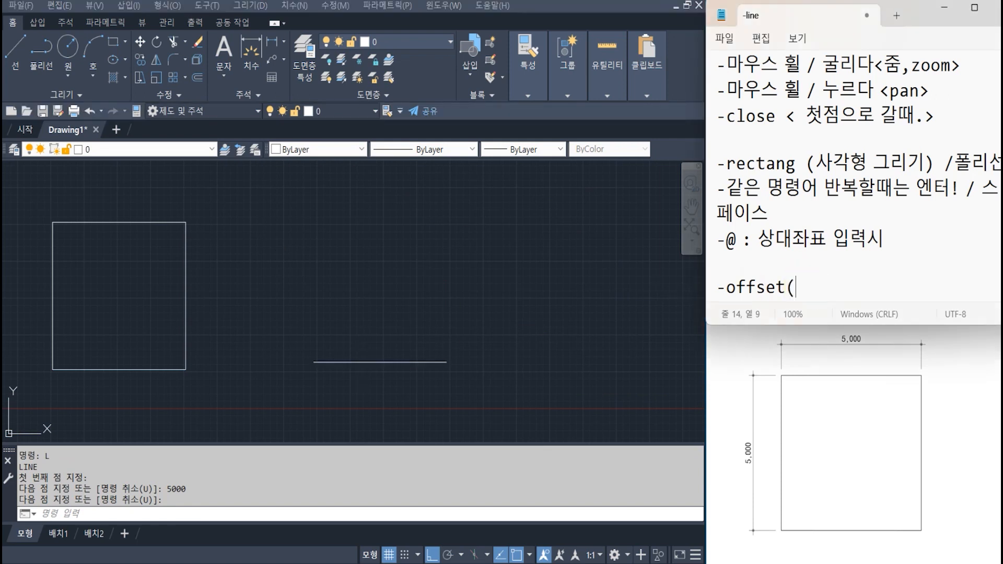
key("BackSpace")
key("BackSpace")
key("BackSpace")
type("스")
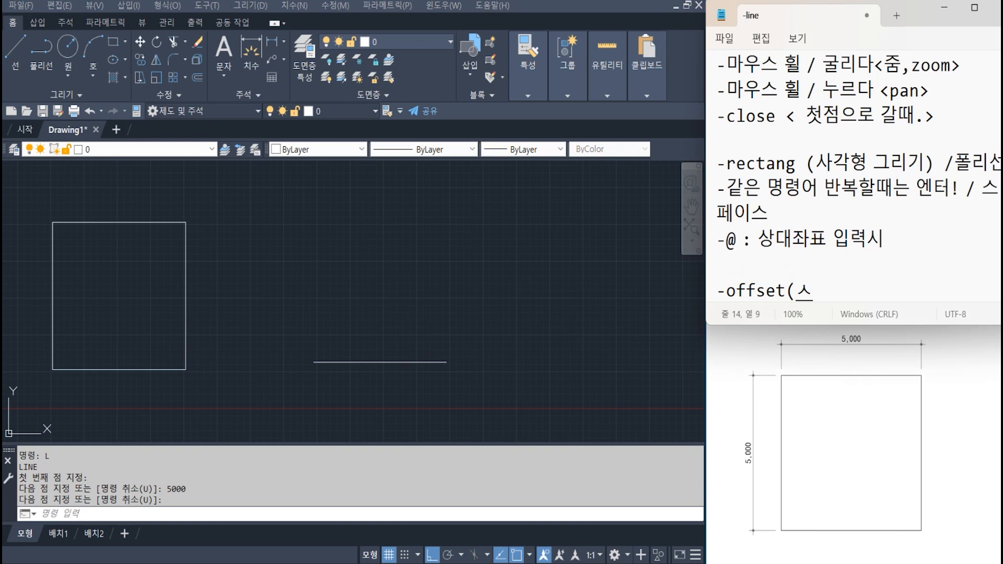
type("평ㅈ")
type("사)")
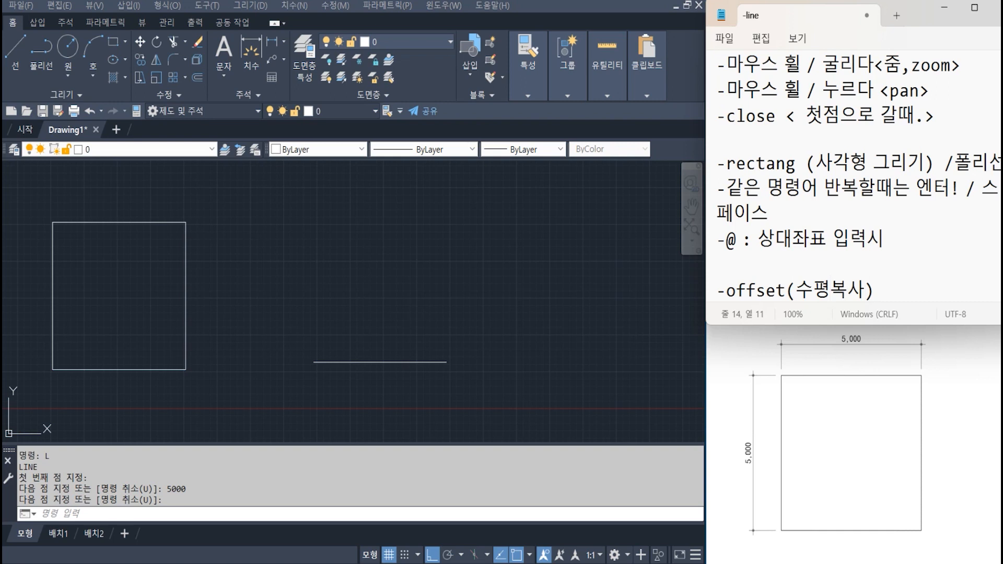
Step: Insert ",수직" into the offset note in Notepad so it reads "-offset(수평,수직복사)"
type(",수직")
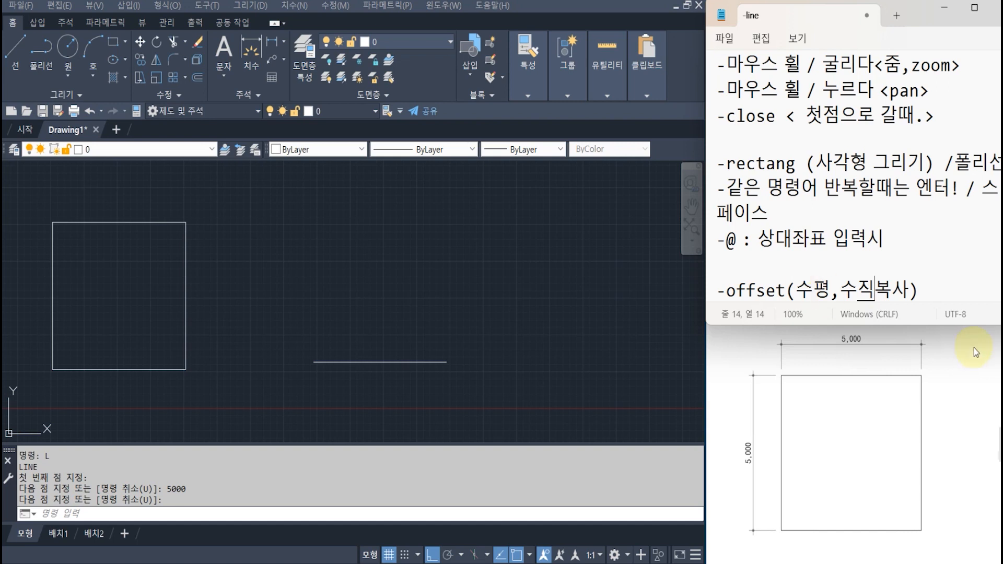
left_click(932, 282)
Step: Offset the single 5000 line upward by a distance of 5000 in AutoCAD
left_click(388, 327)
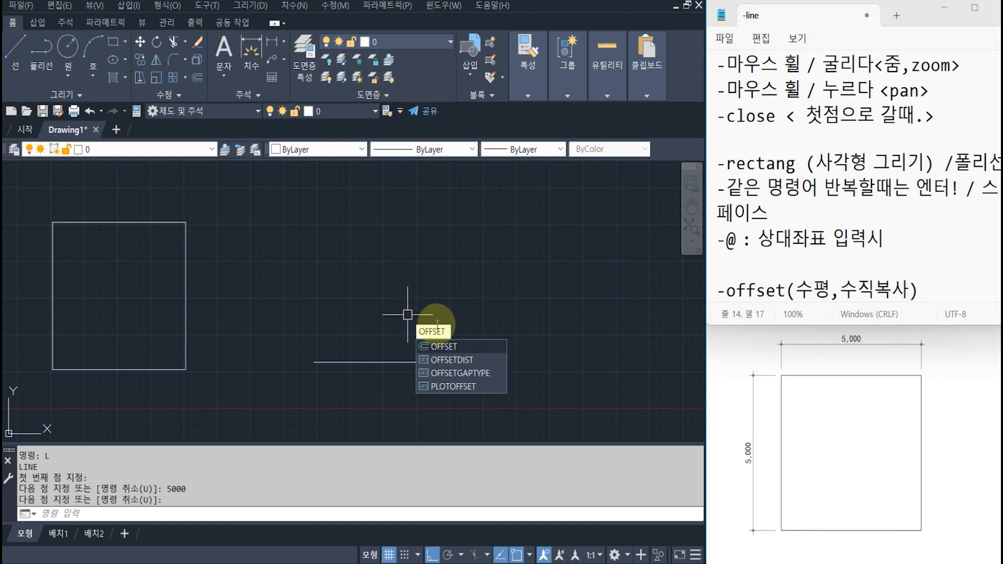
left_click(452, 352)
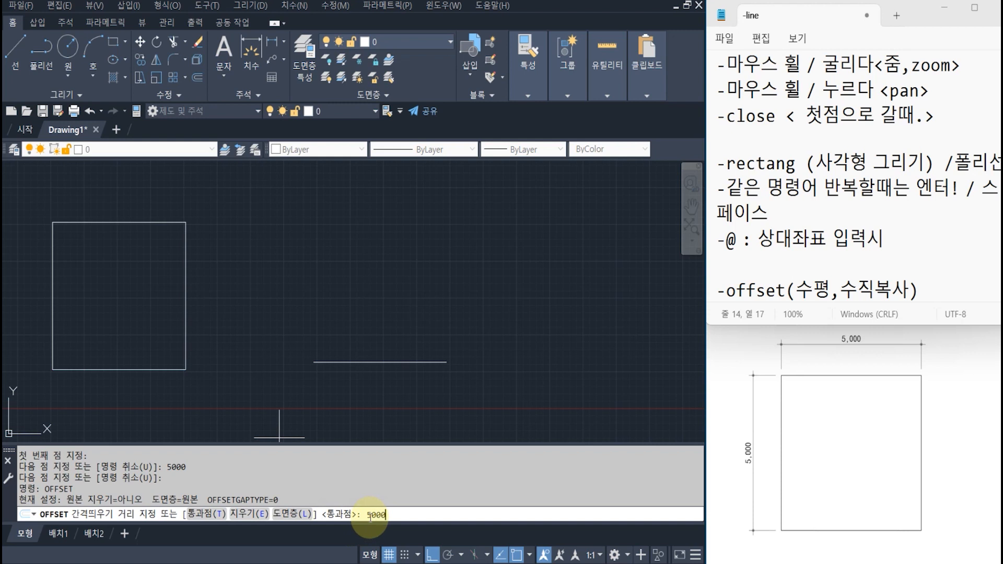
key("Return")
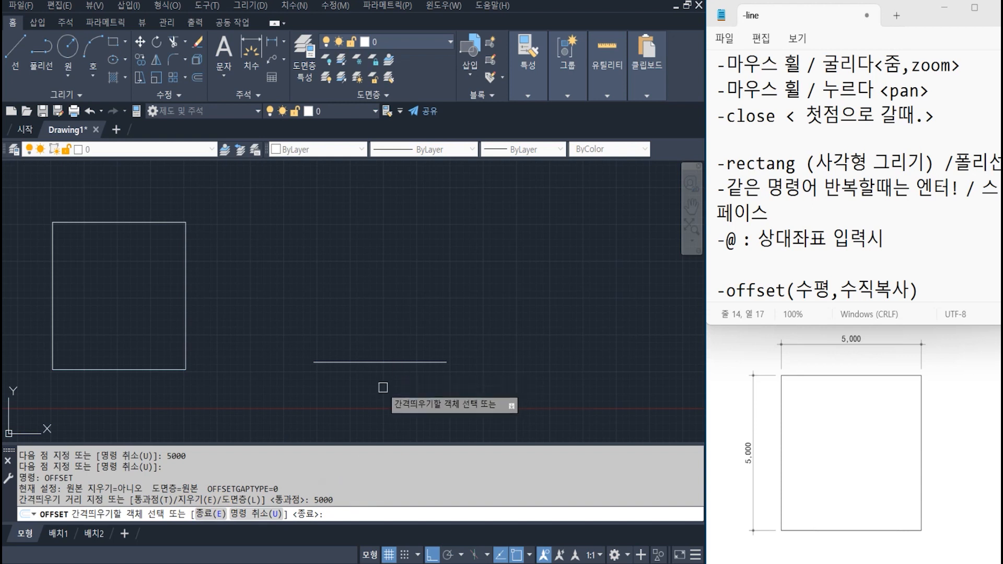
left_click(382, 362)
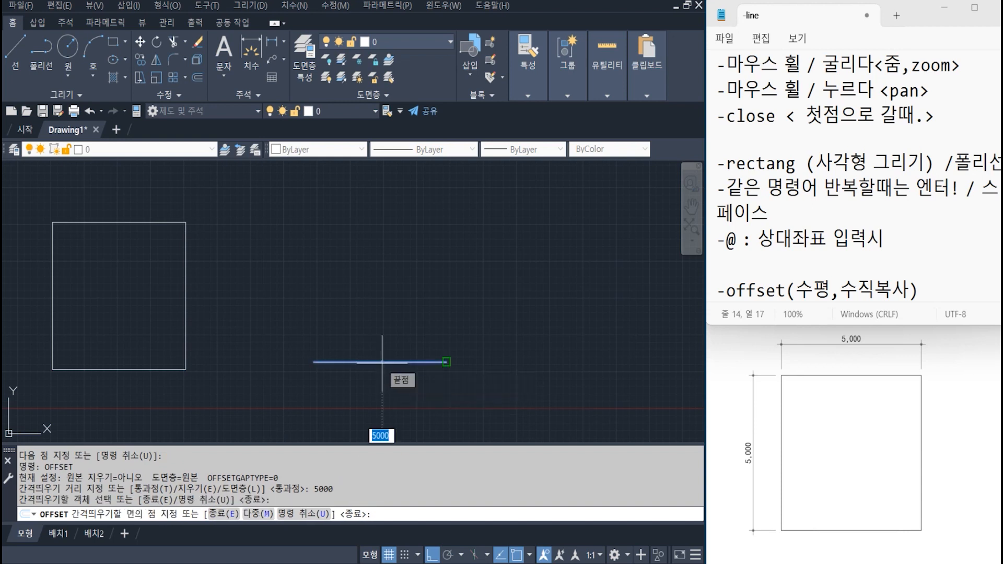
left_click(389, 255)
scroll(392, 355, "down", 3)
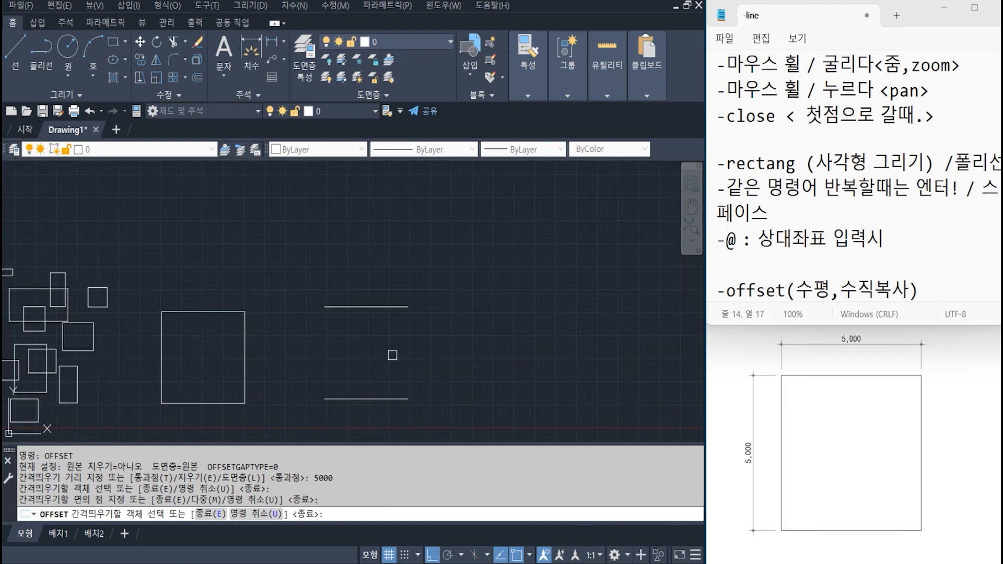
Step: Offset the topmost horizontal line upward three more times, each copy 5000 above the previous one
left_click(362, 306)
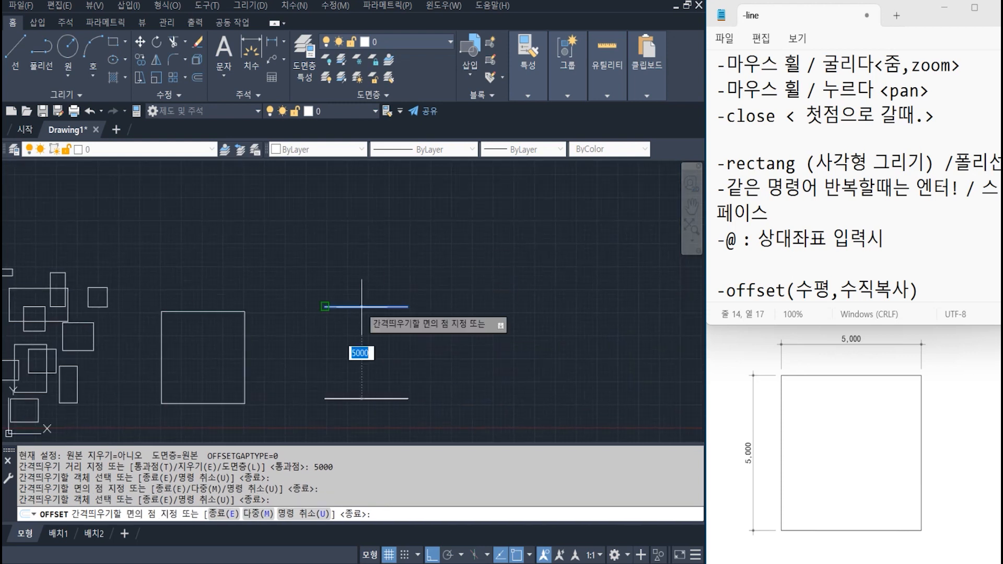
left_click(366, 224)
left_click(372, 215)
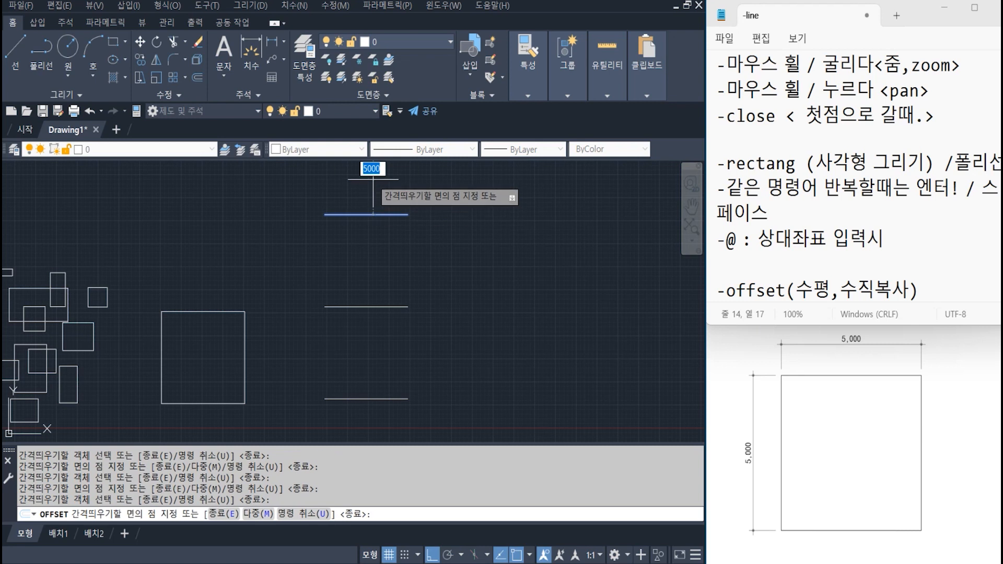
left_click(372, 179)
scroll(380, 366, "down", 2)
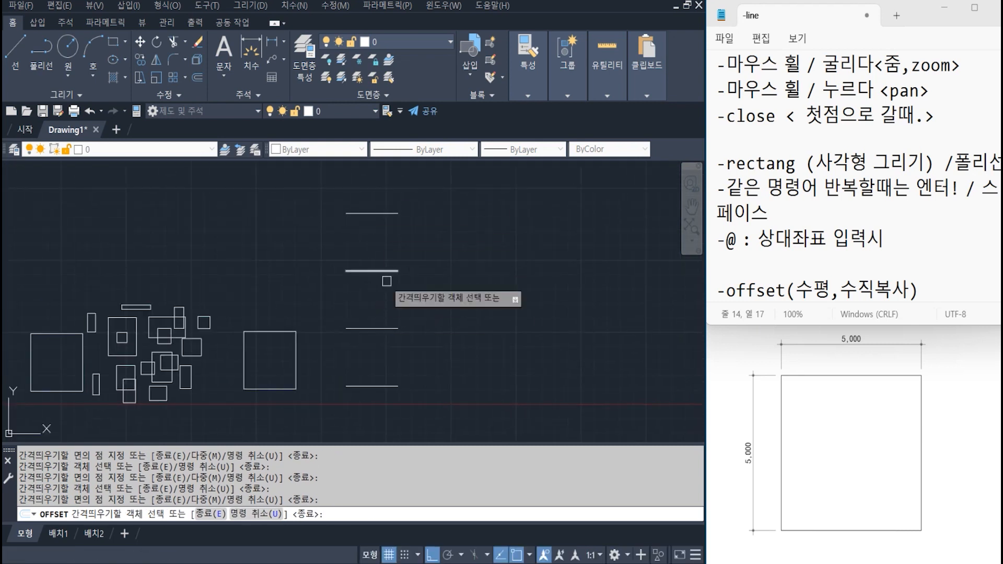
left_click(373, 213)
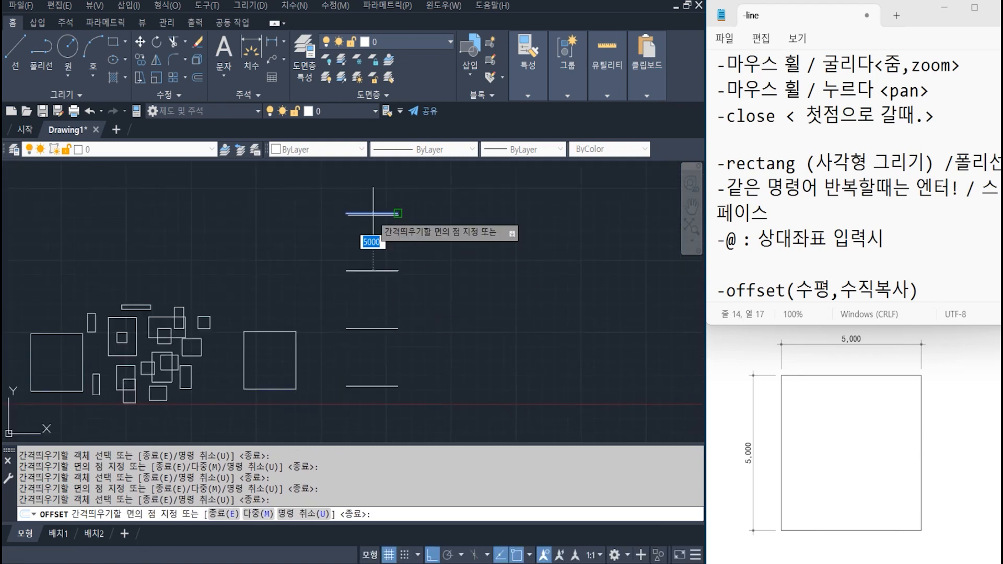
left_click(376, 168)
middle_click_drag(420, 256, 426, 227)
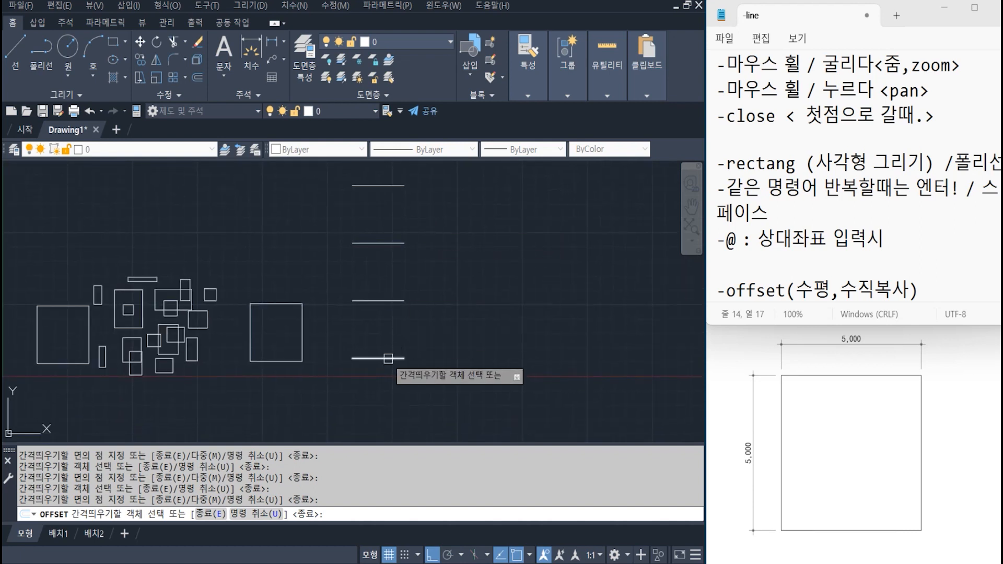
Step: Offset the original bottom line downward twice, each copy 5000 below the previous one
left_click(385, 358)
left_click(387, 405)
middle_click_drag(412, 314, 423, 231)
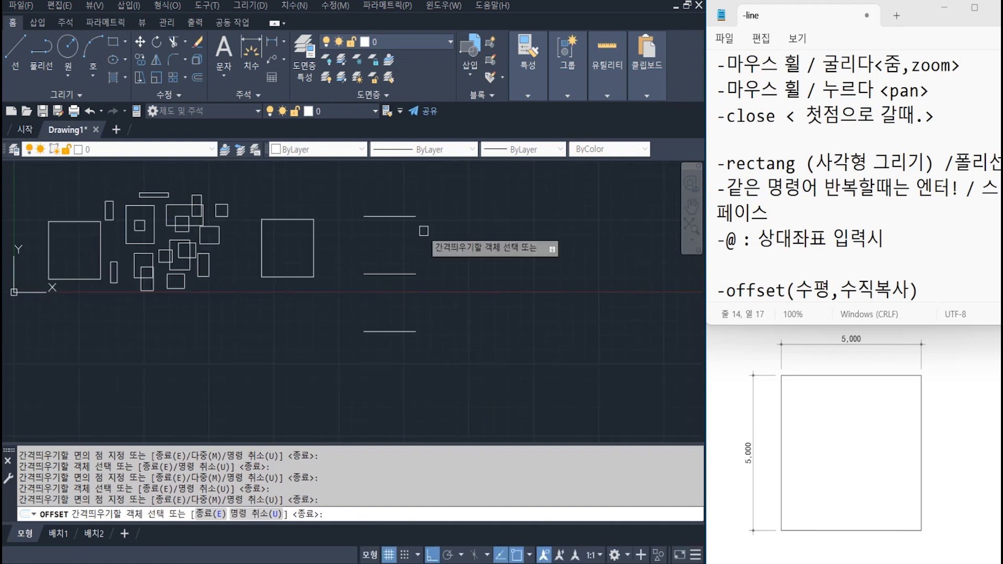
left_click(389, 332)
left_click(392, 403)
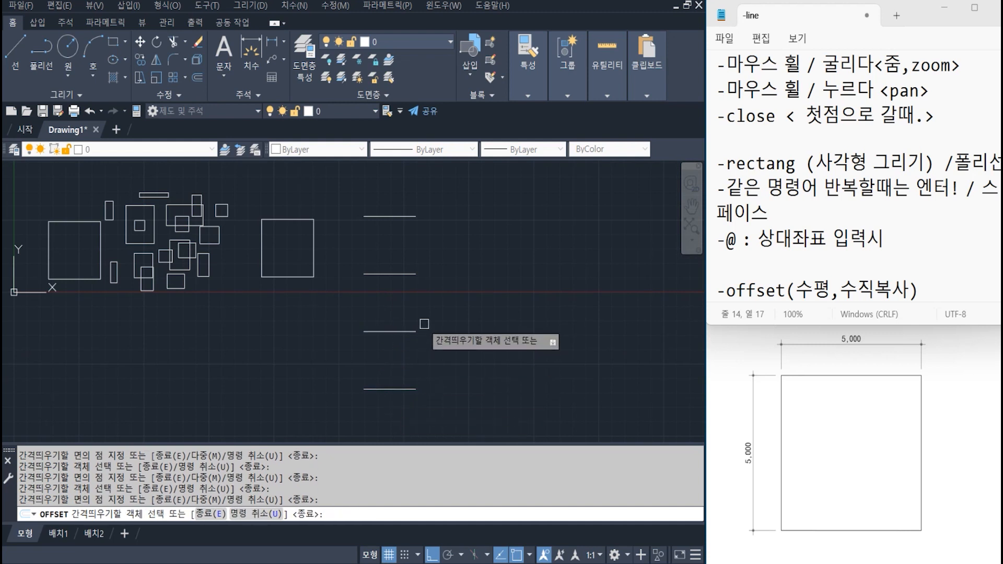
Step: Add "/간격띄우기" inside the parentheses of the Notepad offset note and start a new line below it
left_click(909, 290)
type("/간격띙")
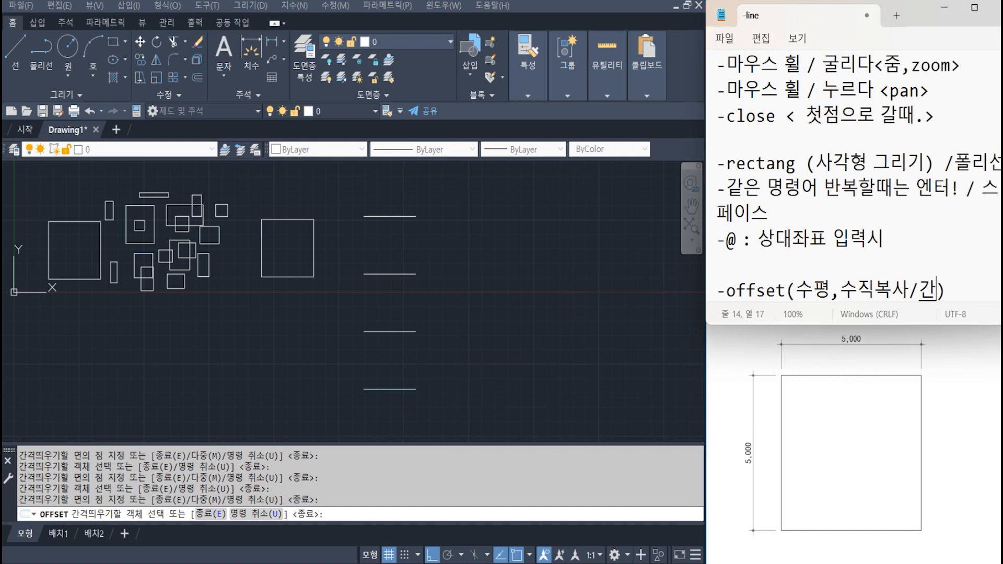
type("우기")
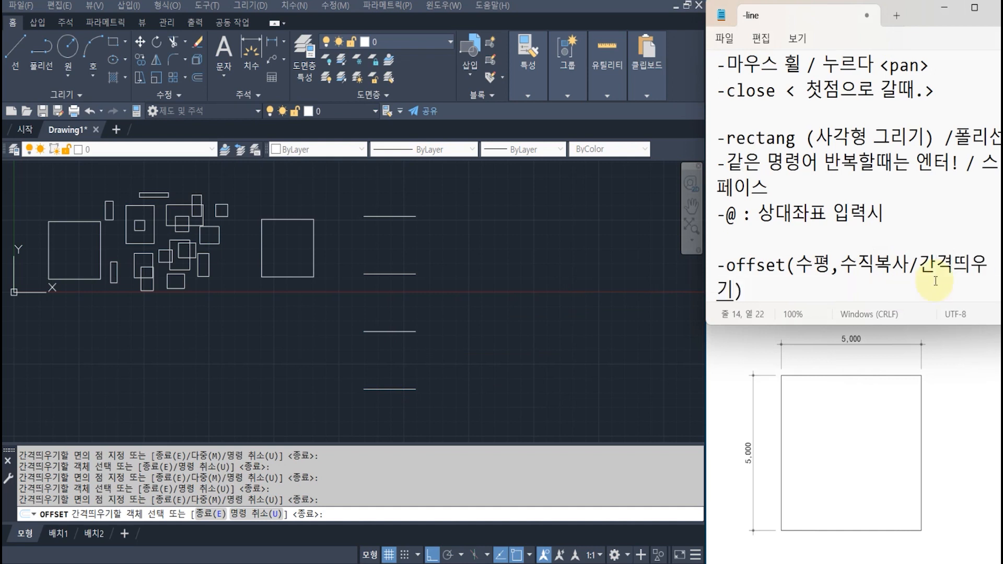
left_click(849, 291)
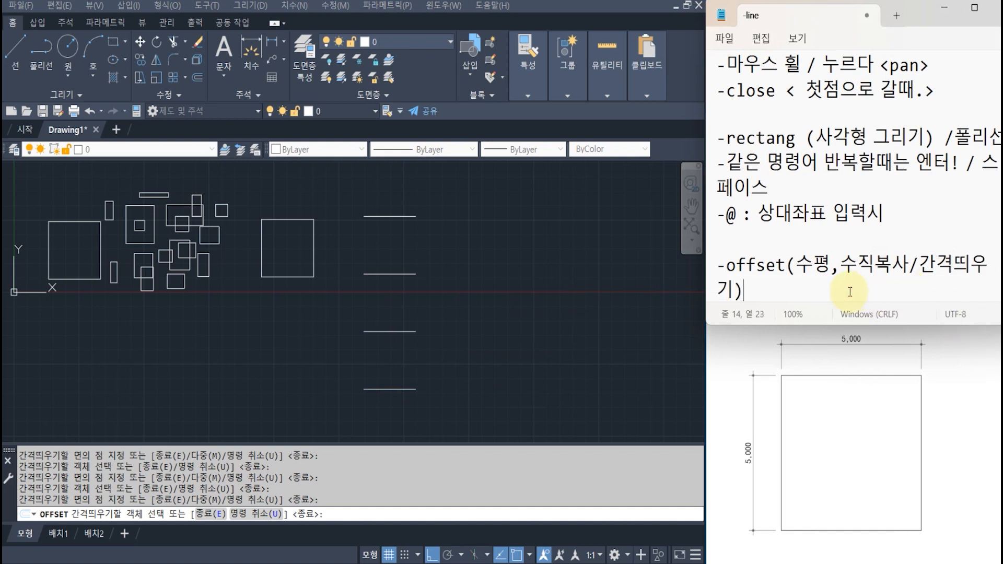
key("Return")
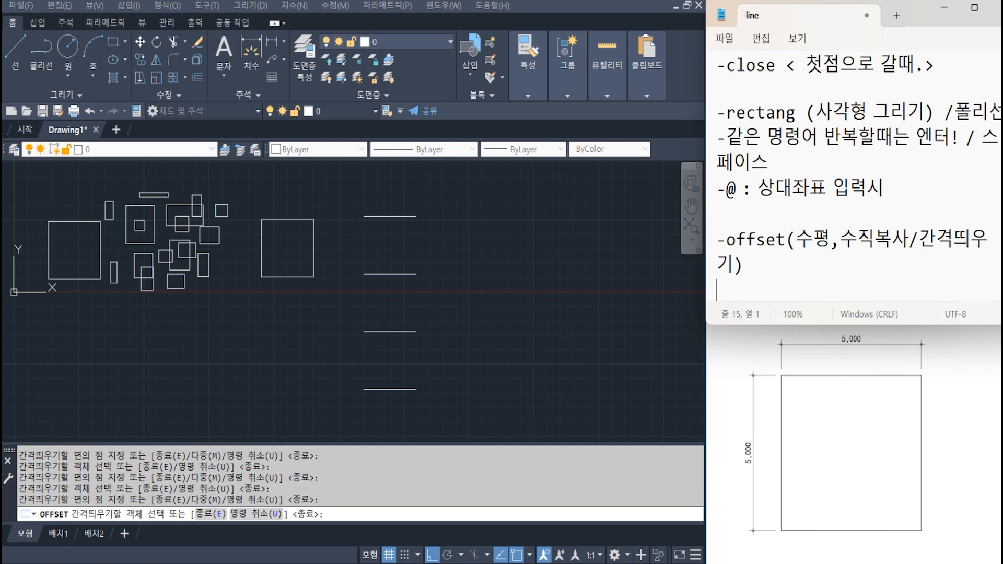
Step: End the running Offset command in AutoCAD
left_click(418, 249)
scroll(390, 240, "up", 1)
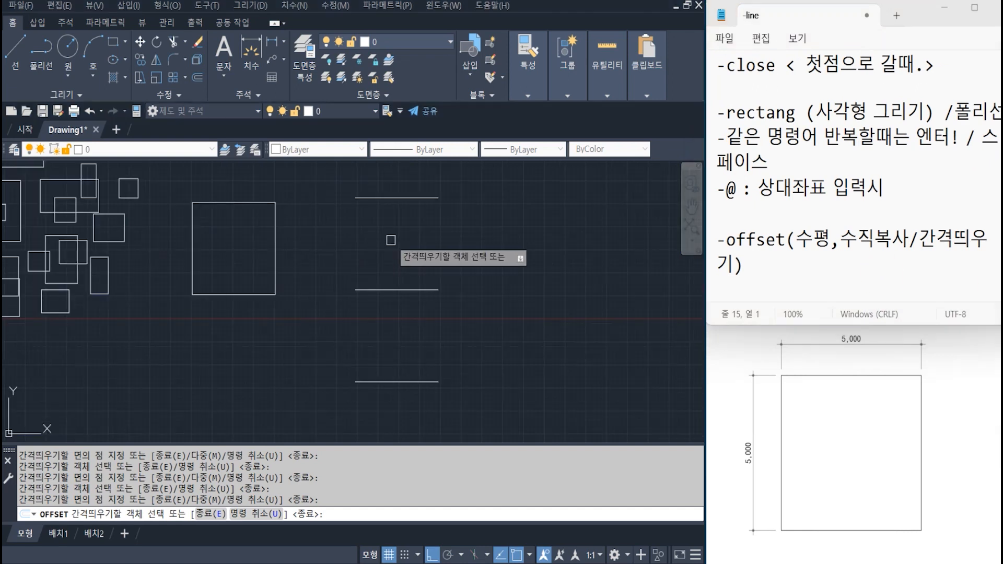
middle_click_drag(391, 239, 399, 270)
scroll(401, 253, "up", 2)
scroll(401, 253, "up", 2)
scroll(399, 273, "down", 2)
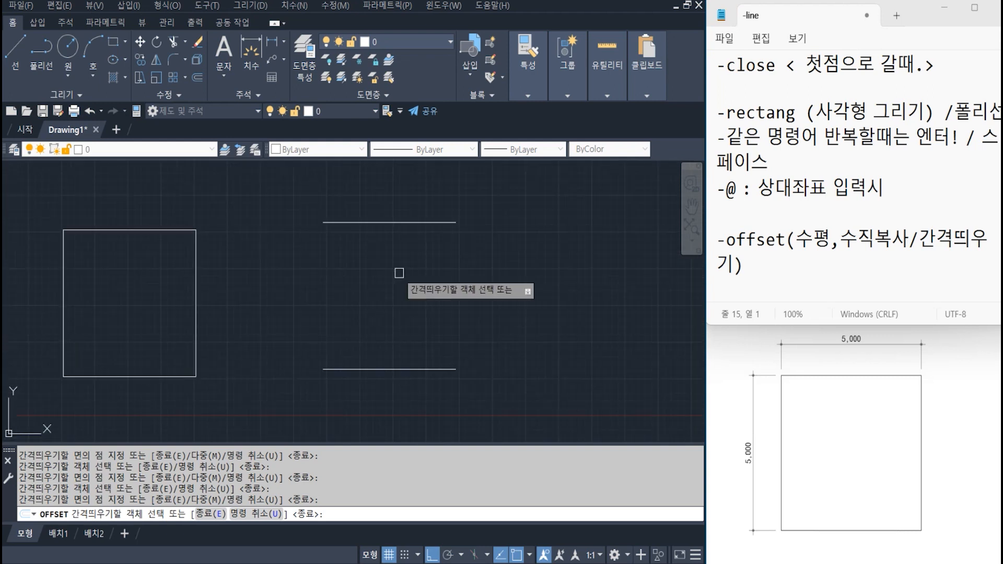
key("Return")
type("L")
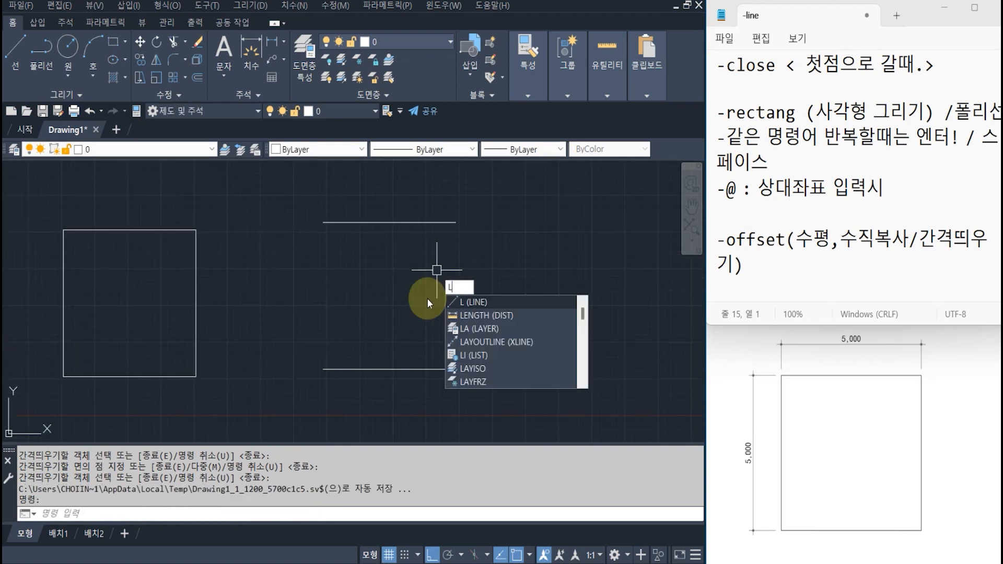
type("I")
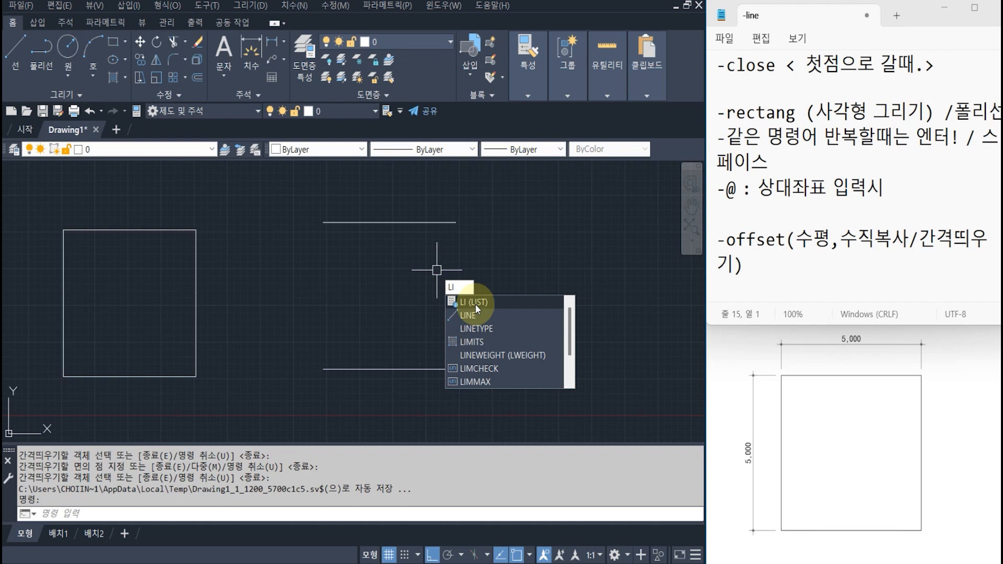
type("NE")
key("Return")
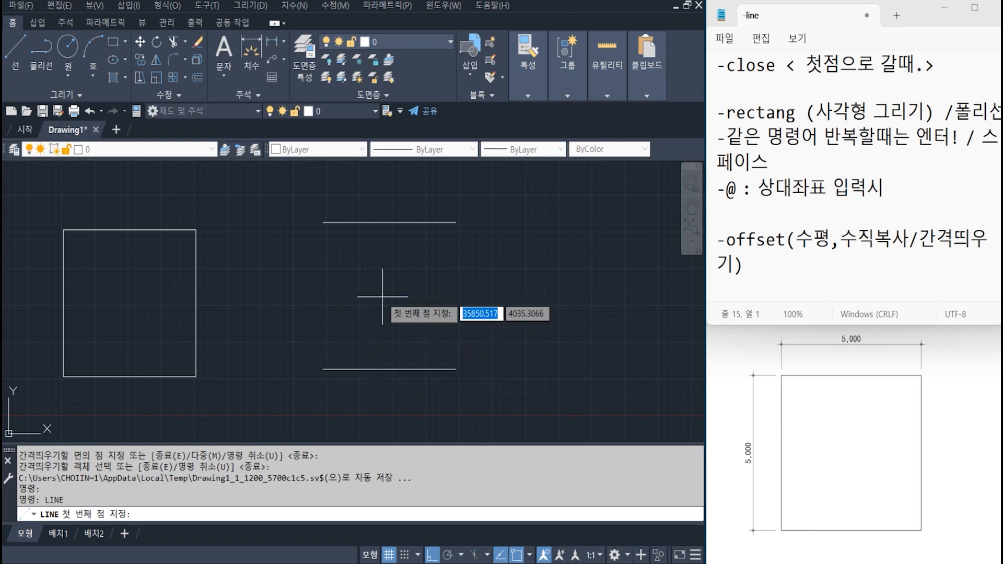
Step: Add the note "-osnap (객체,특수 지점 지정)" below the offset entry in Notepad and start a new line
left_click(770, 279)
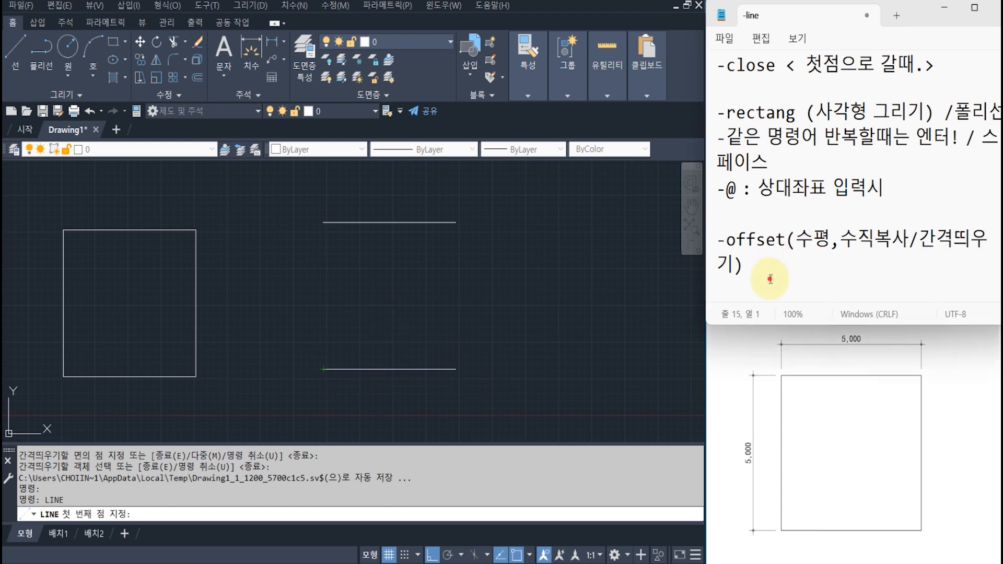
type("-ㅐㄴ")
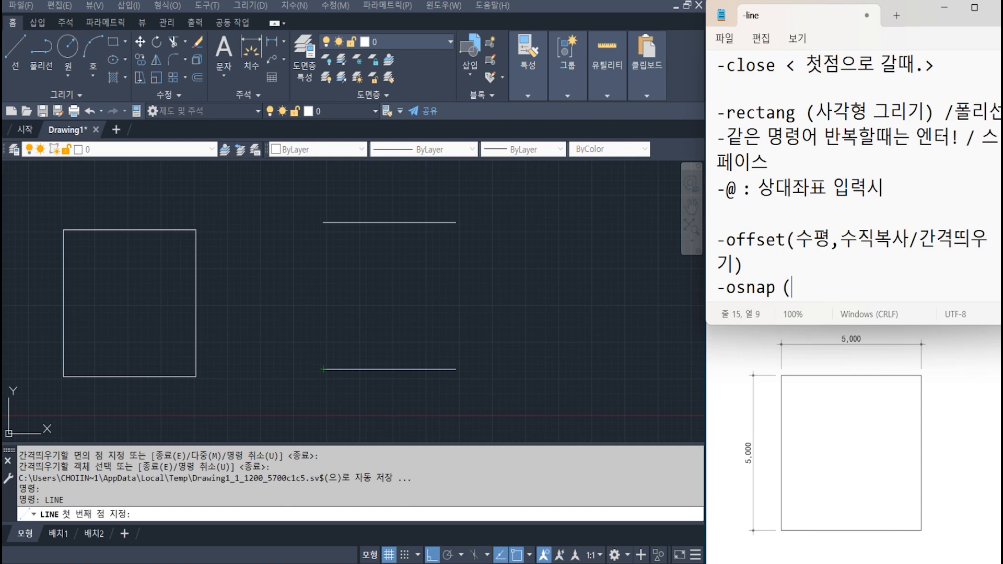
type("nap (wlwj")
key("BackSpace")
key("BackSpace")
type("객제,")
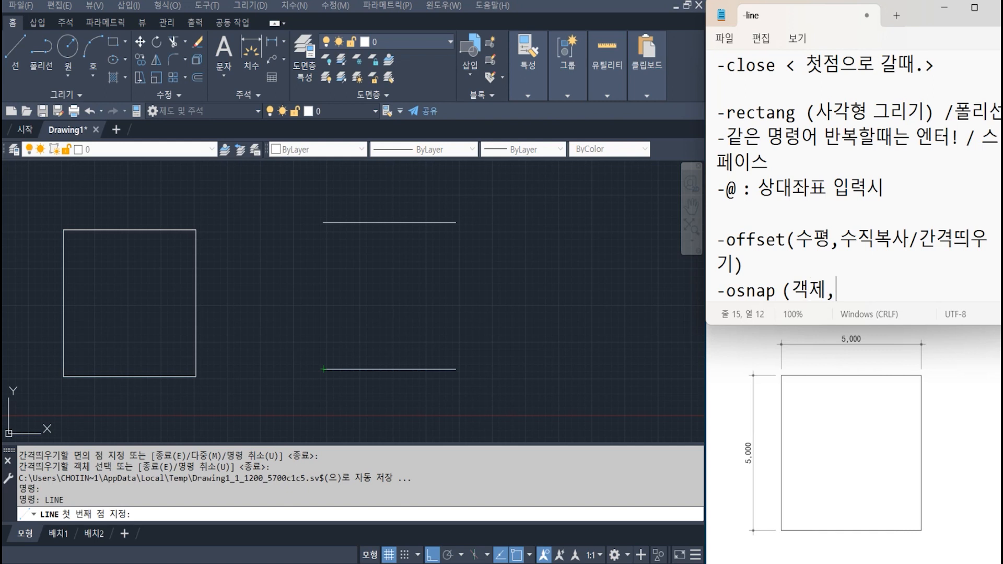
key("BackSpace")
key("BackSpace")
type("체,트")
type("특수 지점 지저")
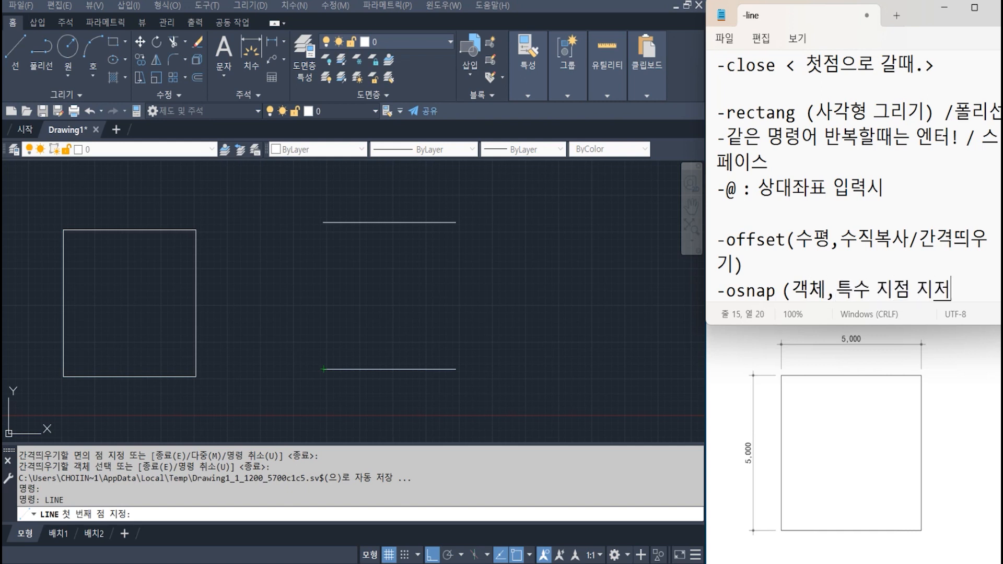
key("BackSpace")
type("정)")
key("Return")
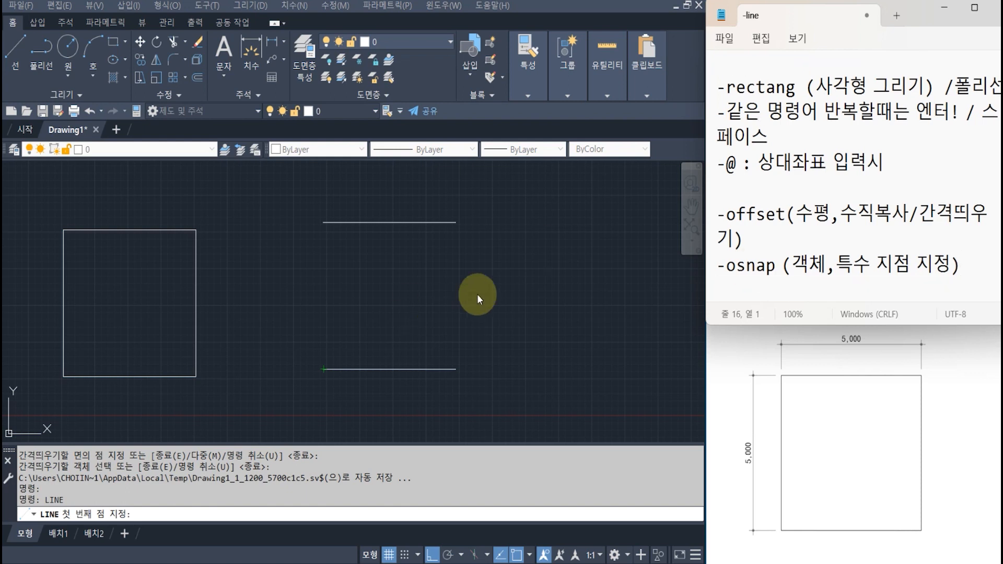
Step: Cancel the pending LINE command in AutoCAD
left_click(478, 298)
key("Escape")
key("Escape")
key("Escape")
key("Escape")
key("Escape")
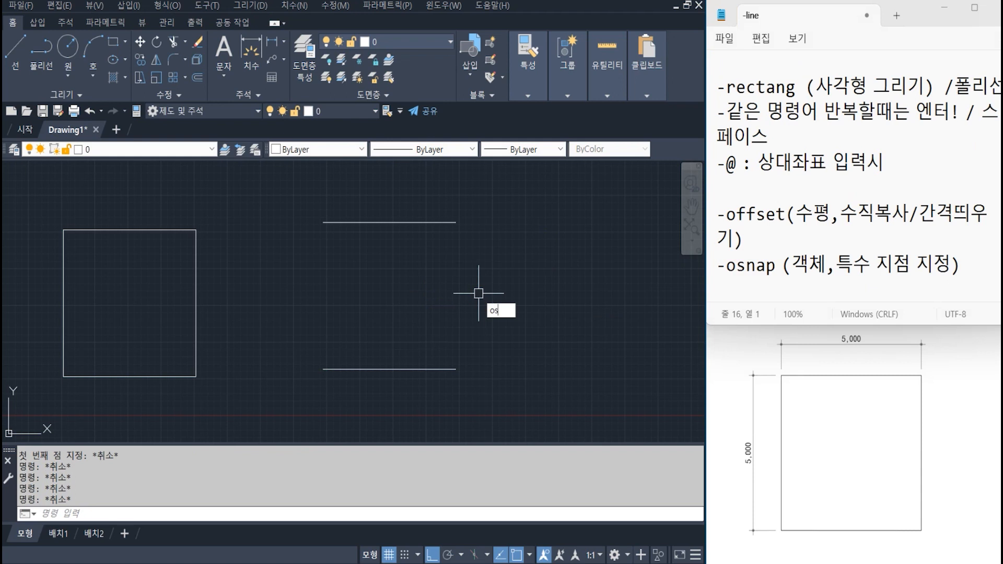
Step: Clear all object snap modes in the OSNAP drafting settings, enable only Endpoint (끝점), and apply
type("os")
key("Return")
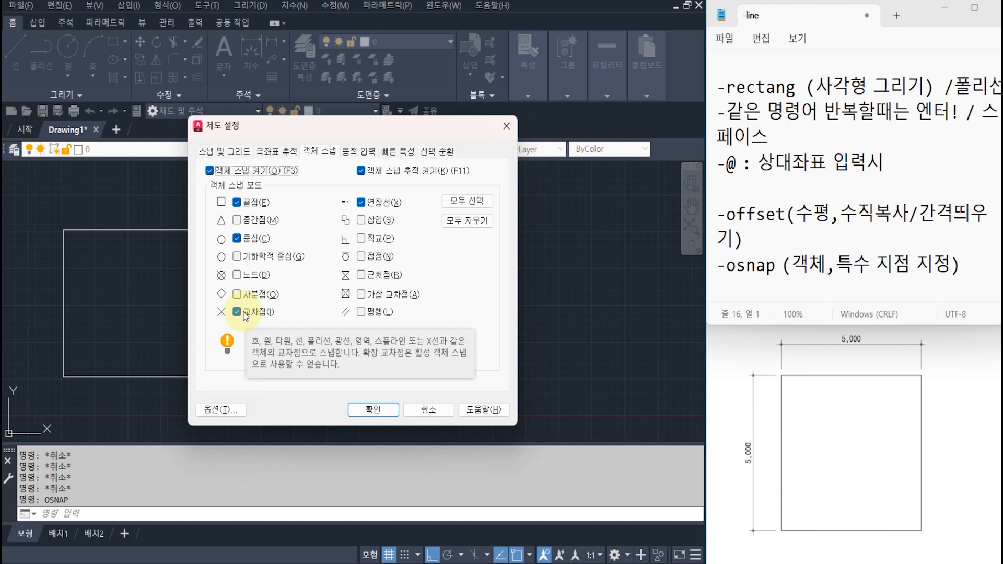
left_click(467, 220)
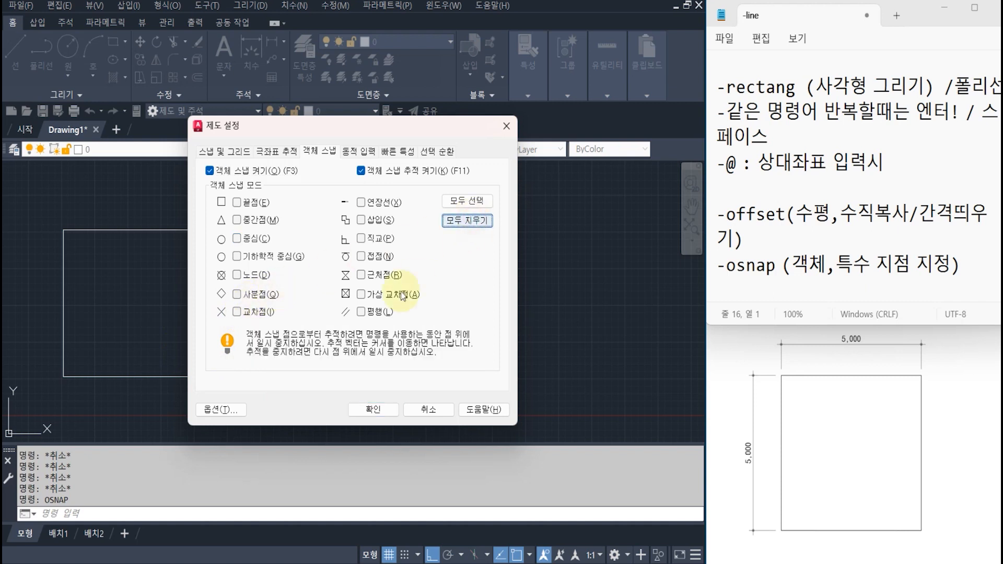
left_click(254, 204)
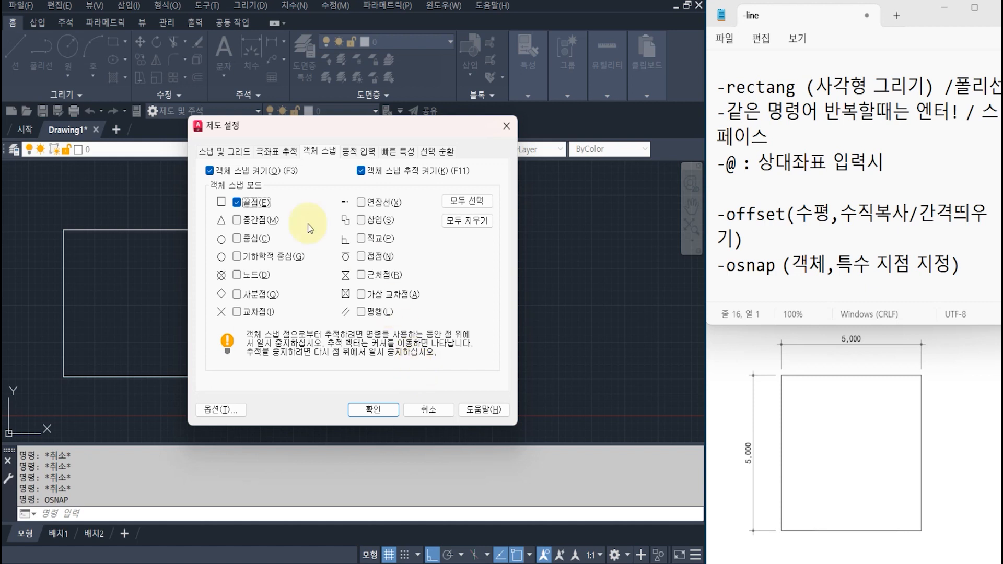
left_click(373, 409)
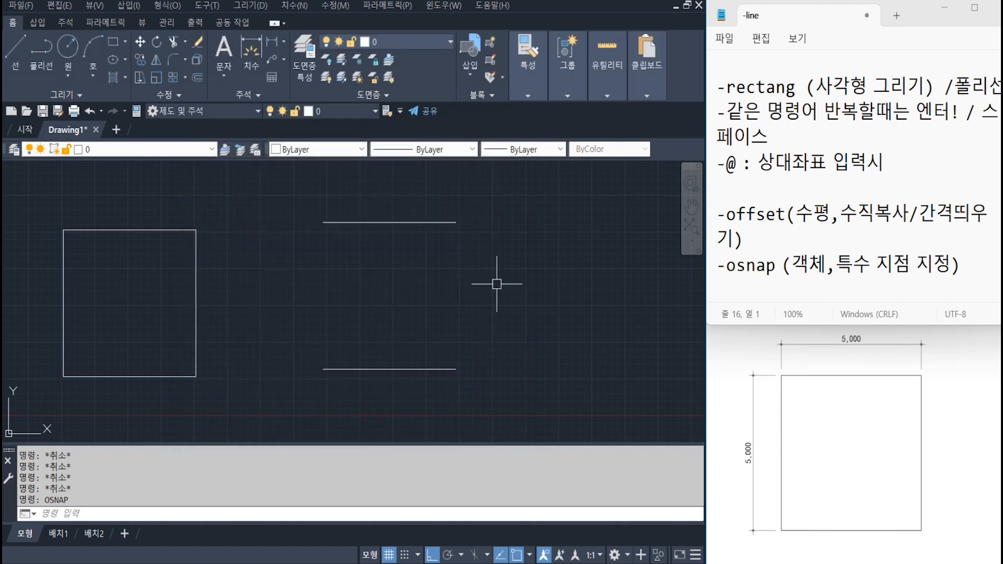
Step: Draw a vertical line connecting the start endpoints of the lower and upper horizontal lines, closing the open shape's left side
type("LINE")
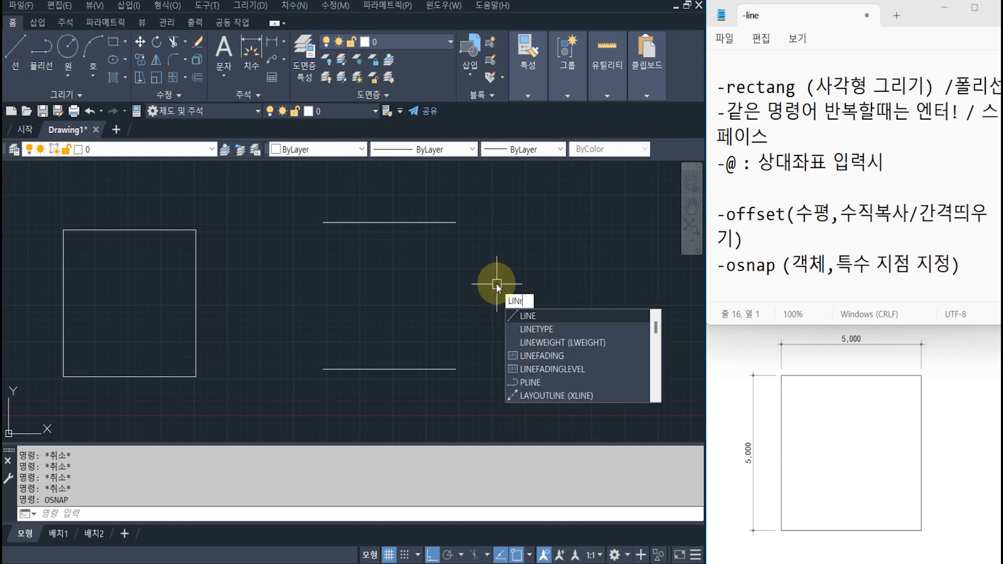
key("Return")
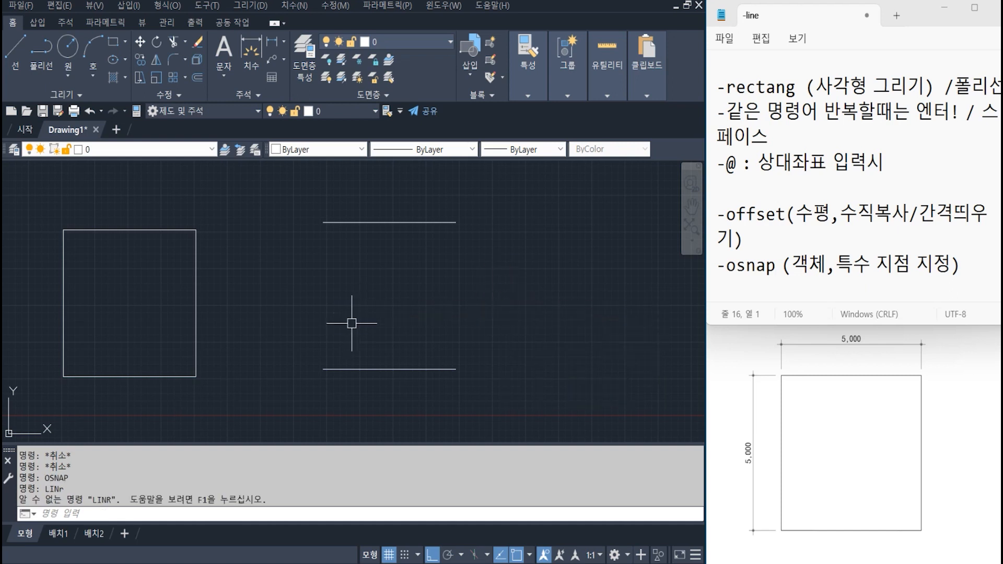
type("LI")
key("BackSpace")
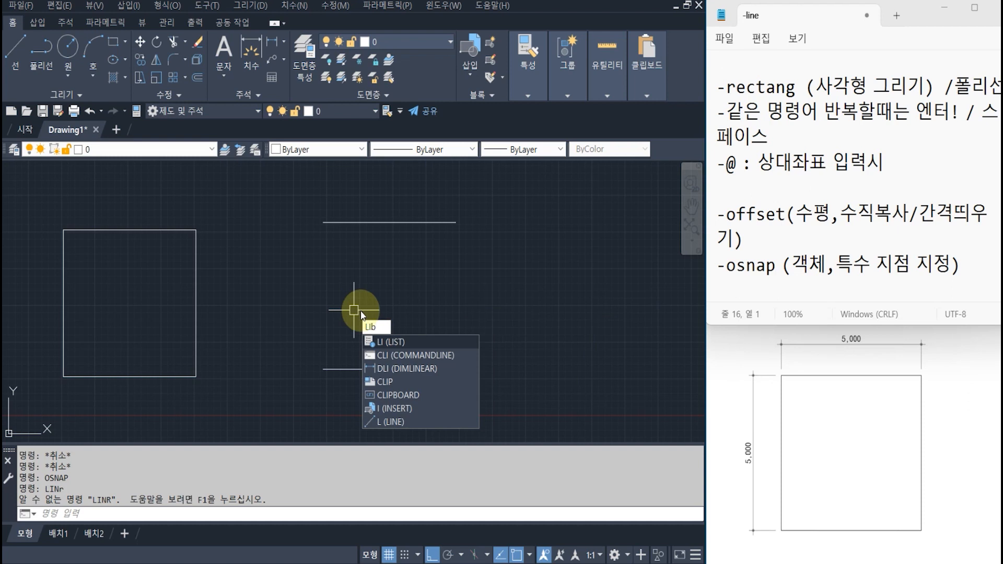
type("INE")
key("Return")
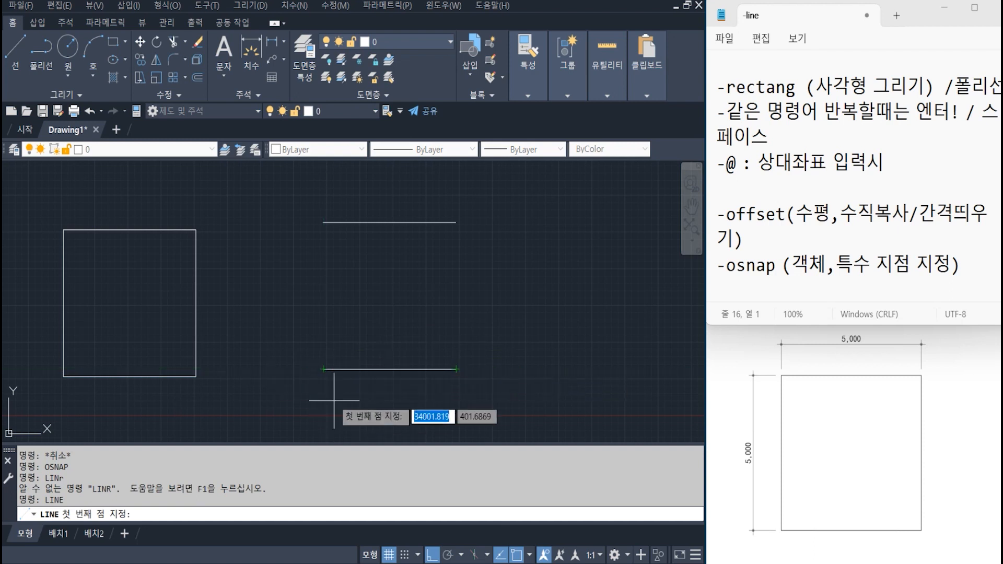
left_click(324, 368)
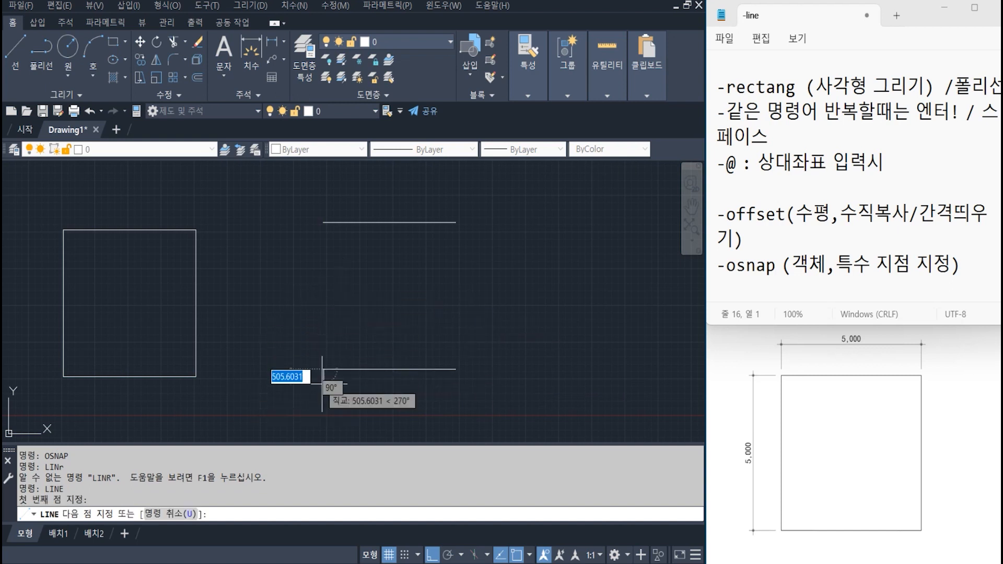
left_click(323, 223)
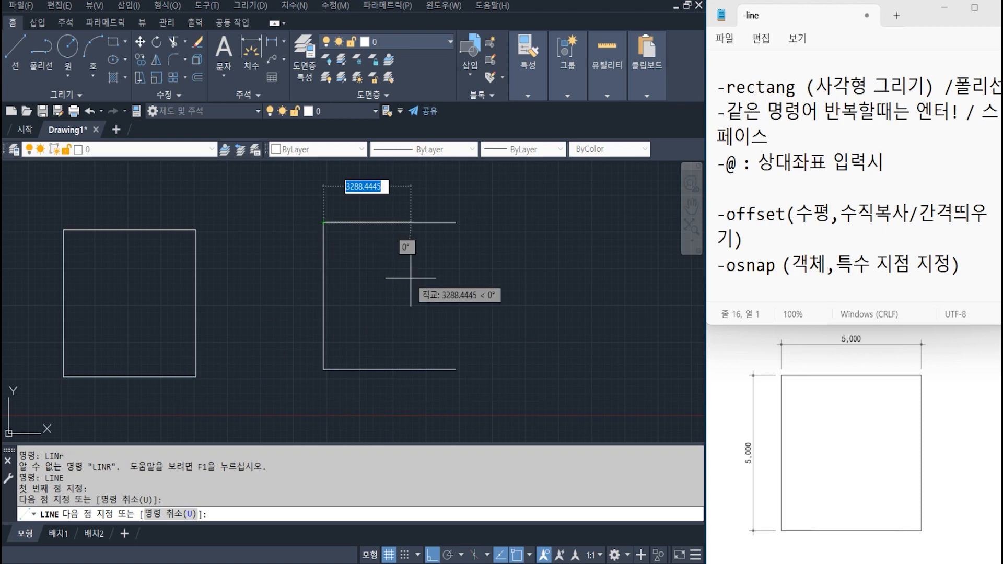
key("Return")
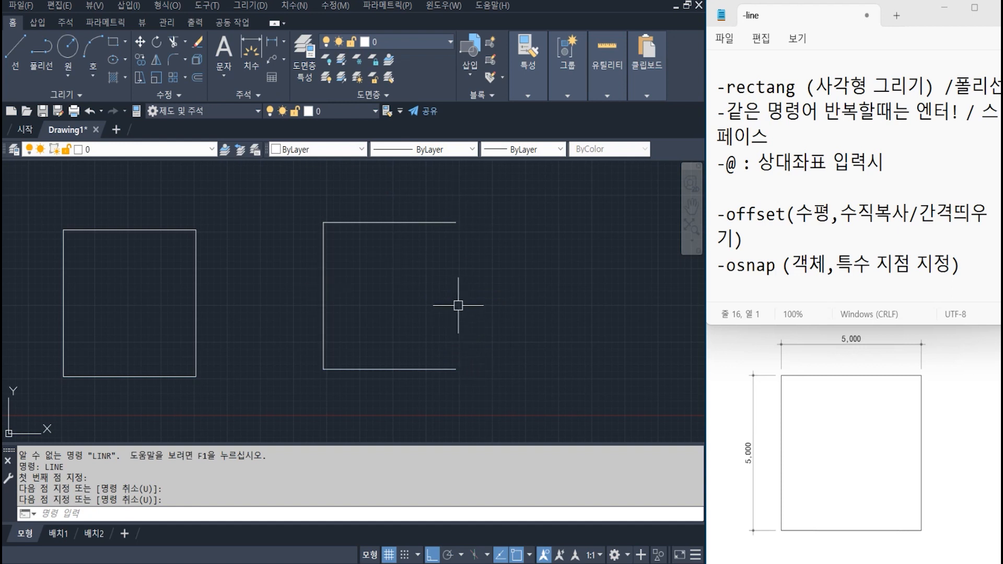
Step: Offset the new vertical line 5000 to the right to complete the square
type("offset")
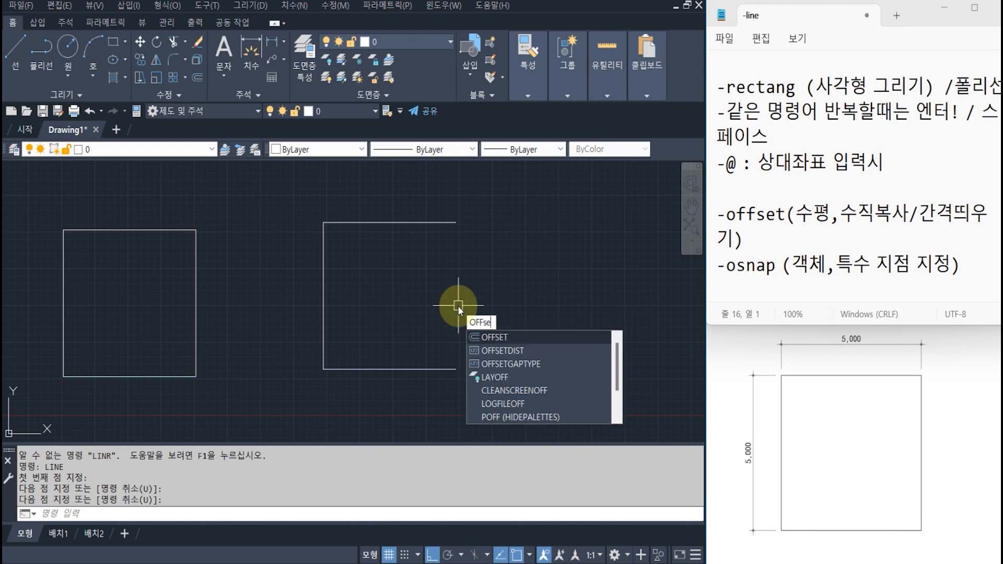
key("Return")
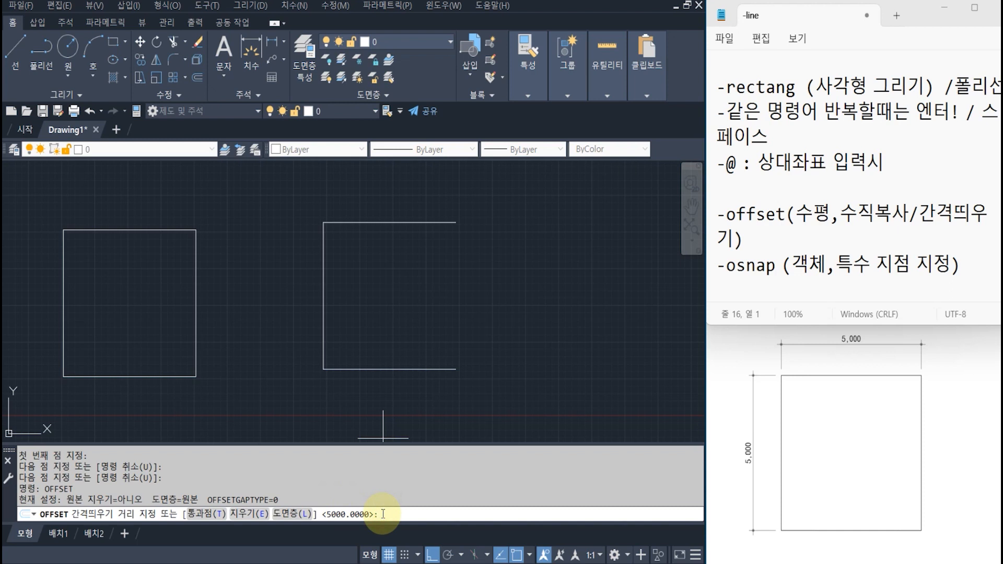
key("Return")
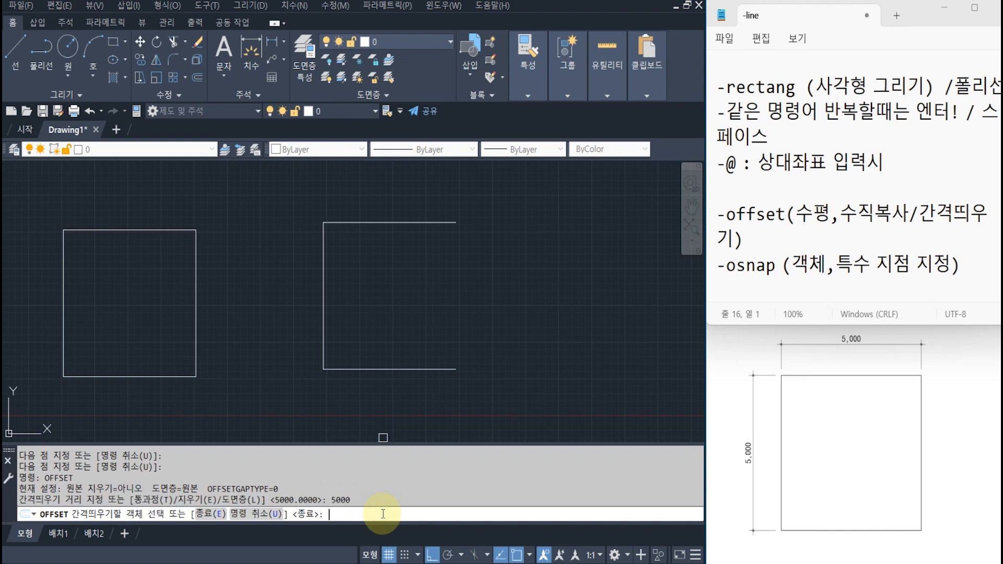
left_click(324, 291)
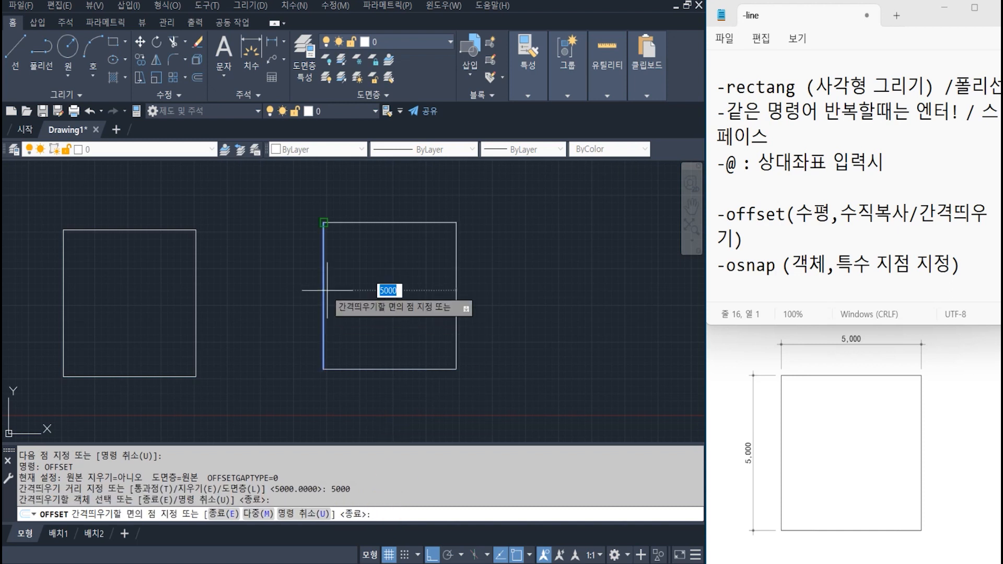
left_click(470, 272)
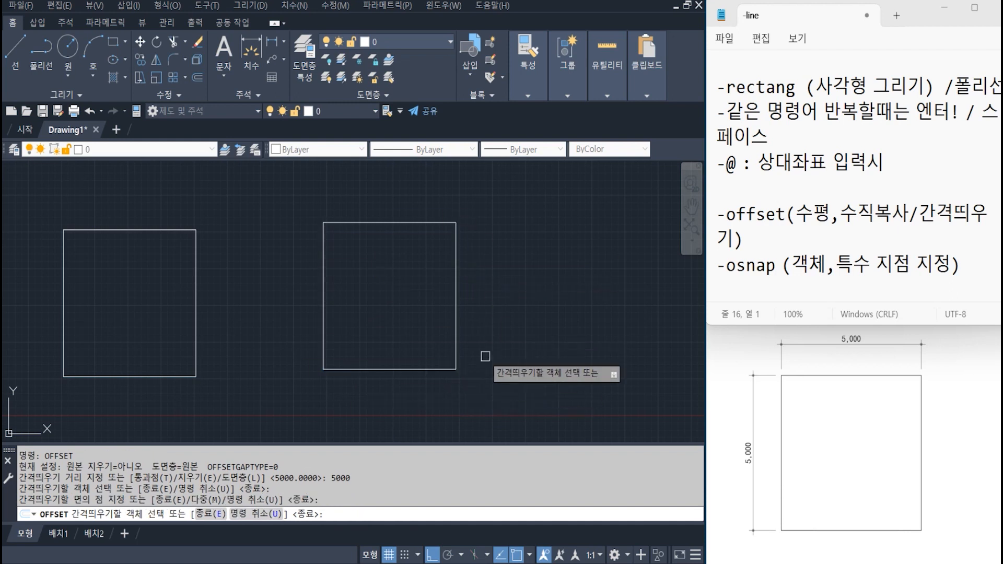
Step: Review the Notepad notes on line, f8, zoom, pan and close, trying out panning and zooming in the AutoCAD drawing
left_click(786, 280)
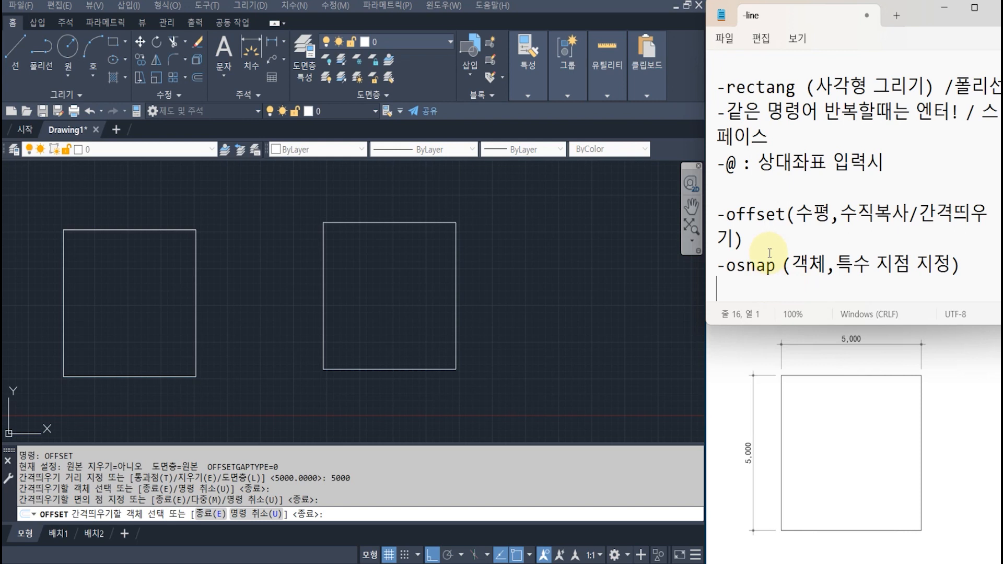
scroll(757, 249, "up", 3)
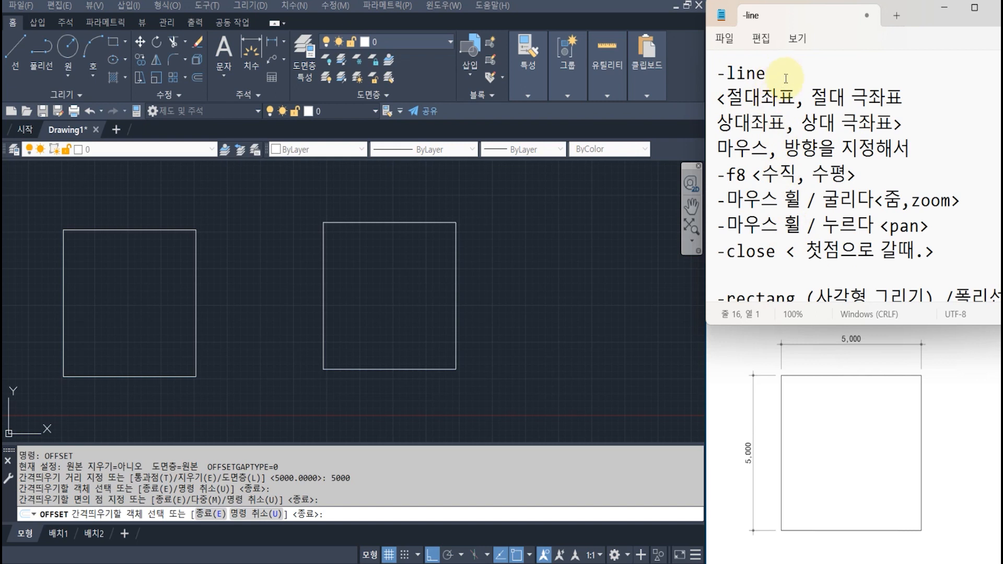
left_click(785, 78)
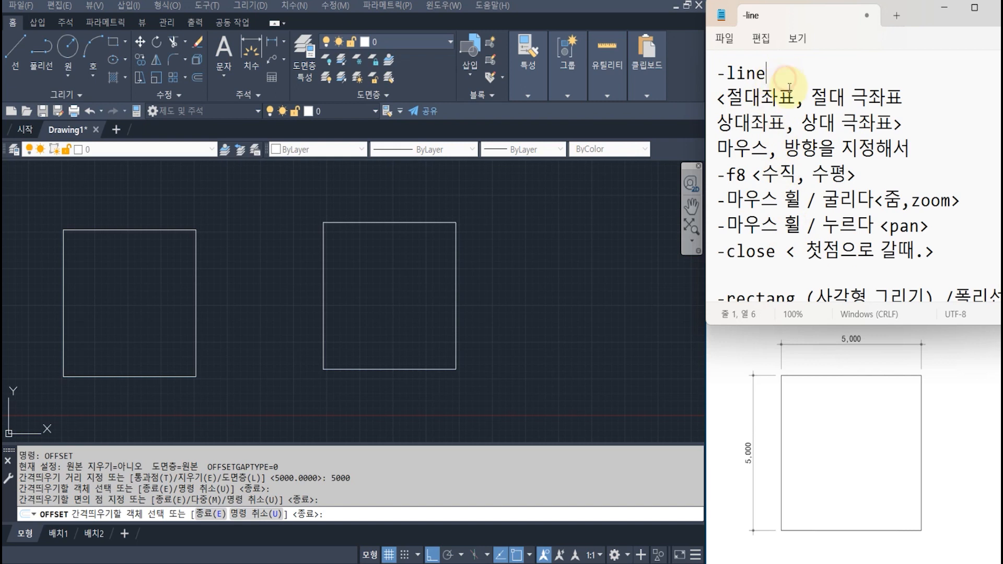
left_click(762, 175)
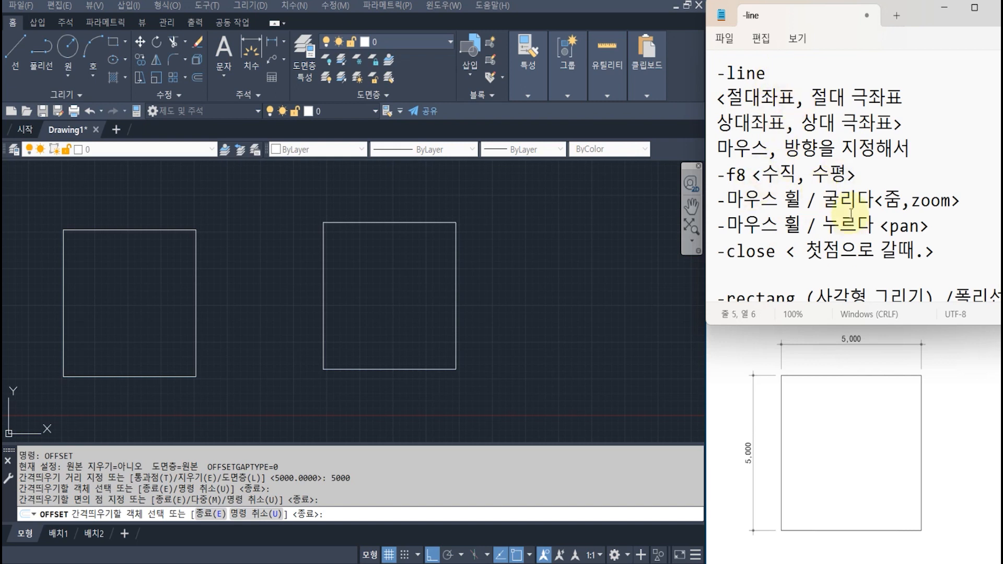
left_click(841, 200)
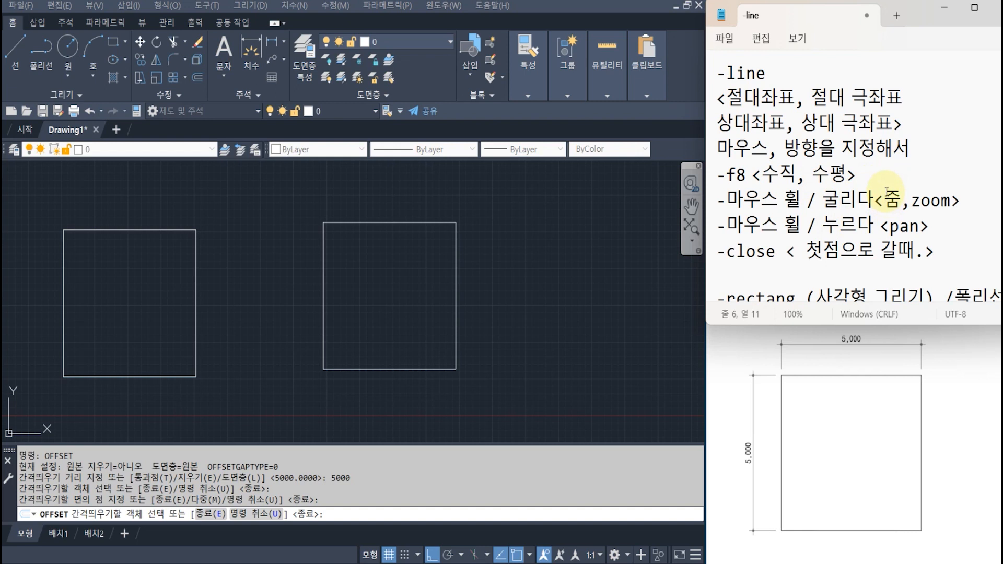
left_click(799, 225)
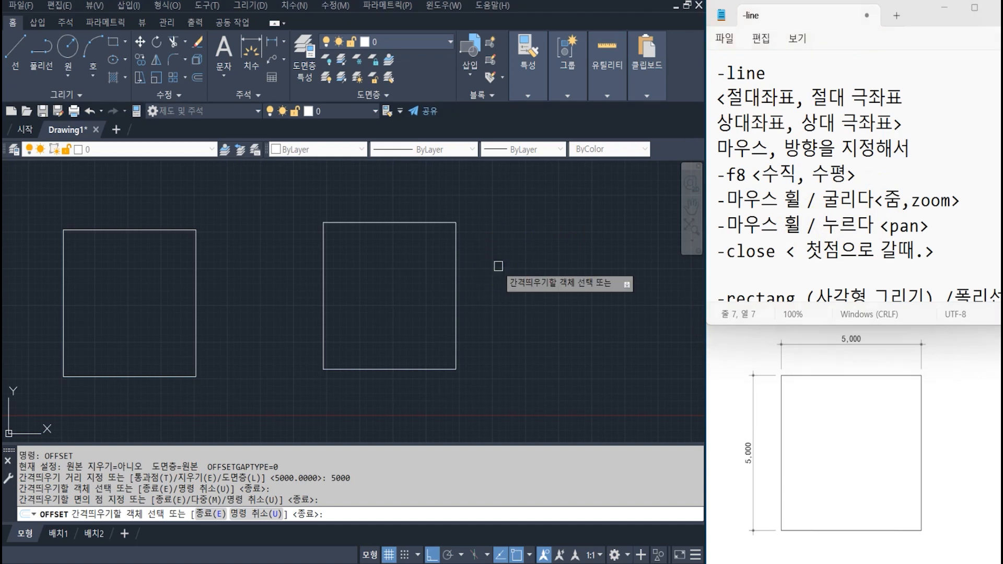
middle_click_drag(417, 279, 516, 242)
middle_click_drag(336, 289, 421, 282)
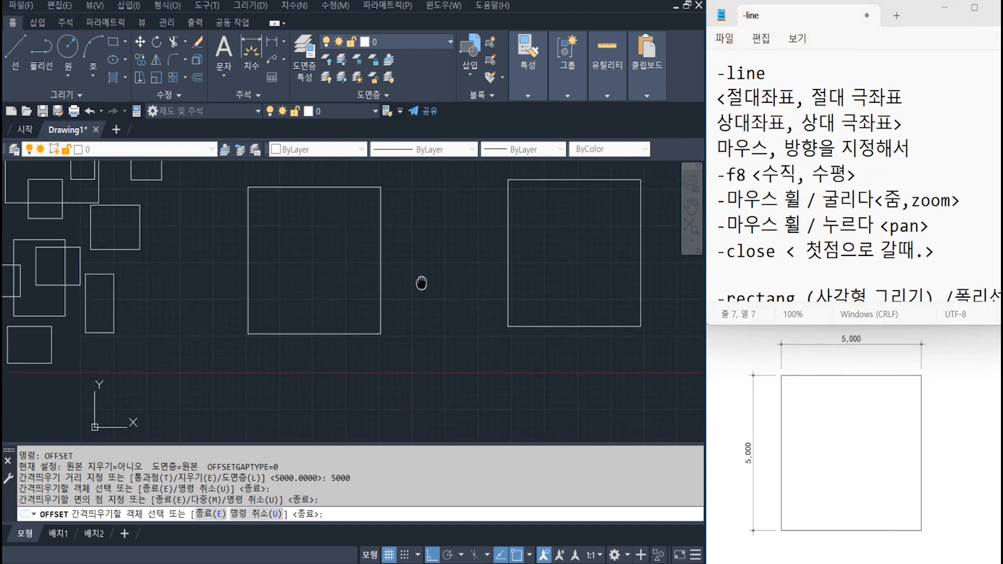
scroll(633, 296, "down", 2)
middle_click_drag(632, 297, 471, 326)
middle_click_drag(320, 314, 450, 262)
left_click(903, 266)
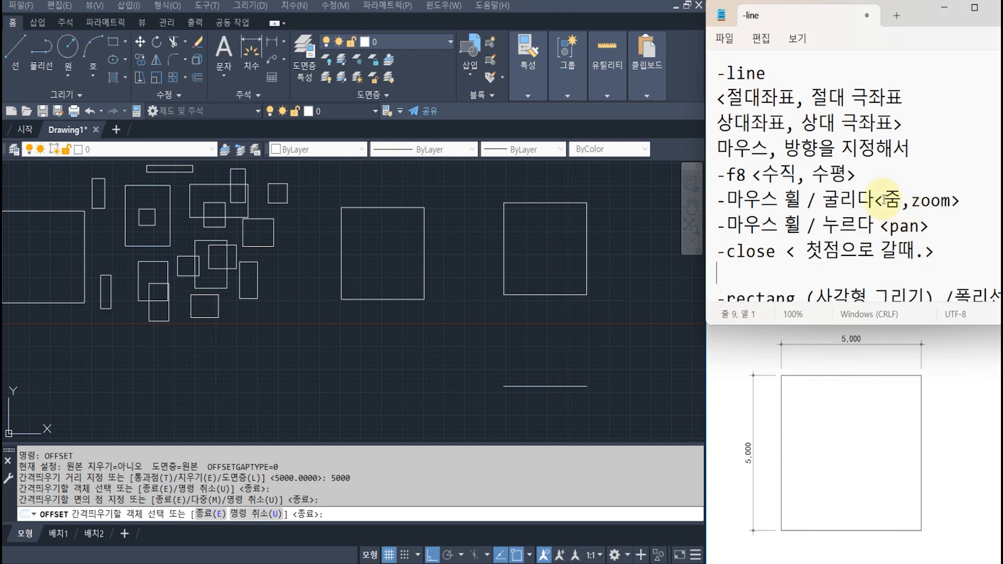
Step: Review the Notepad notes on rectang, repeating commands, @ relative coordinates and offset
scroll(873, 197, "down", 3)
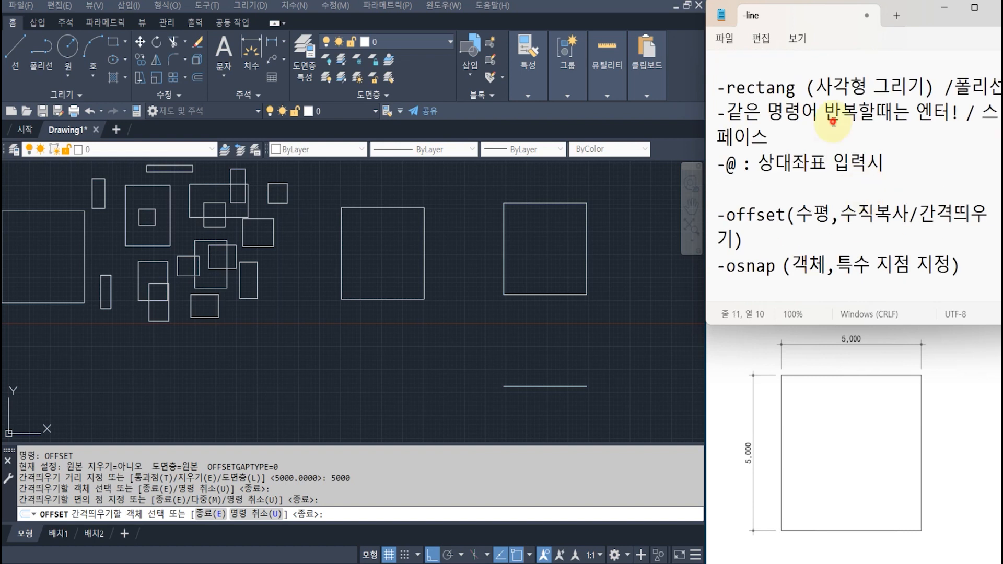
left_click(840, 111)
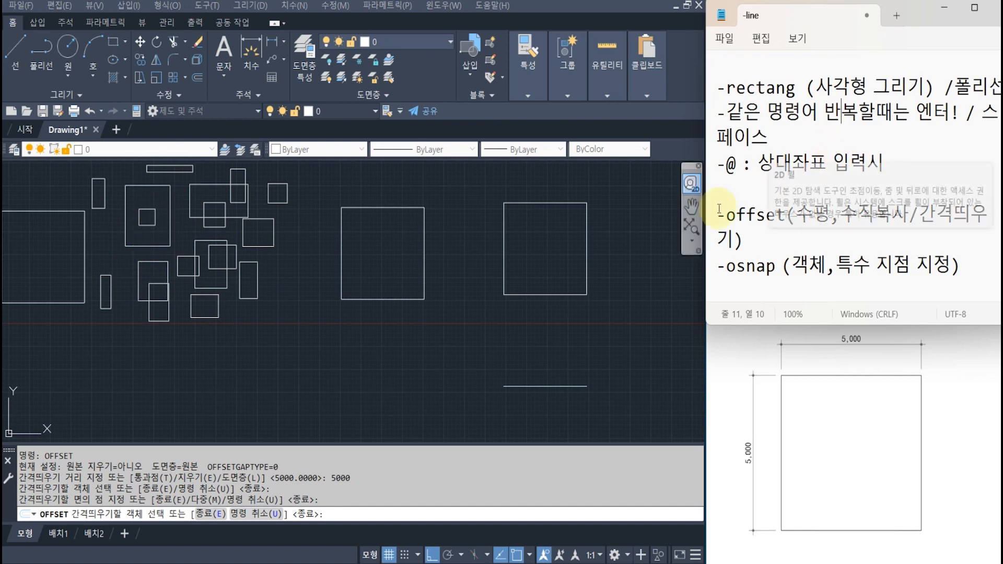
left_click(774, 164)
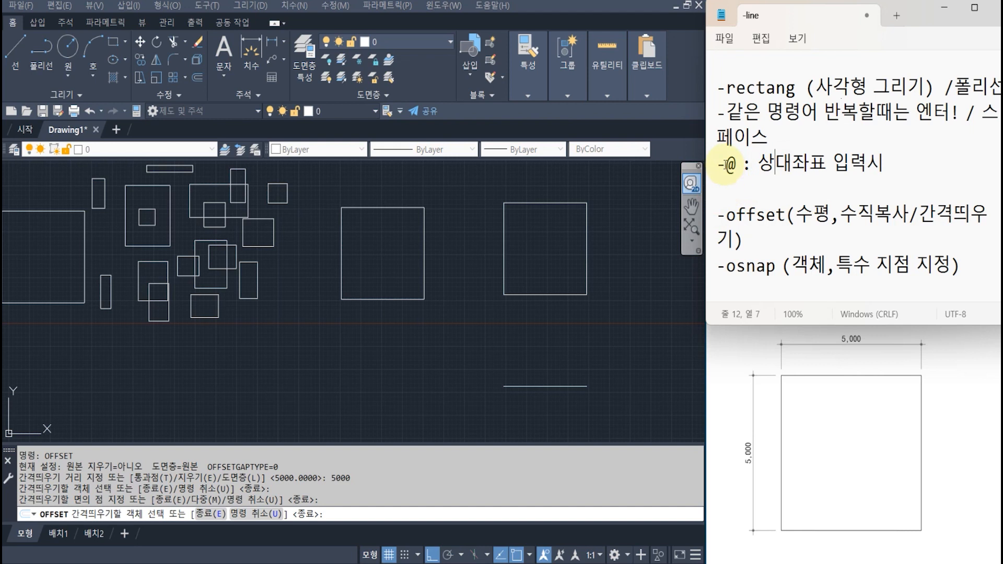
left_click_drag(729, 164, 919, 176)
left_click(922, 177)
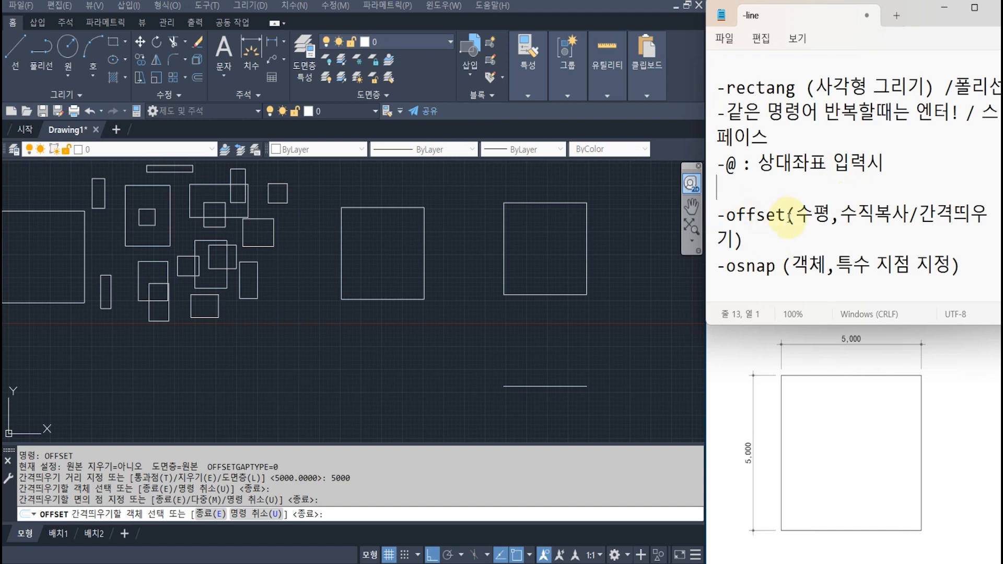
left_click(787, 218)
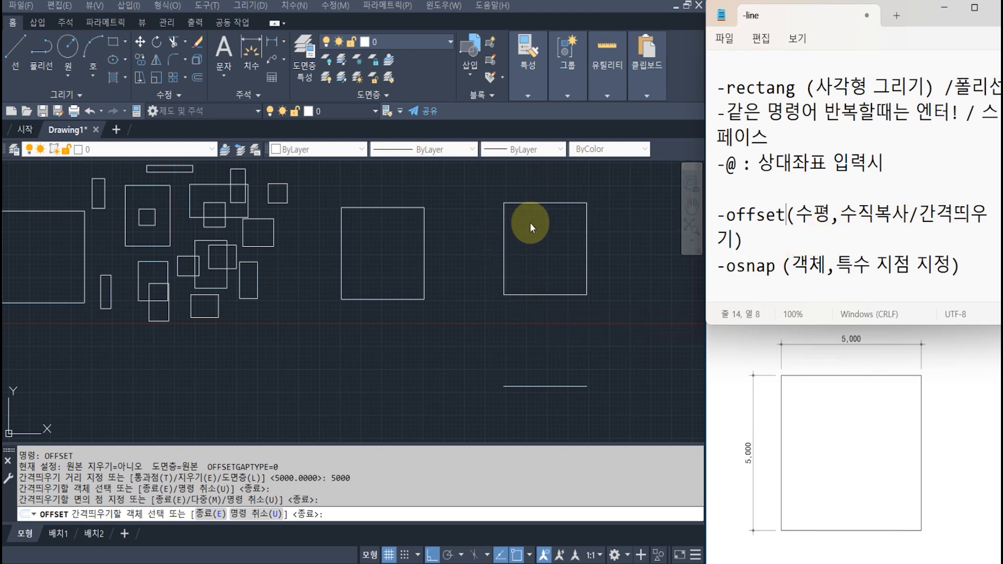
left_click(781, 245)
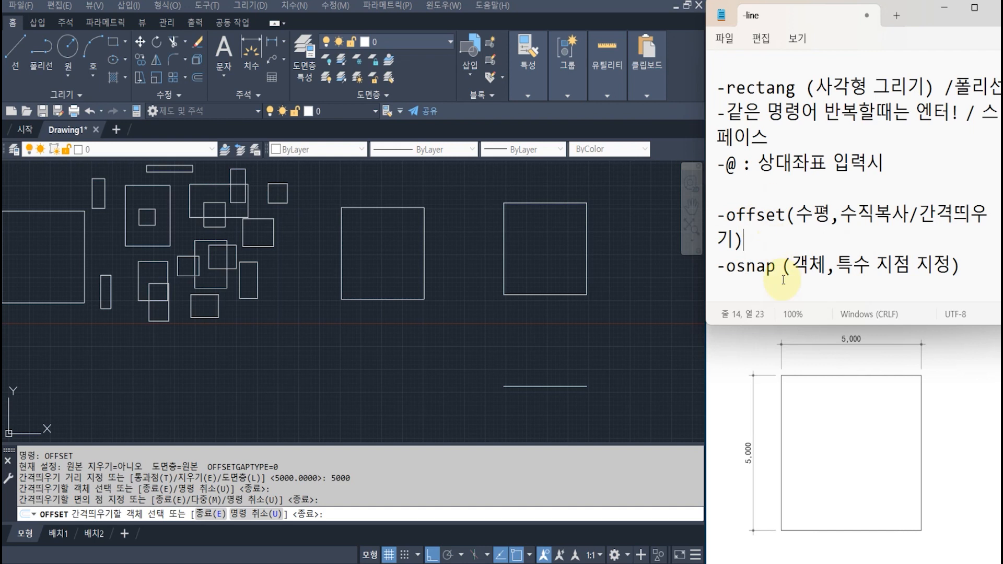
Step: Add "/ end" inside the closing parenthesis of the -osnap note in Notepad
left_click(950, 266)
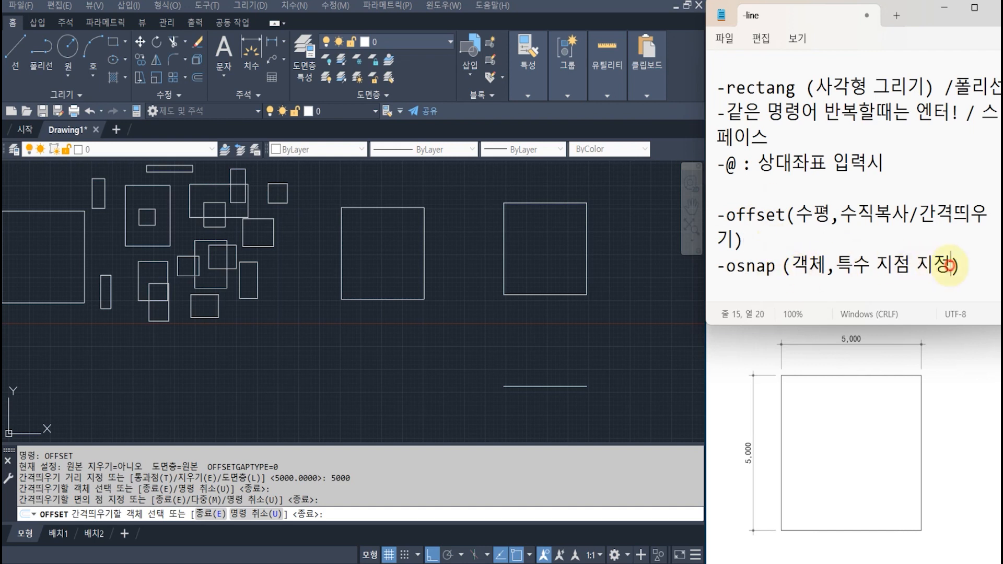
type("/ ed")
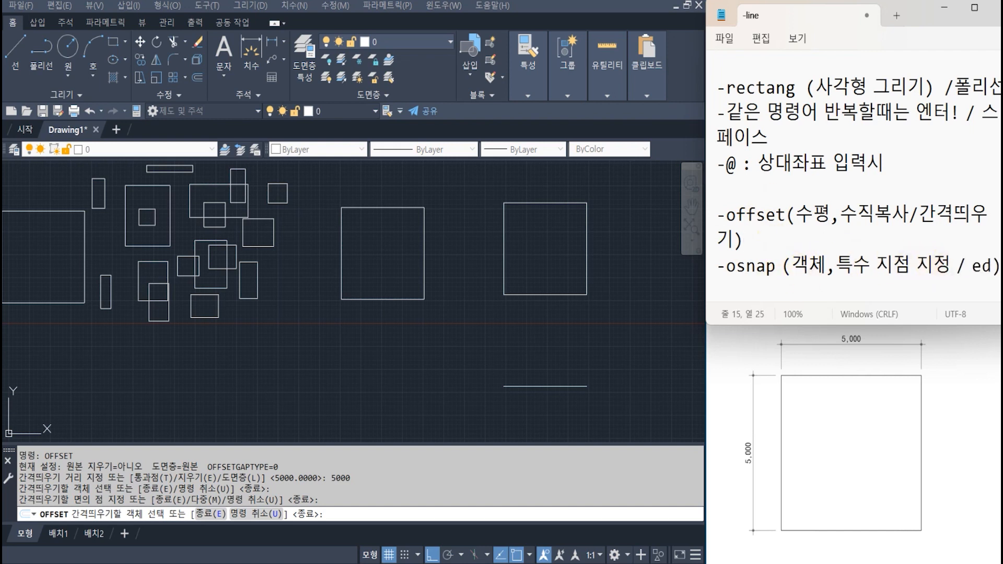
key("BackSpace")
type("nd")
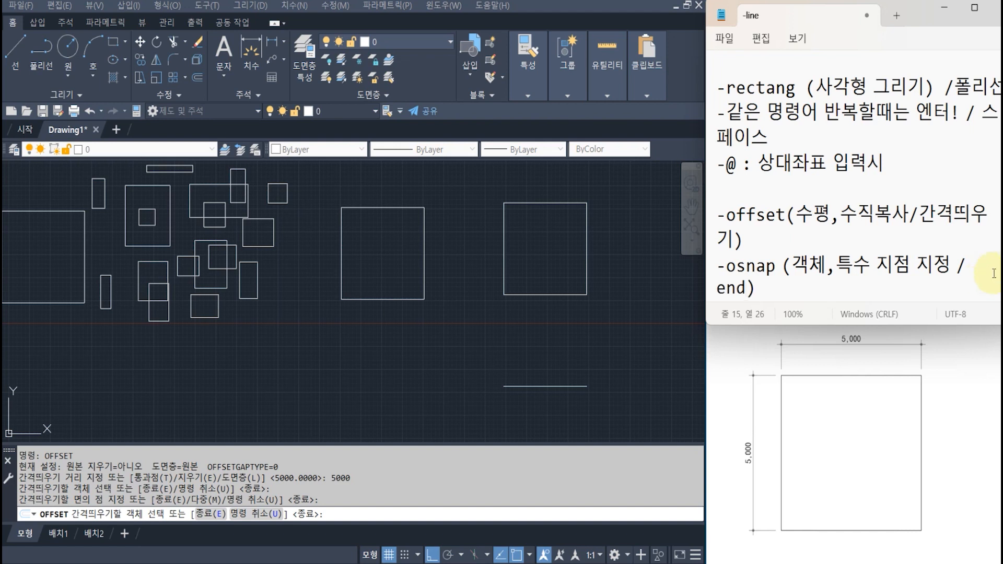
scroll(832, 262, "down", 1)
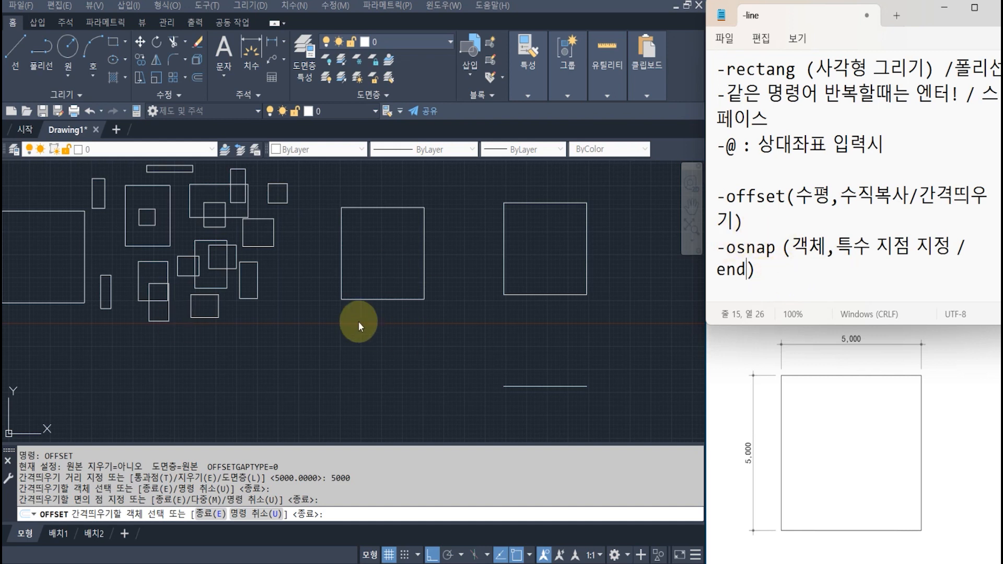
left_click(297, 264)
scroll(356, 237, "down", 3)
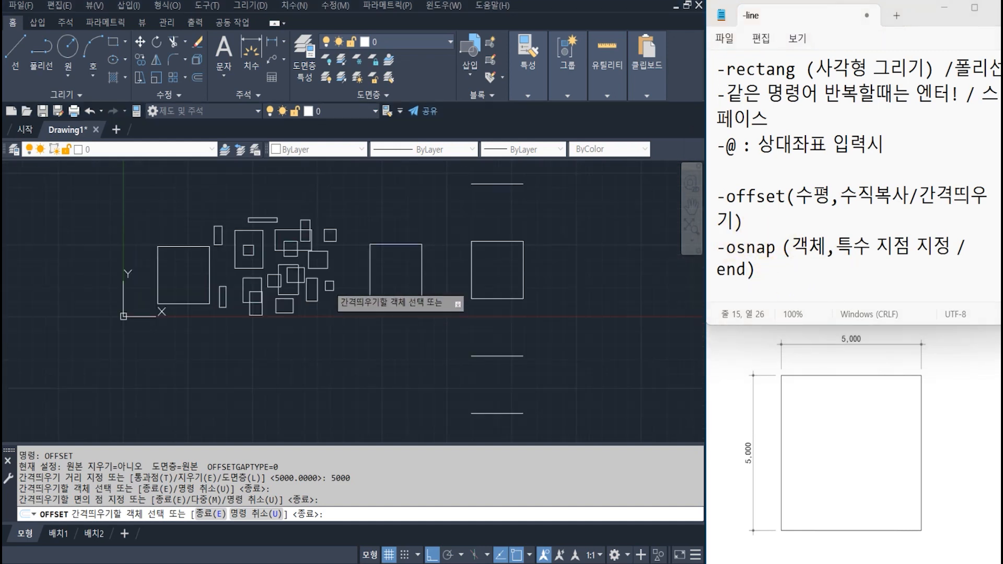